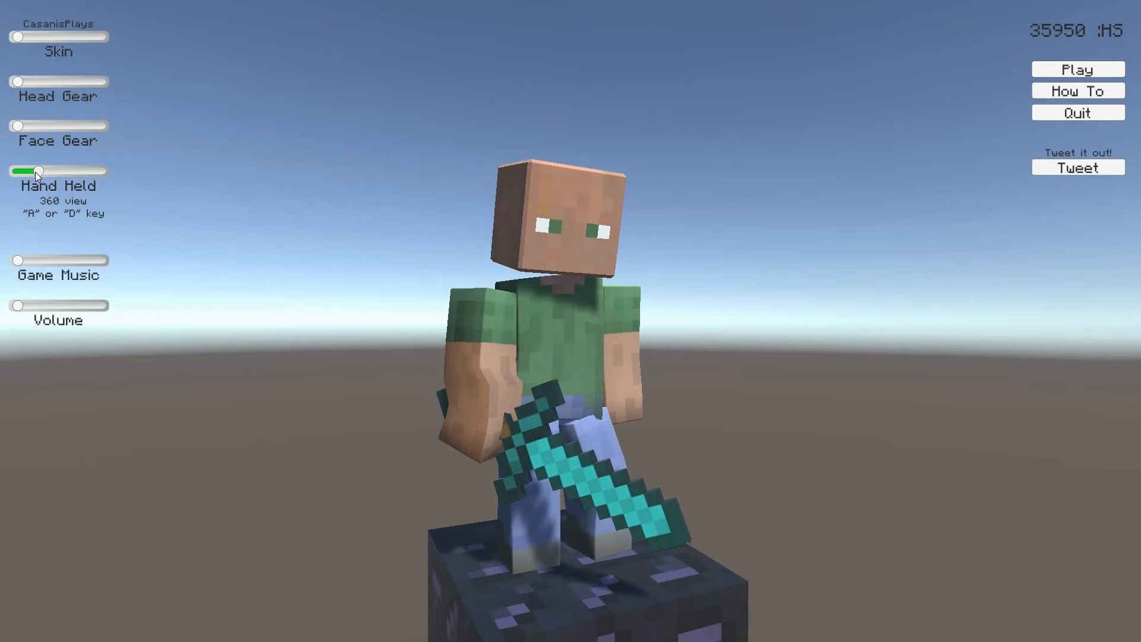
- Play-test the scene to preview the character's current idle animation, and stop playback
key(d)
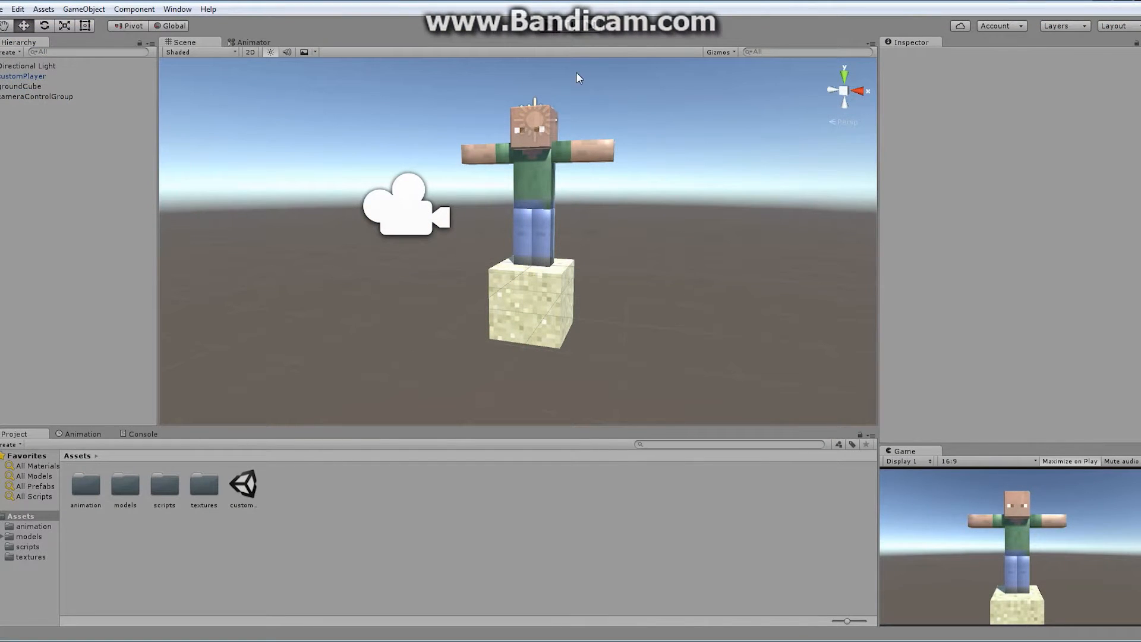
key(ctrl+p)
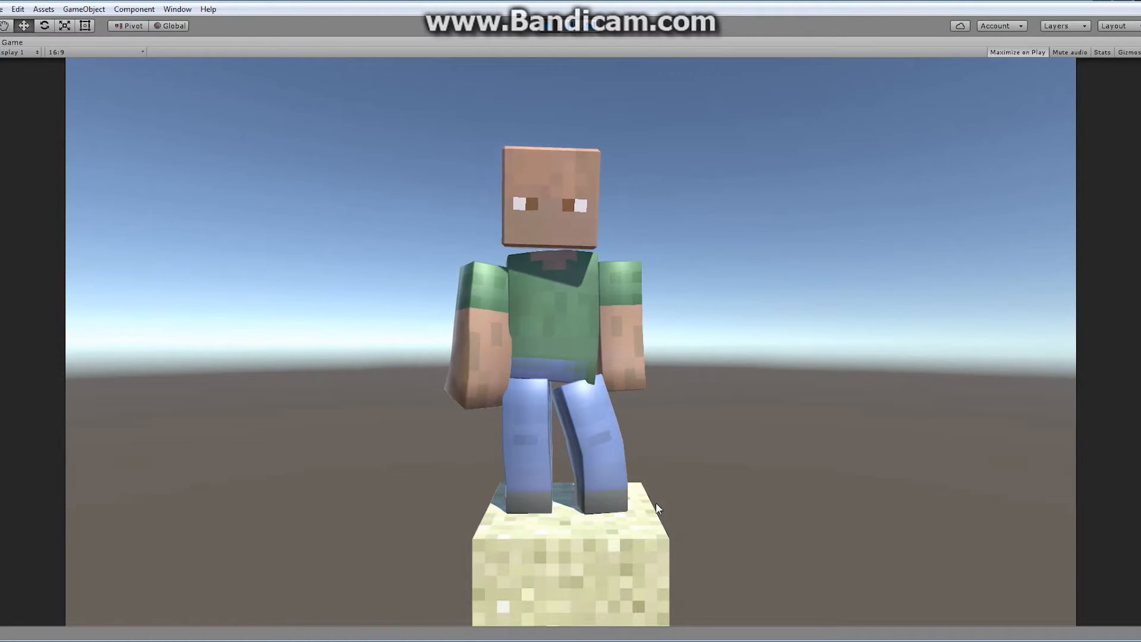
click(548, 29)
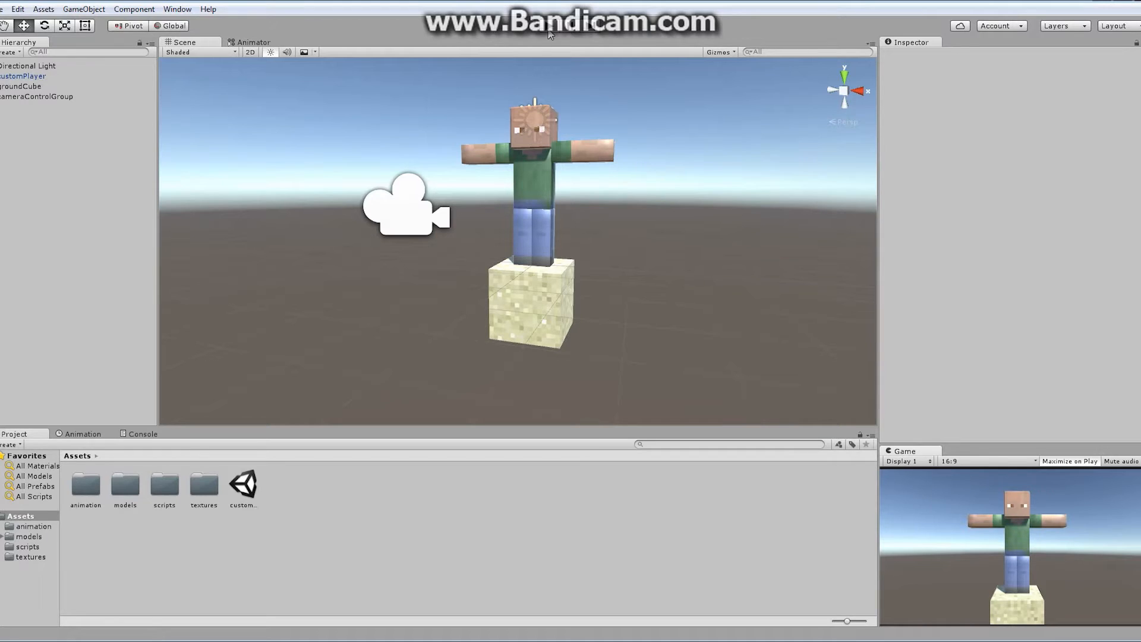
- Open the minecraftModel import settings and inspect the keyframes of customPlayer's playerIdleLeft clip
double_click(125, 491)
click(205, 484)
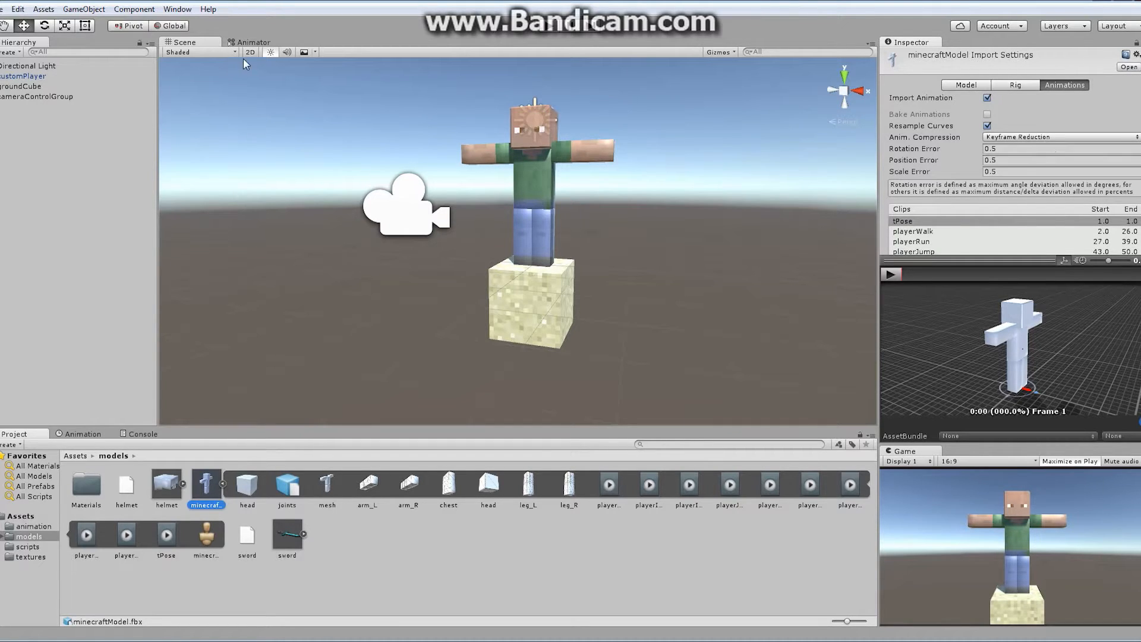
click(252, 42)
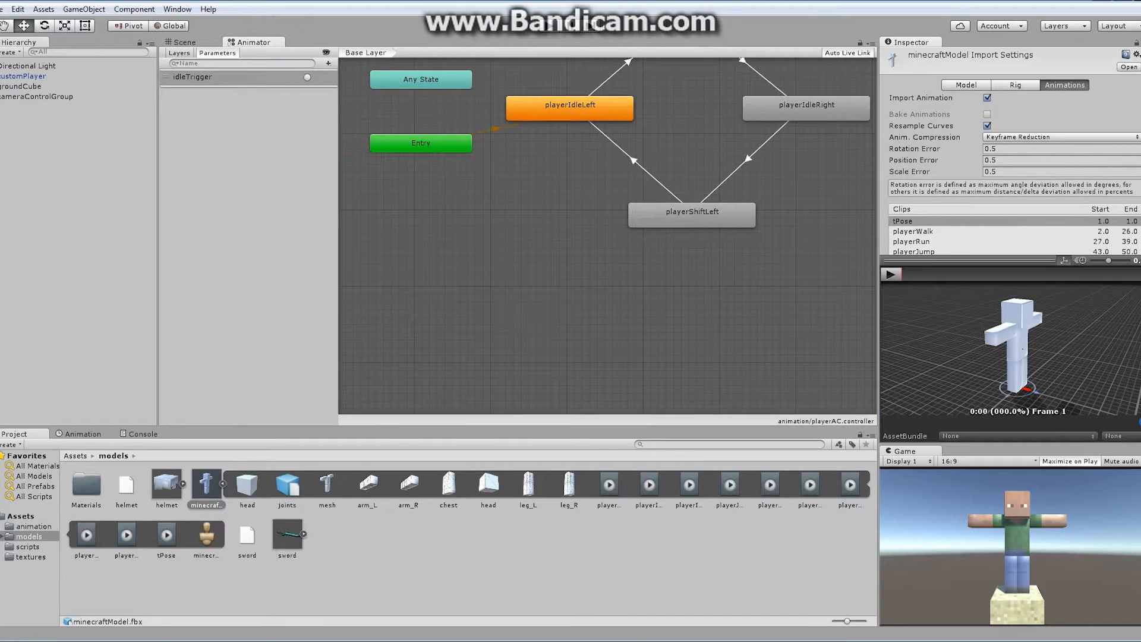
click(82, 433)
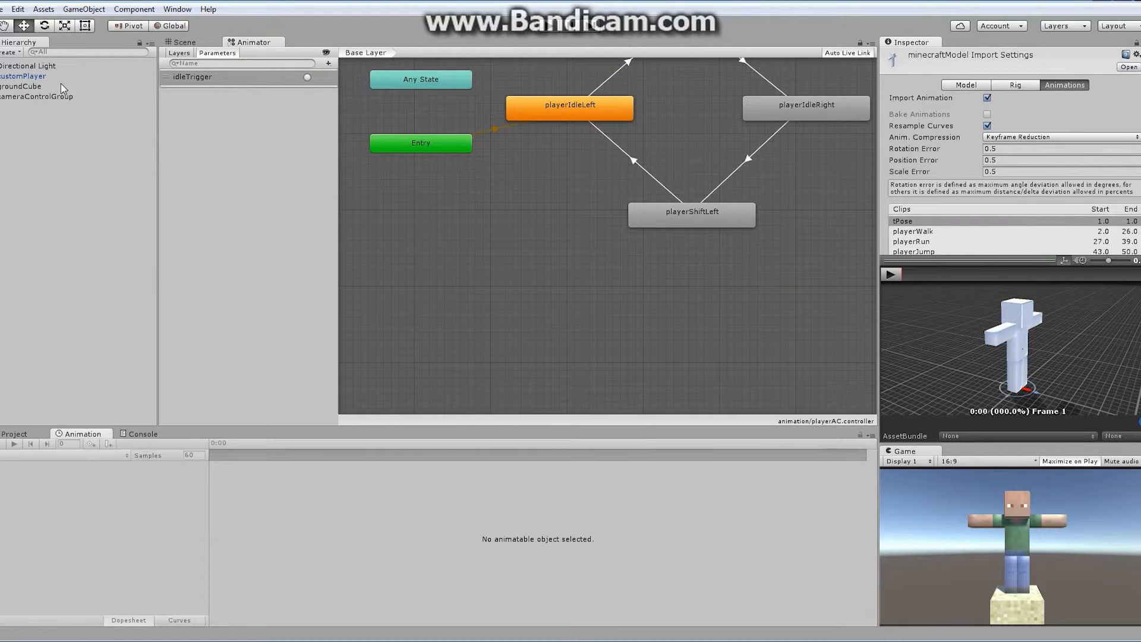
click(31, 77)
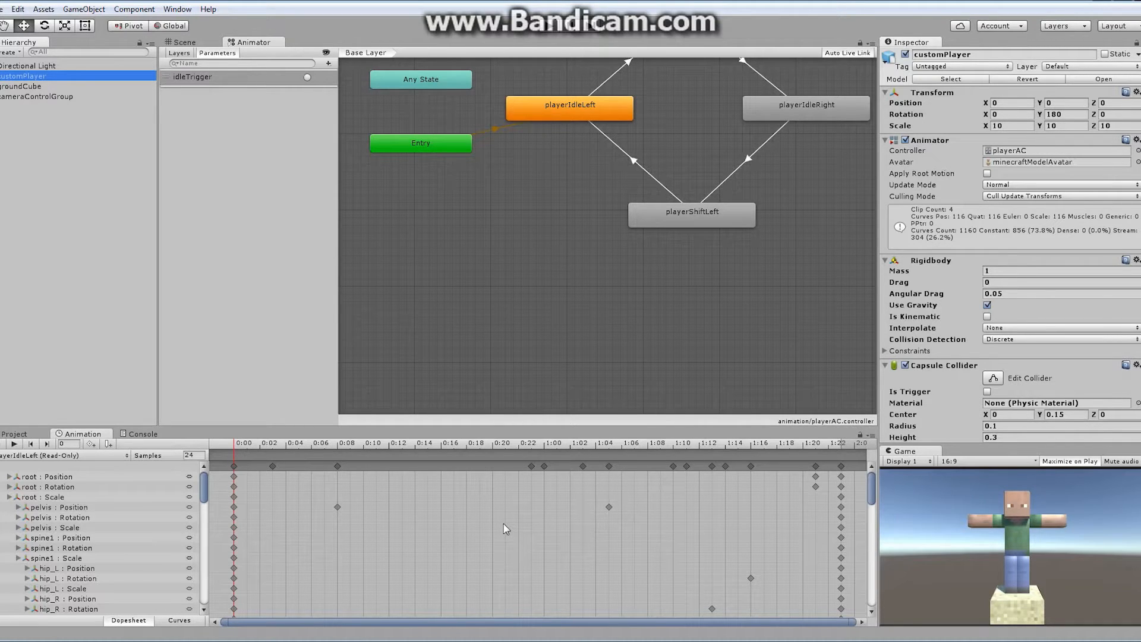
click(34, 77)
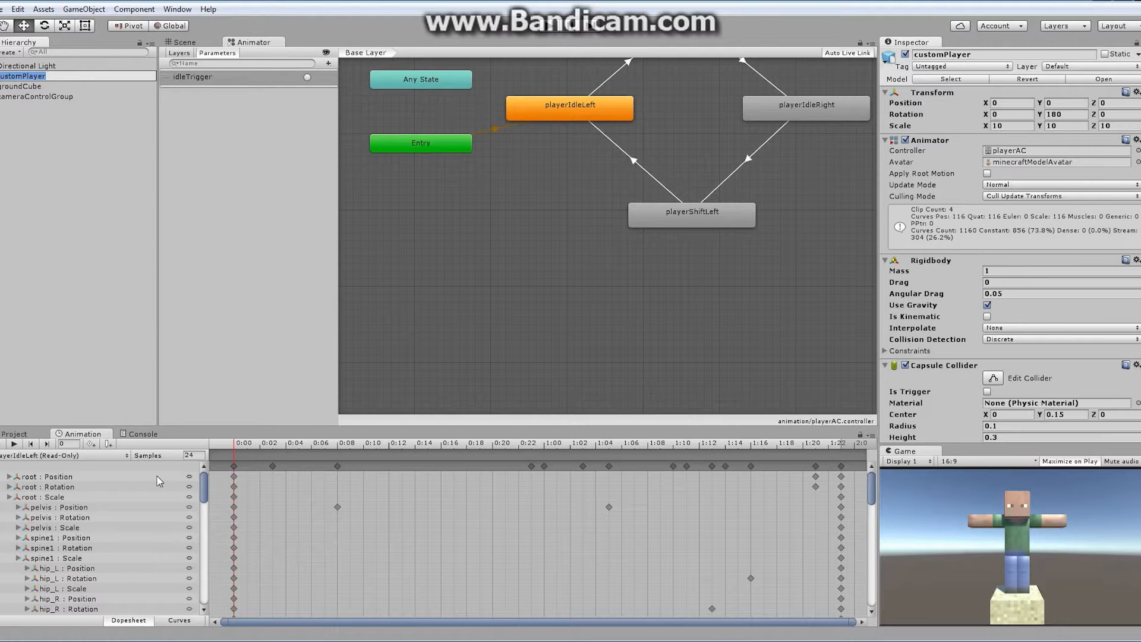
- Set the animation compression of the minecraftModel import to Off and apply the change
click(22, 435)
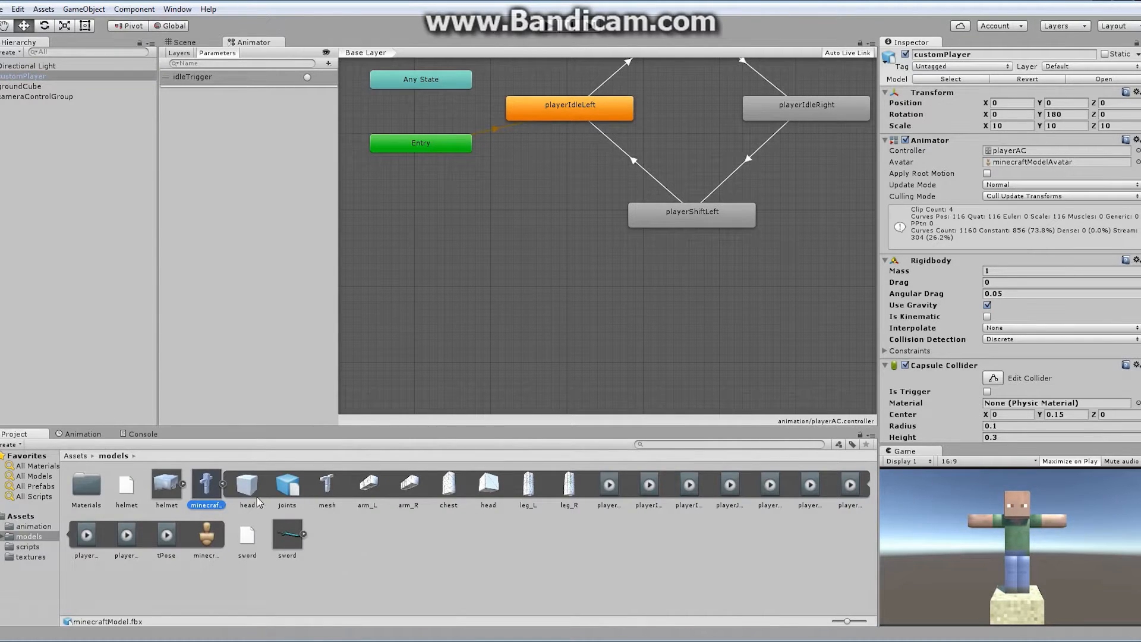
click(207, 484)
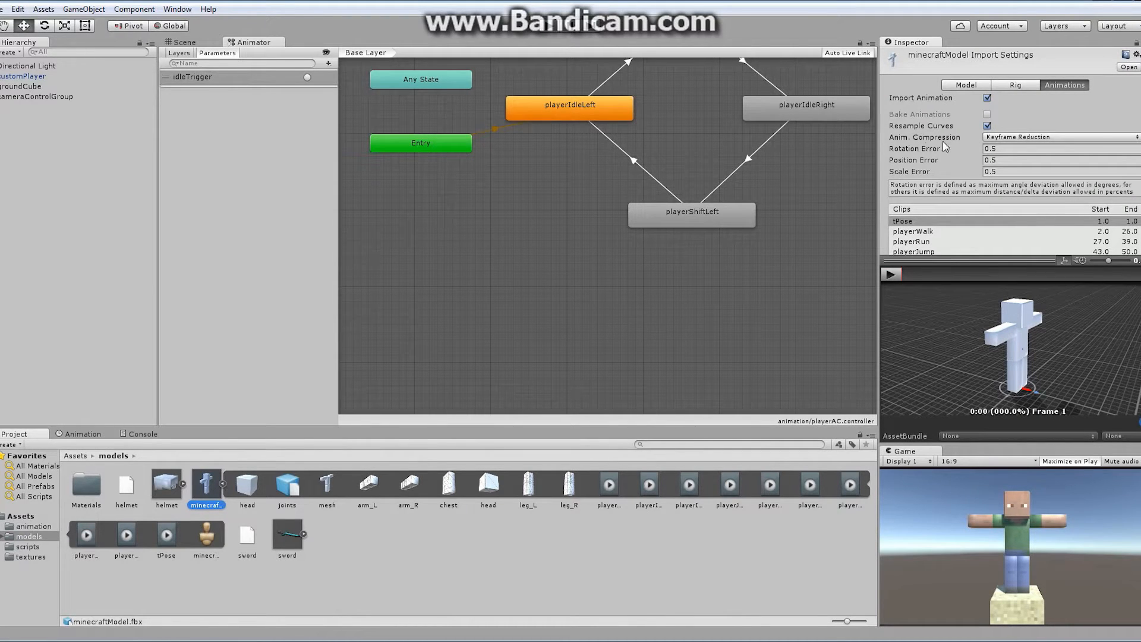
click(1044, 137)
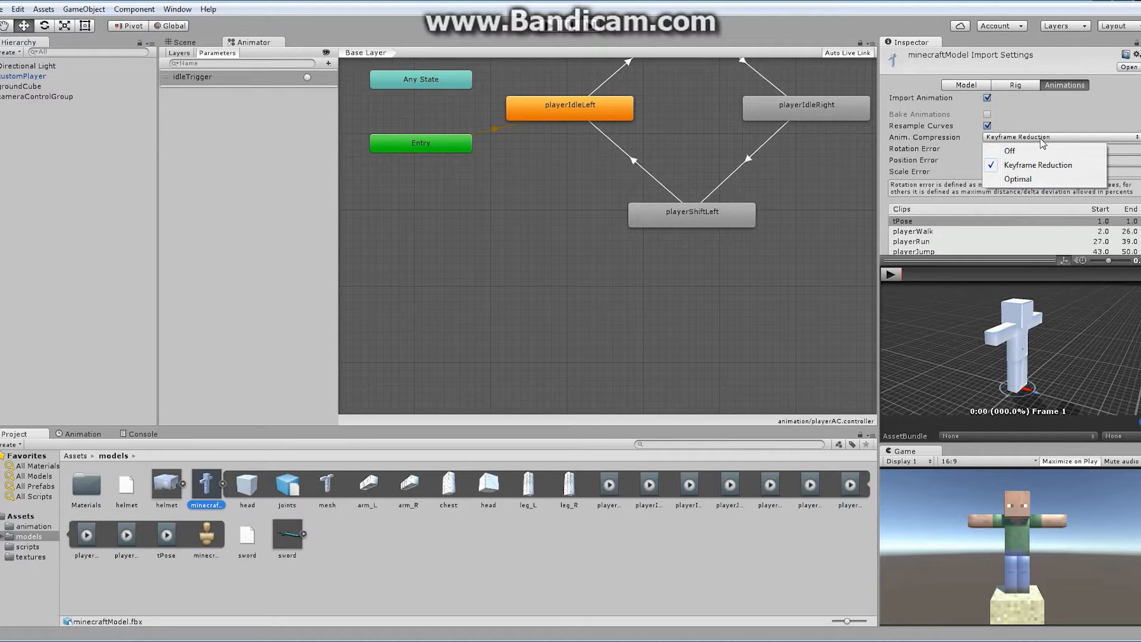
click(1017, 151)
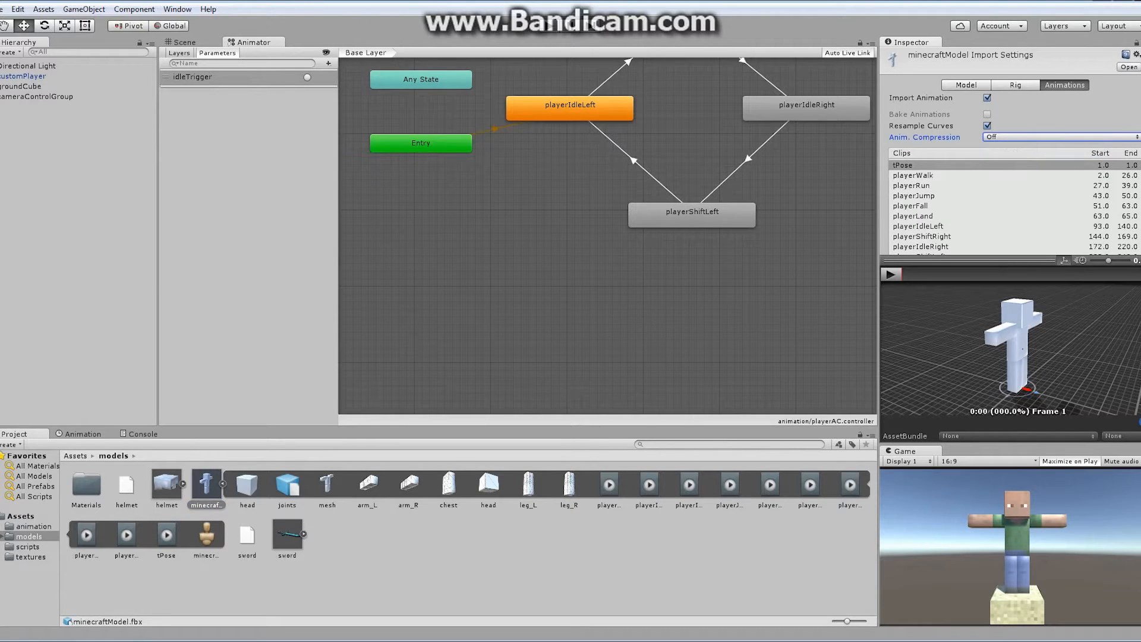
scroll(1010, 178, down, 8)
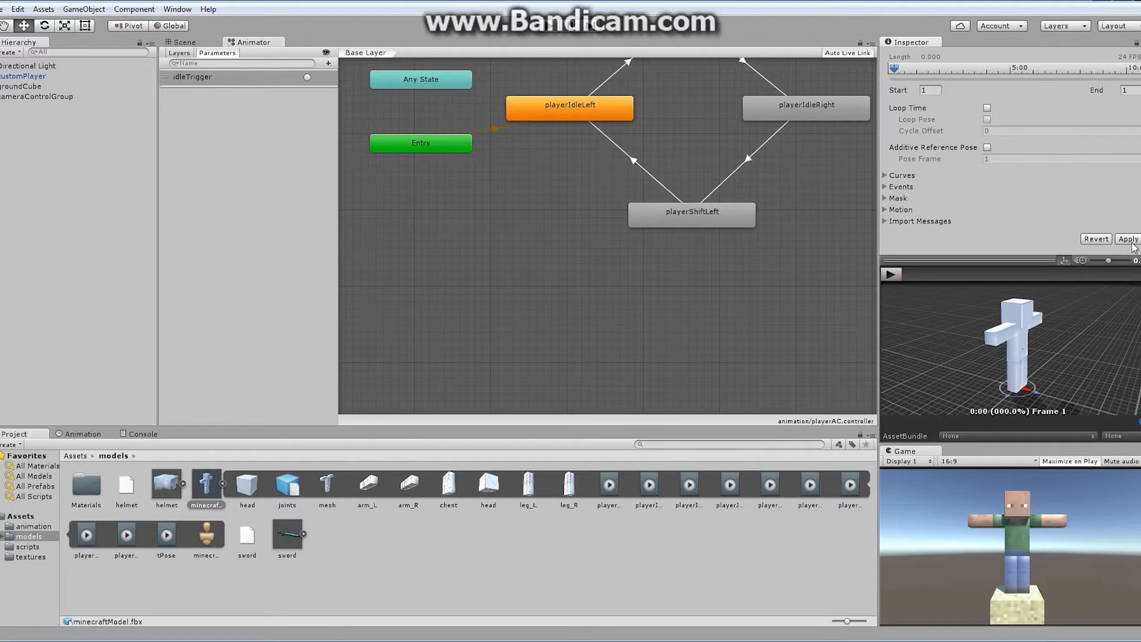
click(1132, 242)
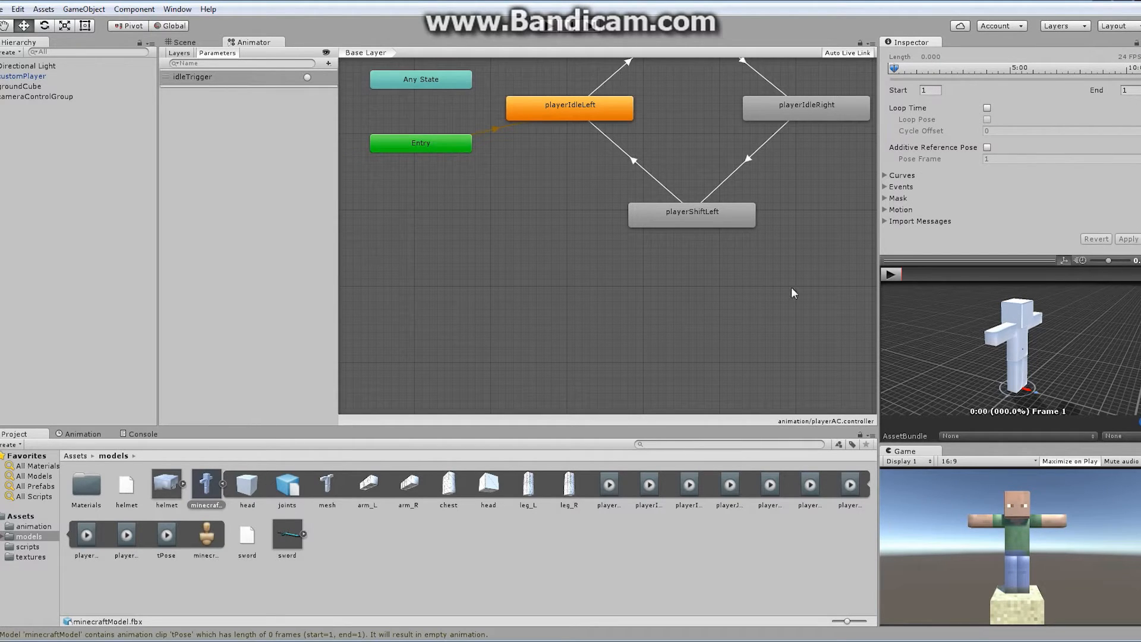
- Check the reimported playerIdleLeft keyframes and play-test the character's idle animation in the scene
click(83, 433)
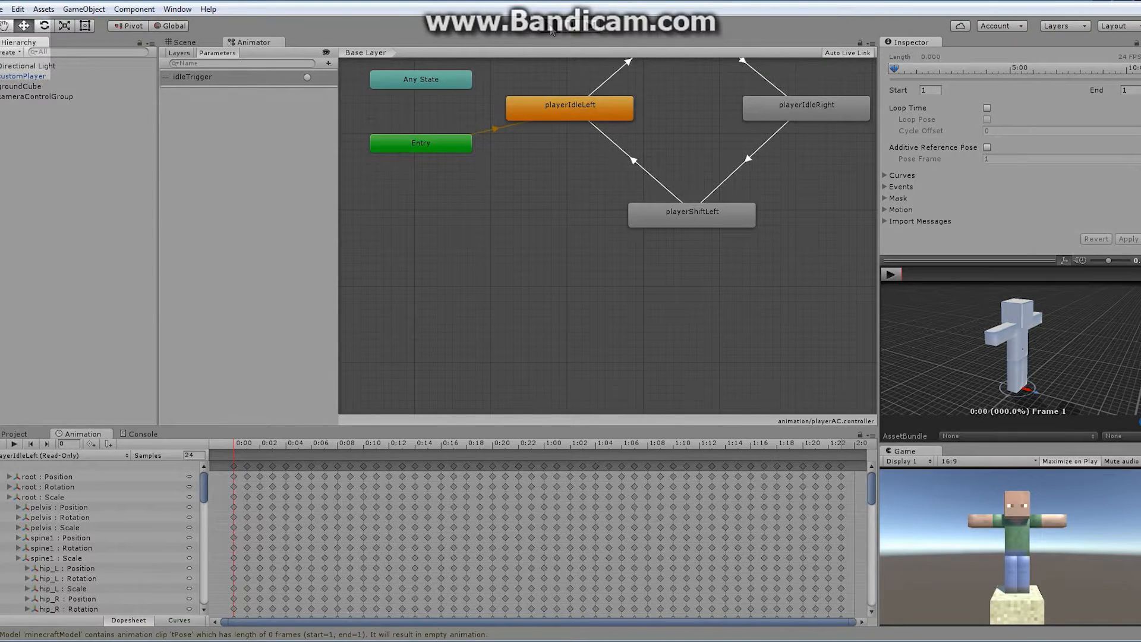
click(551, 27)
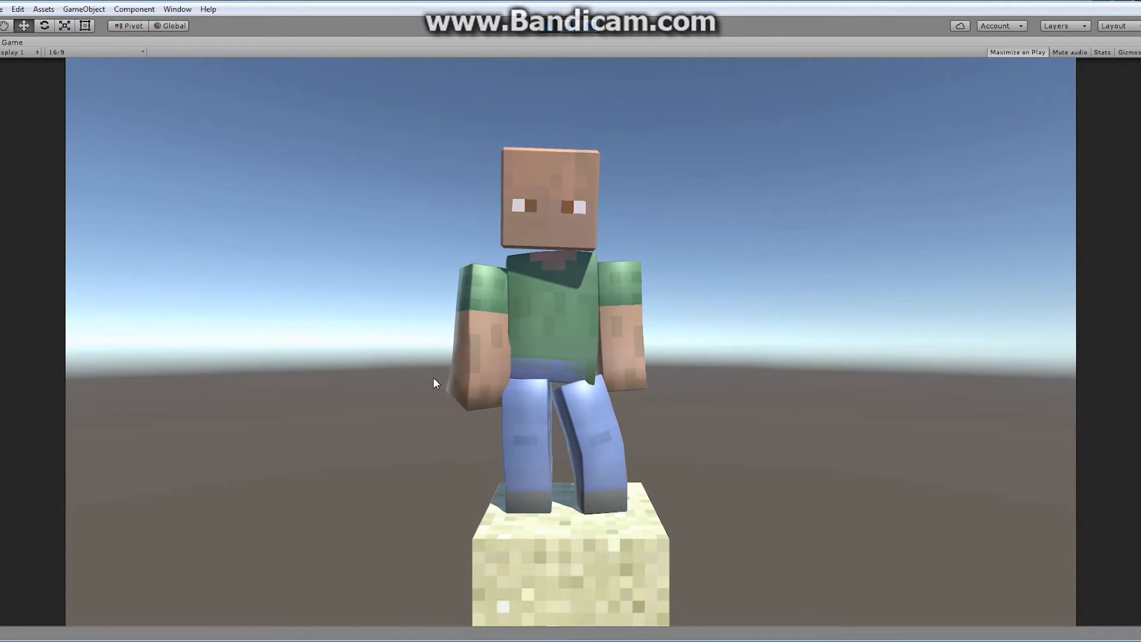
click(551, 27)
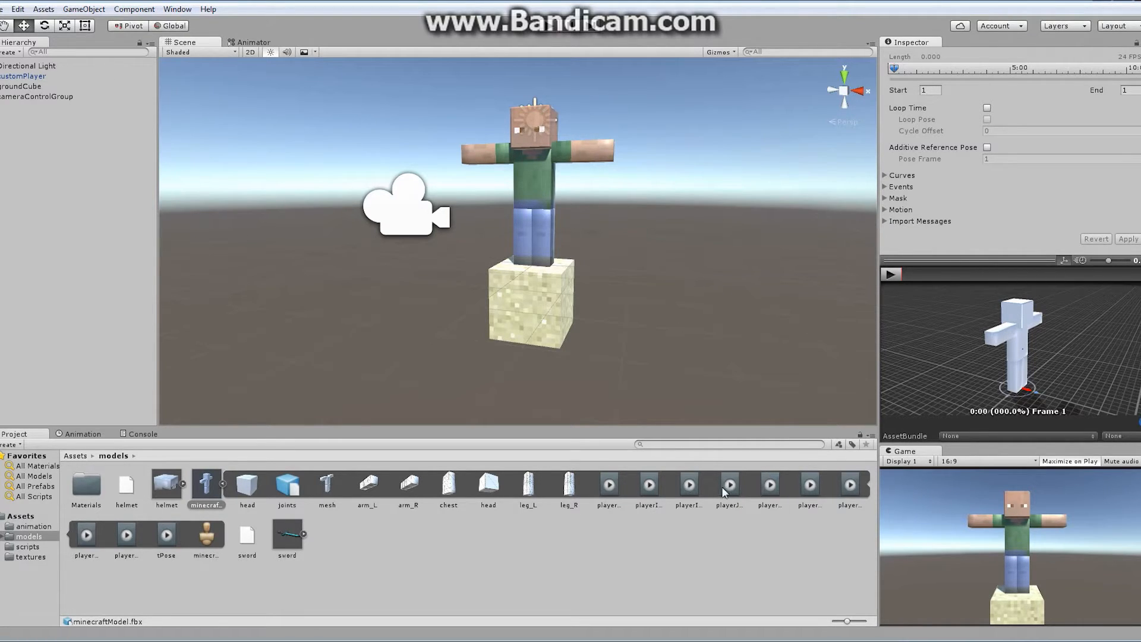
- Find the playerWalk clip among the model's animations and add it as a state in customPlayer's animator controller
click(770, 485)
click(810, 485)
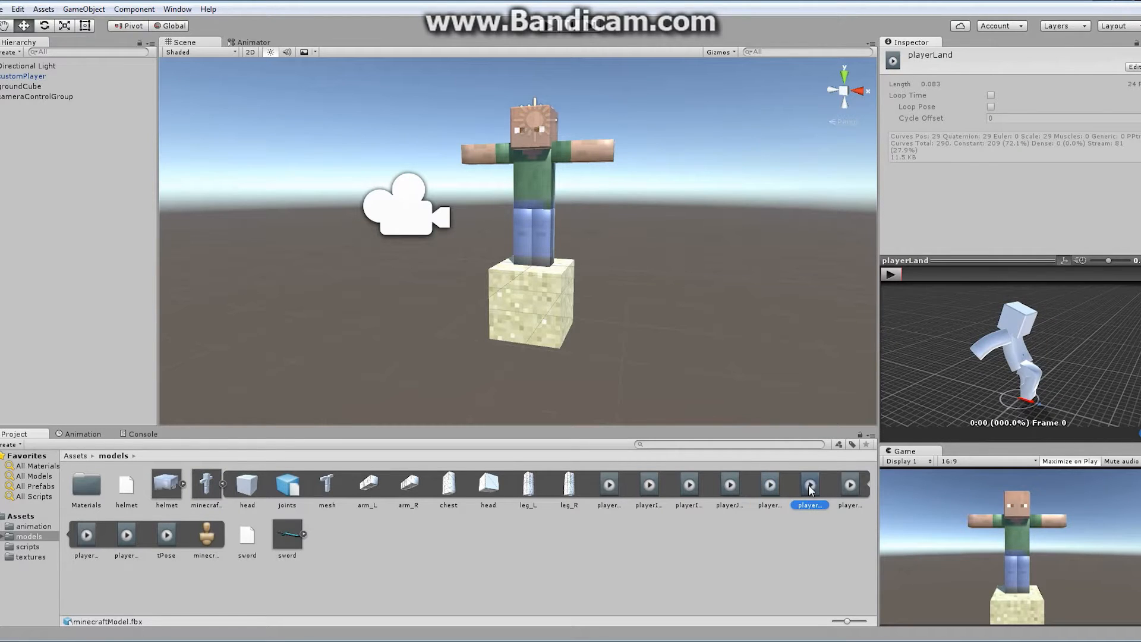
click(850, 484)
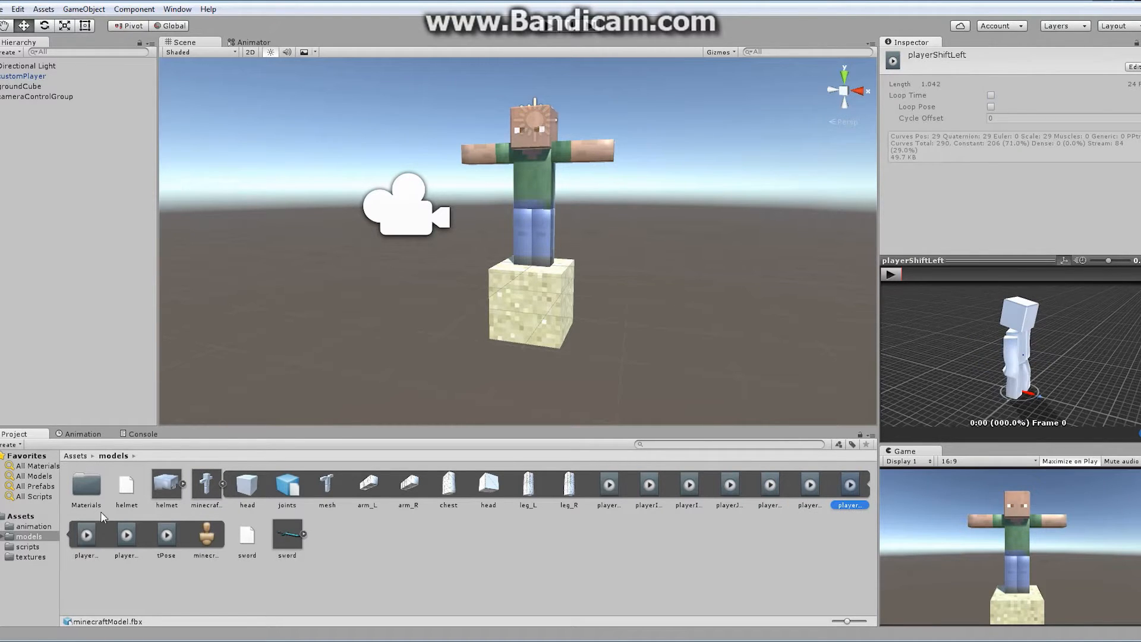
click(87, 536)
click(127, 540)
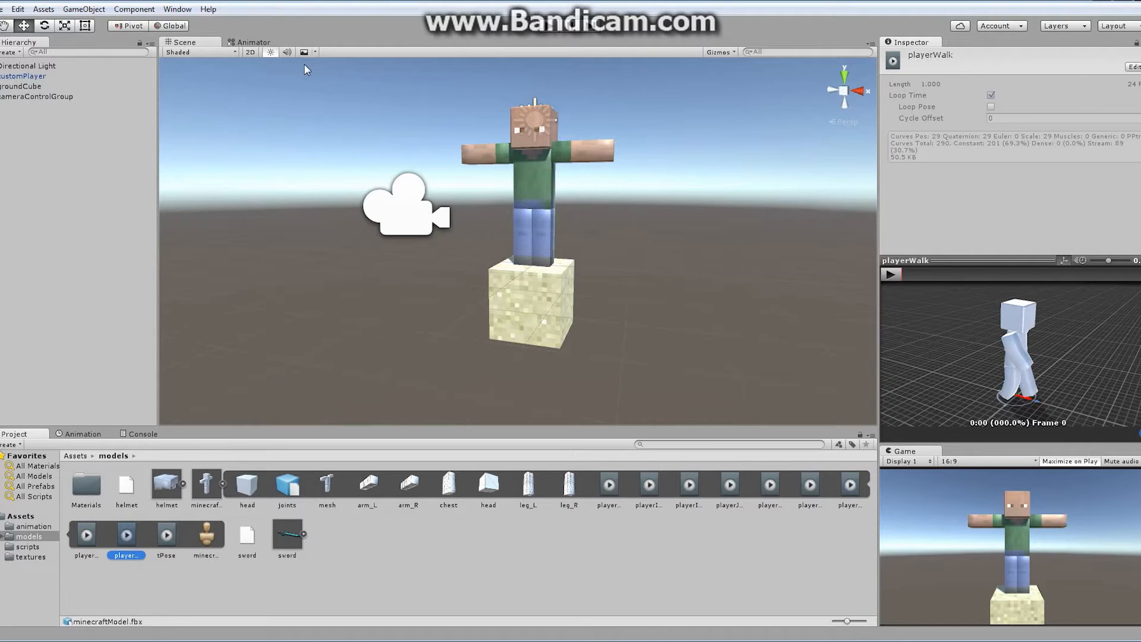
click(37, 76)
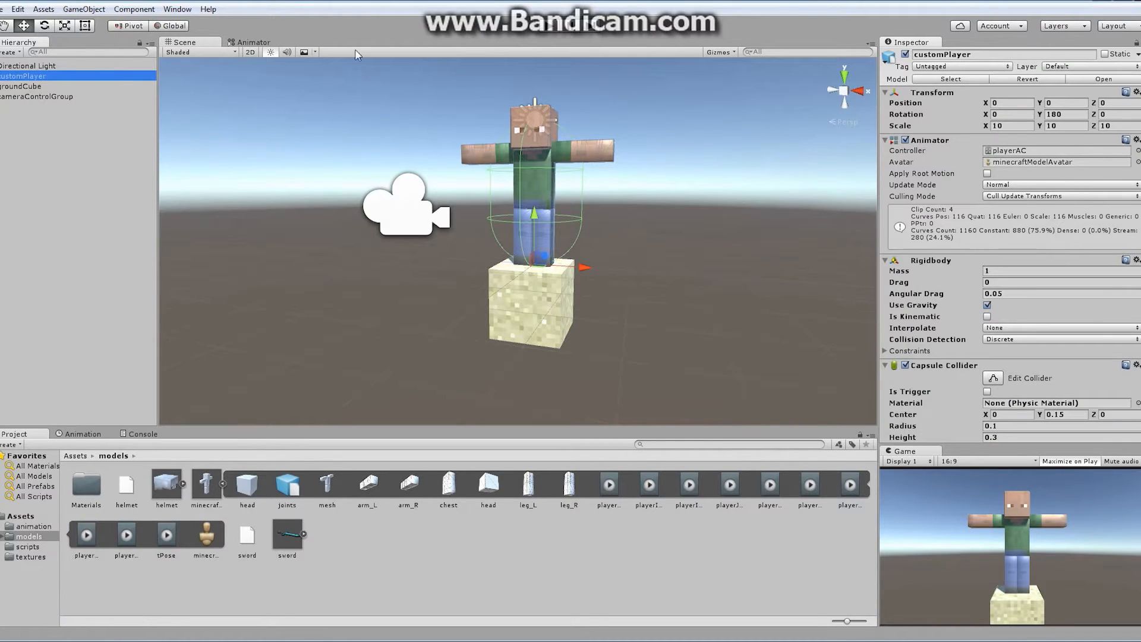
click(252, 42)
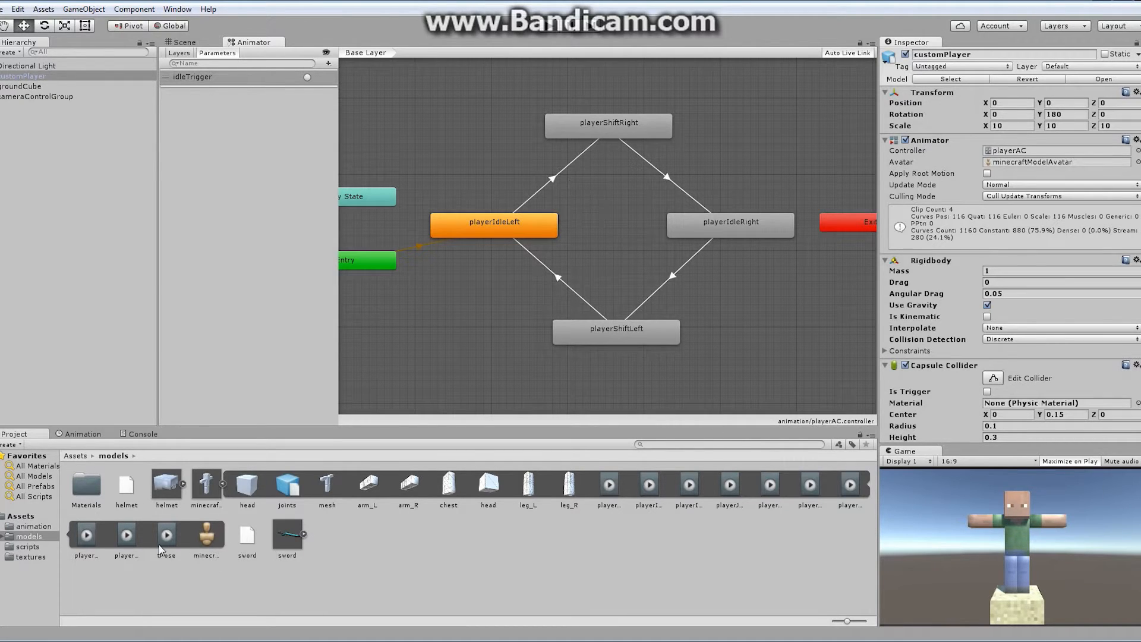
click(89, 536)
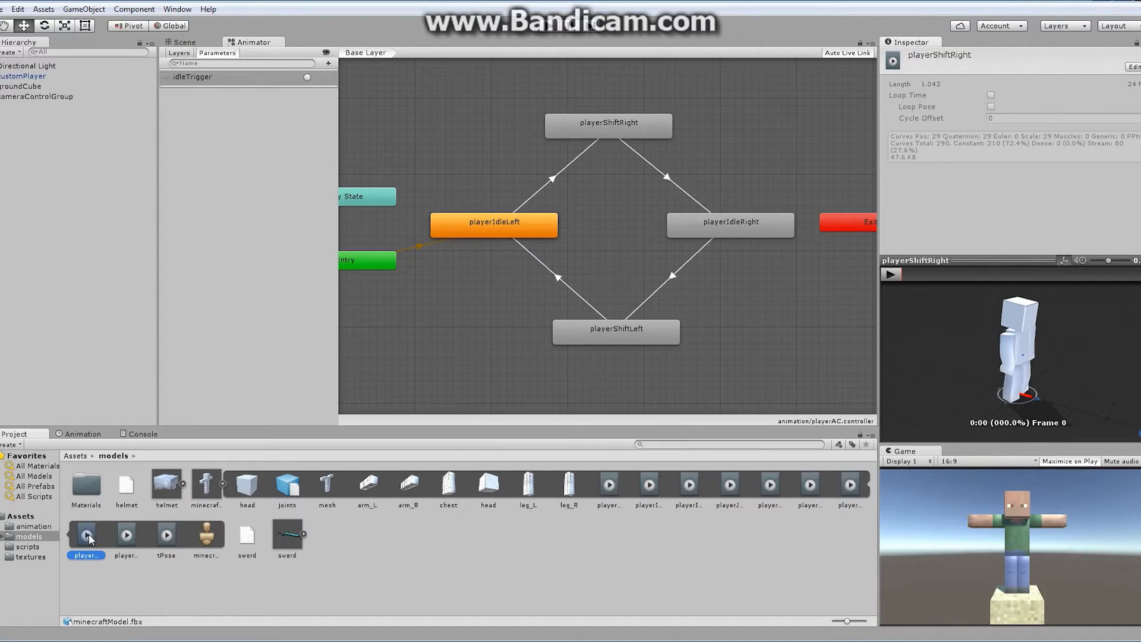
drag(123, 542, 757, 301)
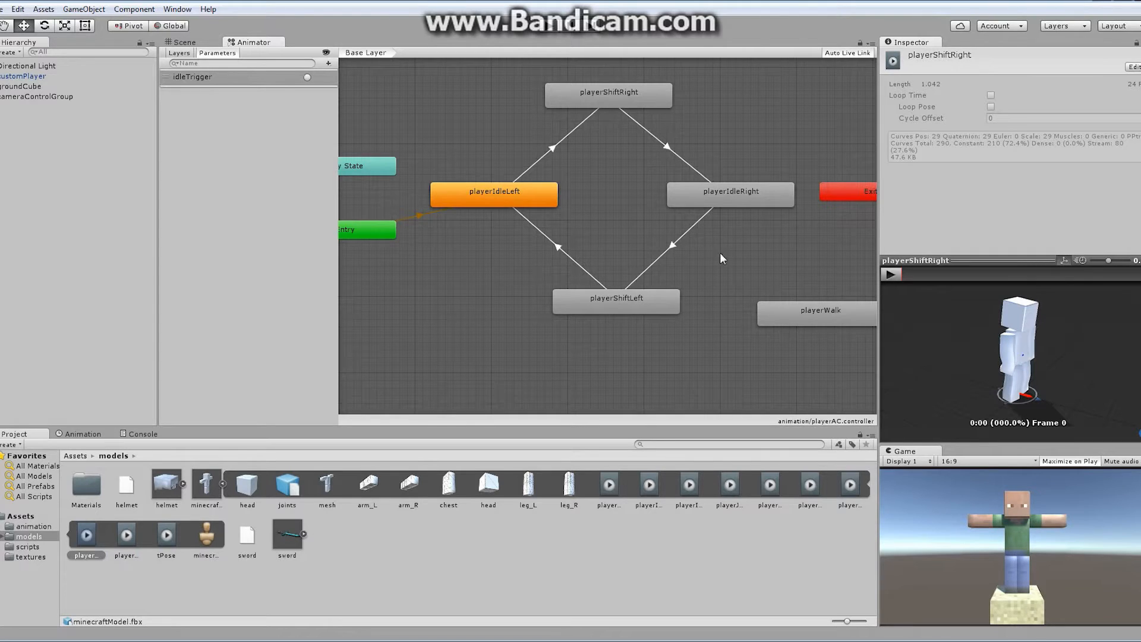
- Enlarge the animator graph area and spread out its states, placing playerWalk below playerIdleLeft and Exit above playerIdleRight
drag(879, 329, 949, 330)
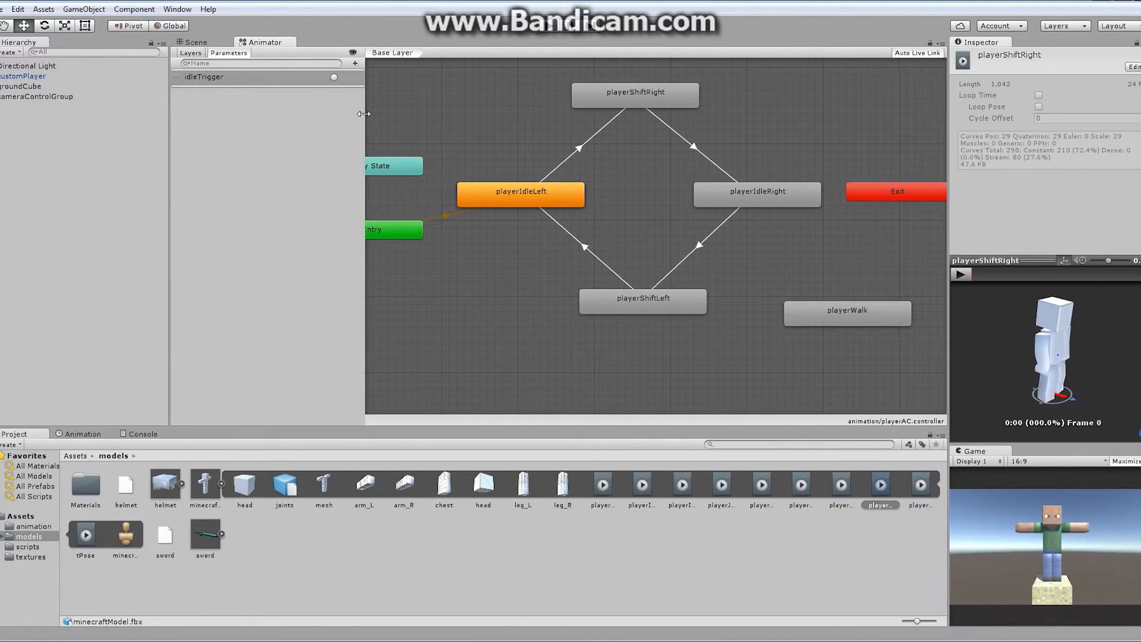
drag(364, 113, 267, 113)
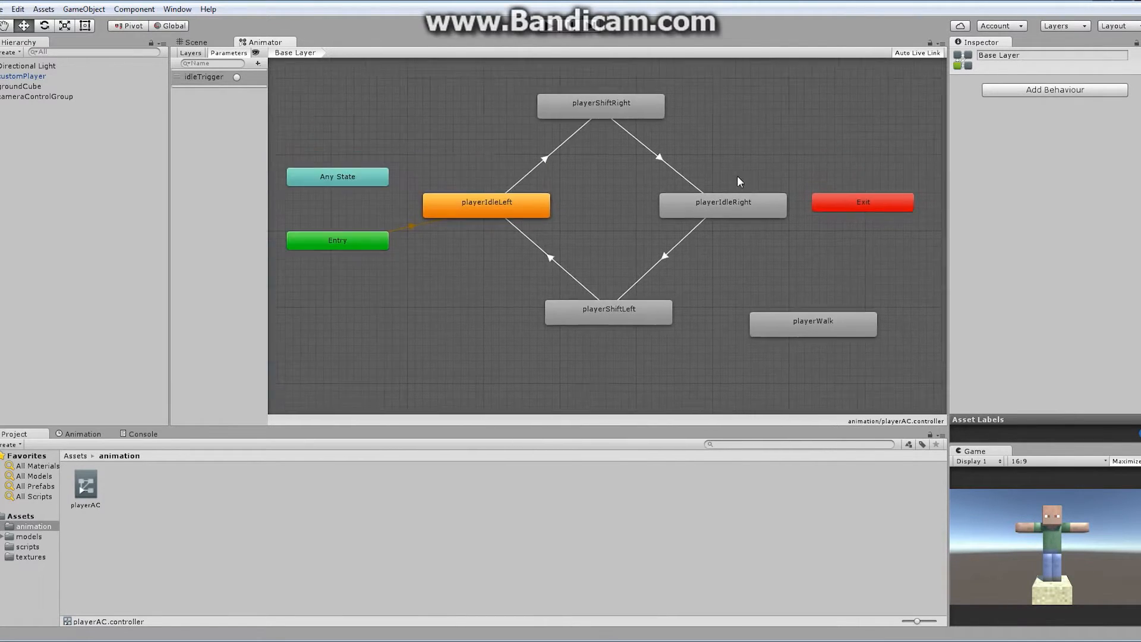
middle_drag(737, 177, 745, 202)
drag(650, 138, 678, 117)
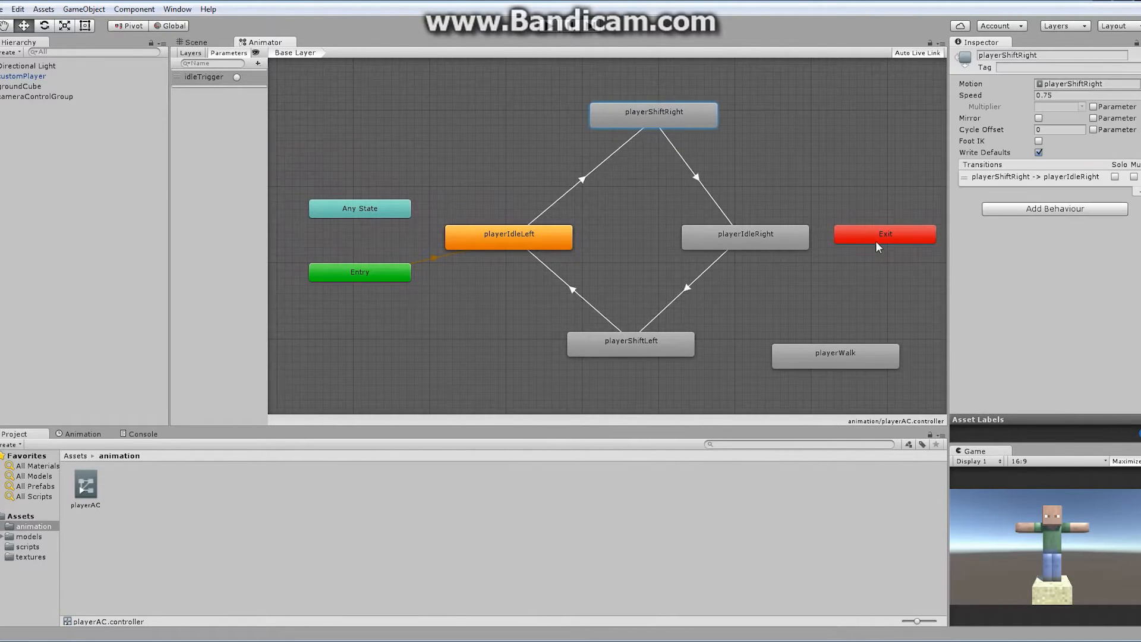
drag(876, 242, 890, 104)
drag(791, 248, 885, 246)
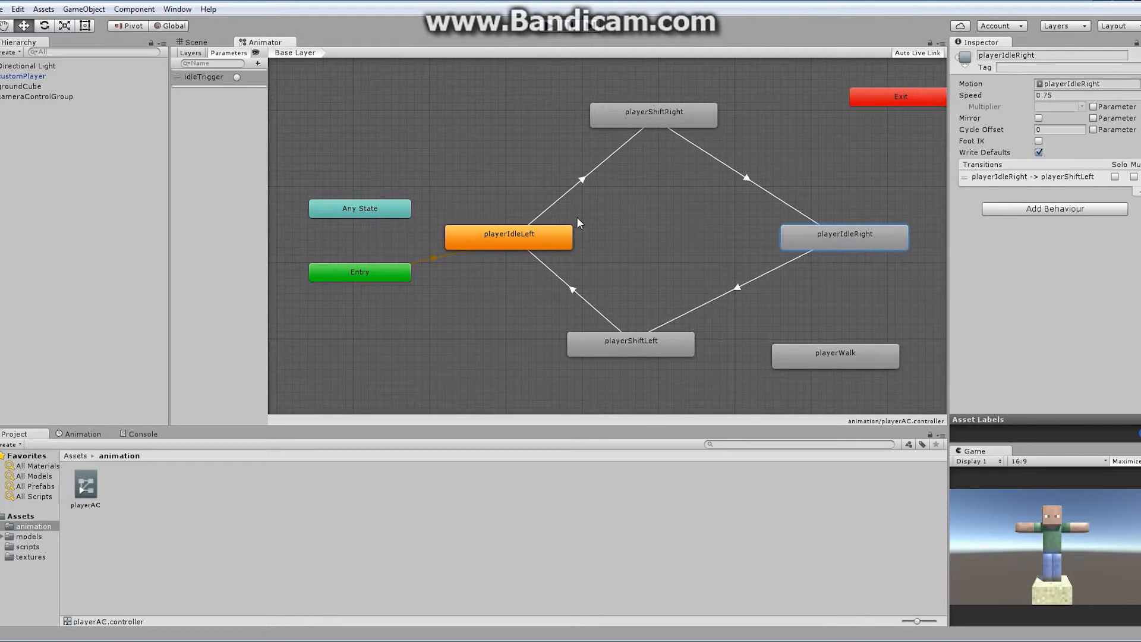
drag(557, 243, 549, 221)
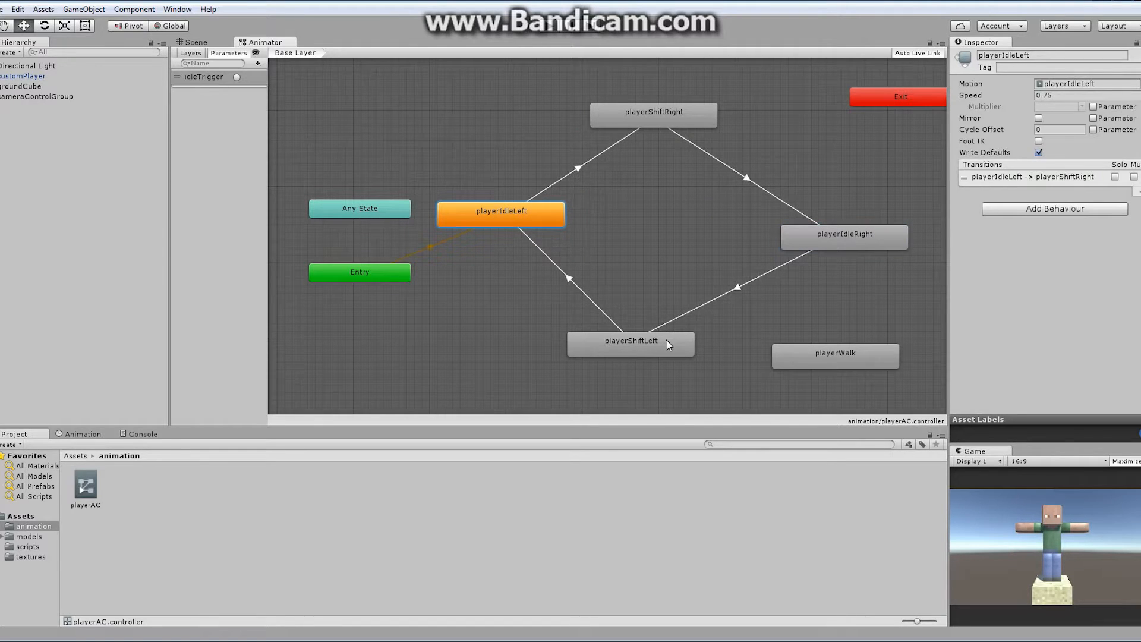
drag(665, 340, 719, 342)
drag(850, 366, 492, 376)
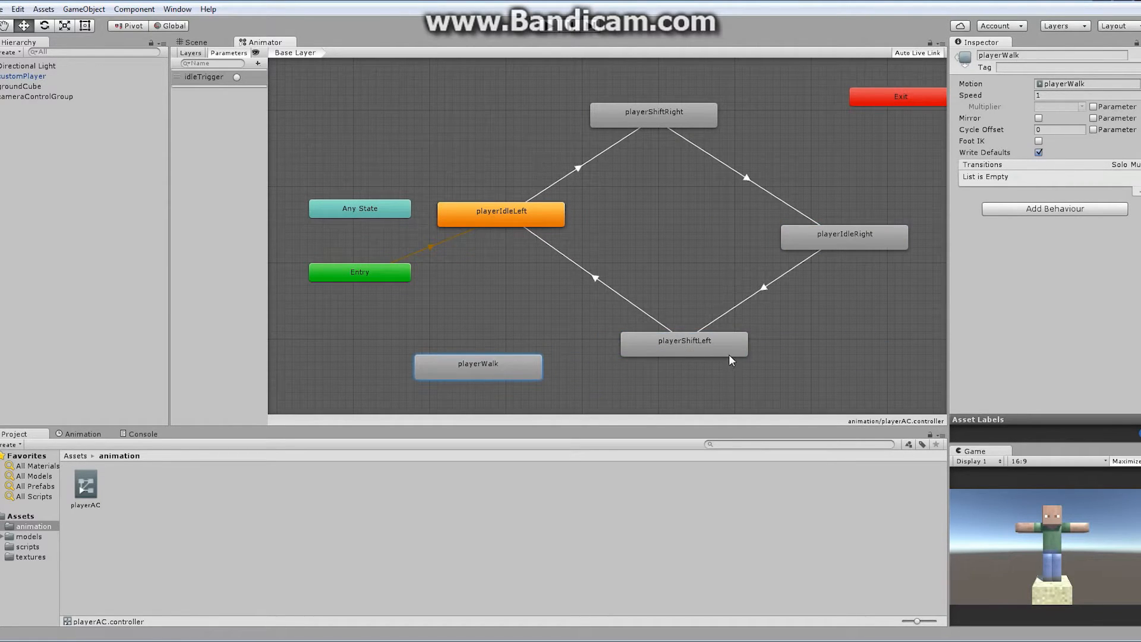
drag(714, 353, 707, 368)
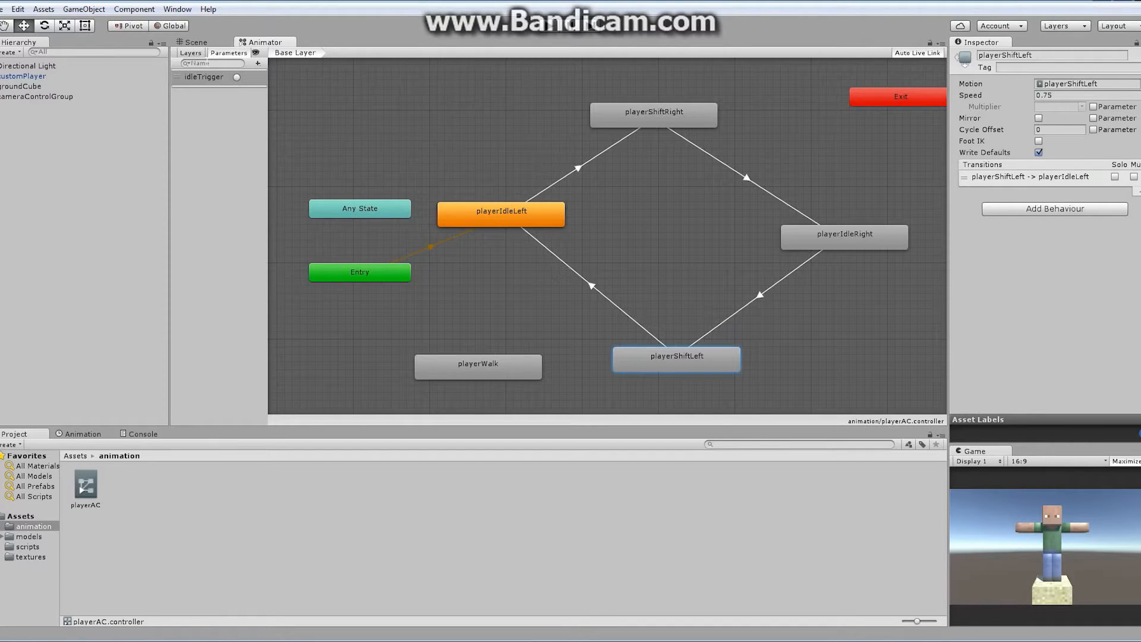
- Add a float parameter named walkFloat to the controller and move the playerShiftRight state slightly to the right
click(258, 63)
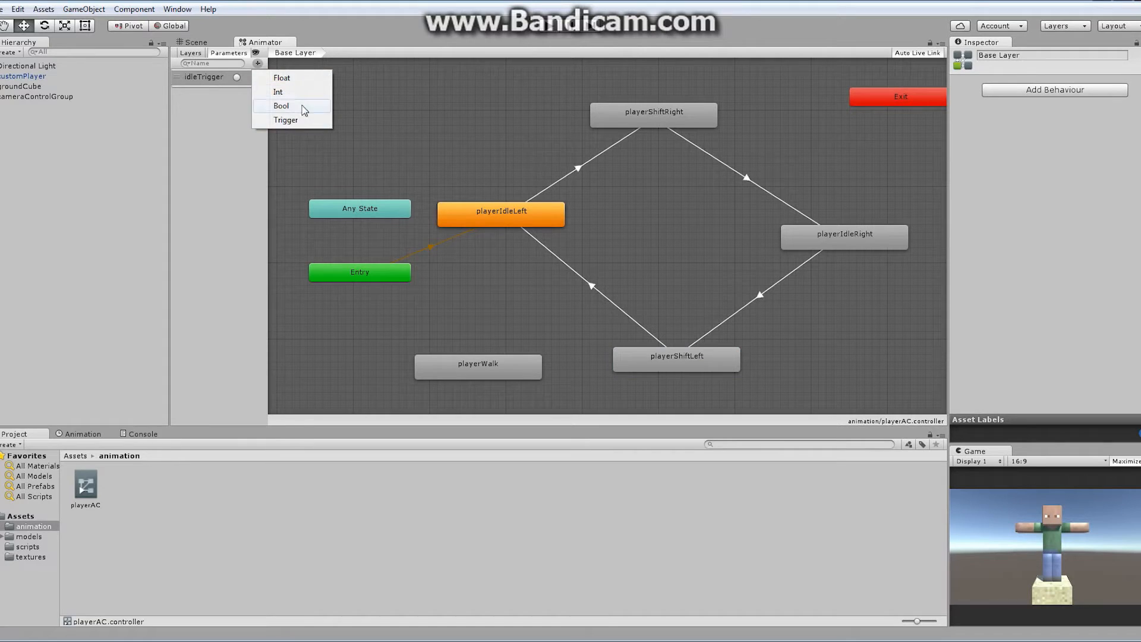
click(282, 78)
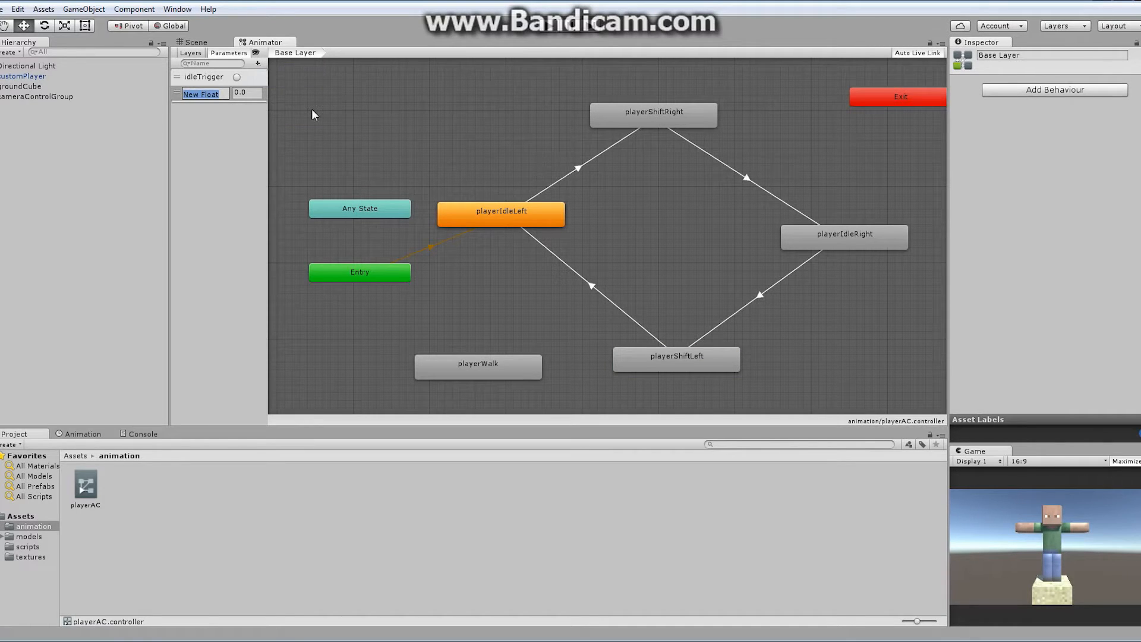
text(walkFloat)
key(Return)
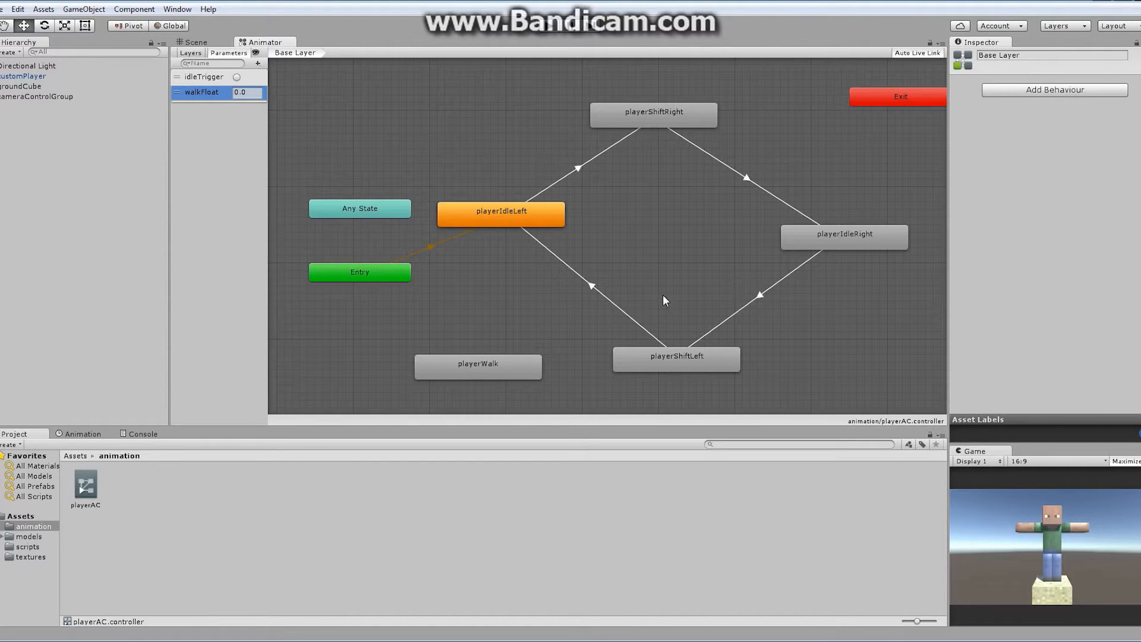
mouse_move(691, 111)
mouse_down()
mouse_move(710, 111)
mouse_move(693, 112)
mouse_up()
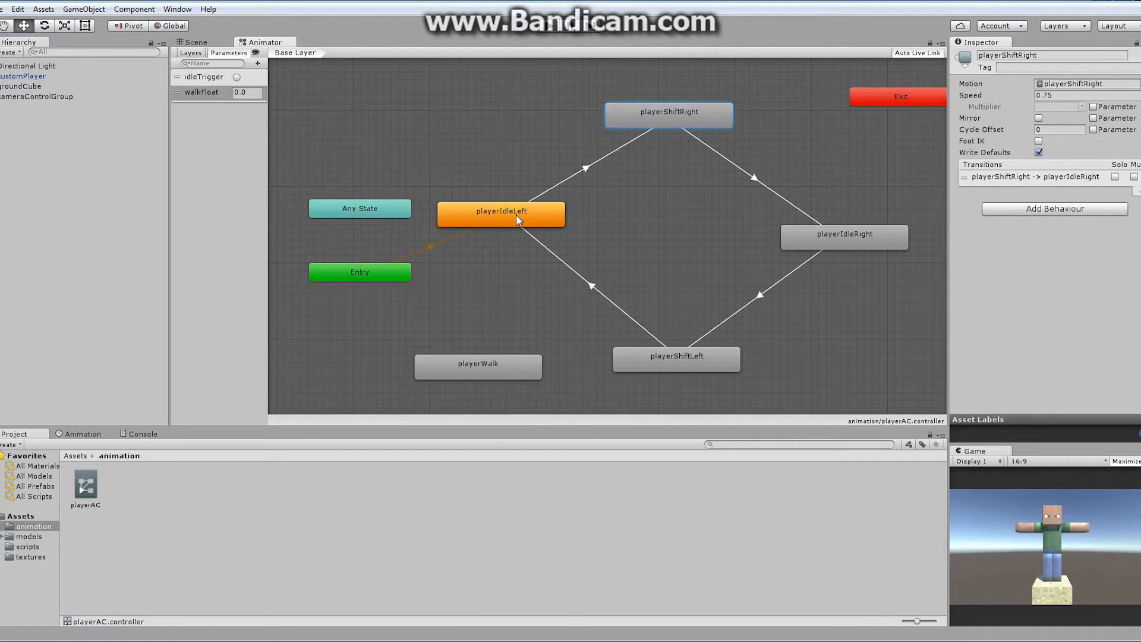
- Create a transition from playerWalk to playerIdleLeft and move the playerWalk state slightly down and to the left
right_click(501, 372)
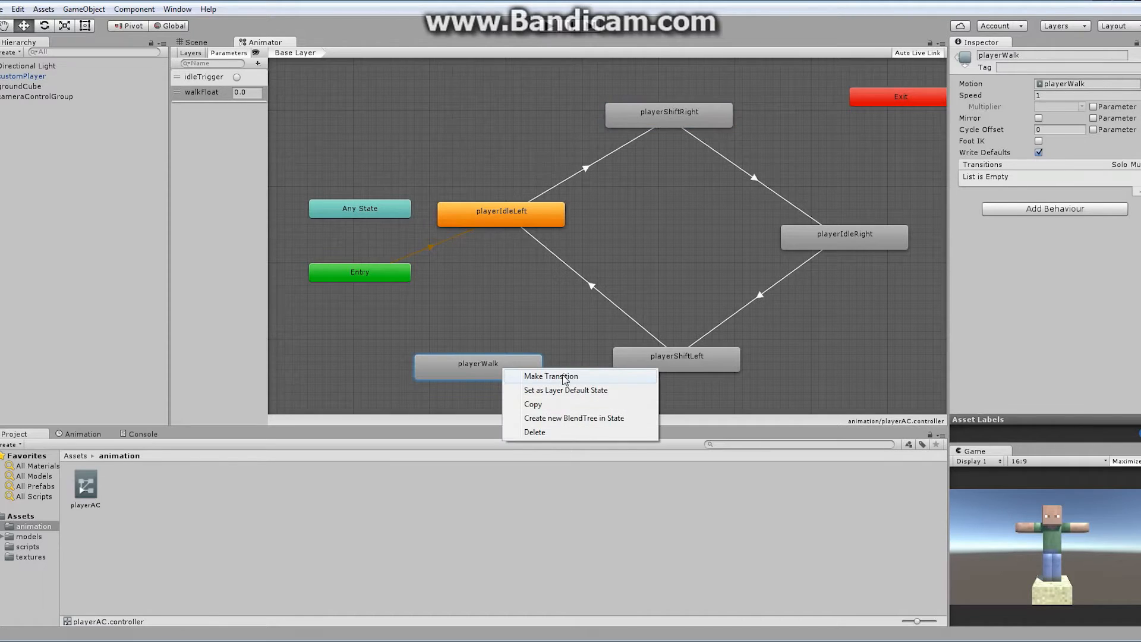
click(523, 376)
click(479, 223)
click(506, 221)
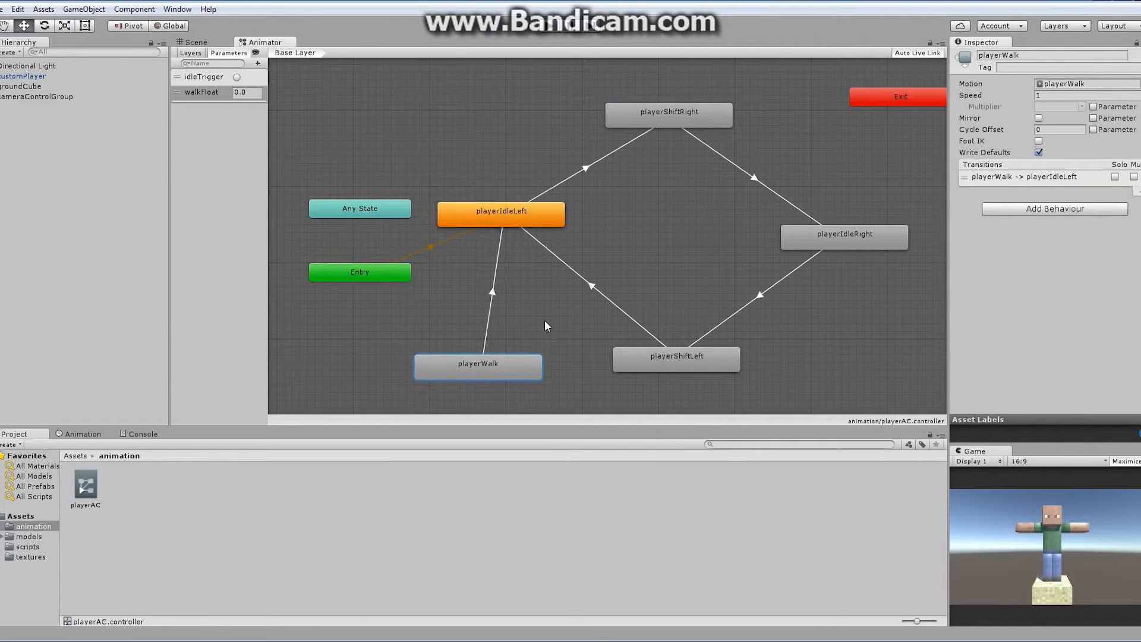
drag(522, 363, 480, 380)
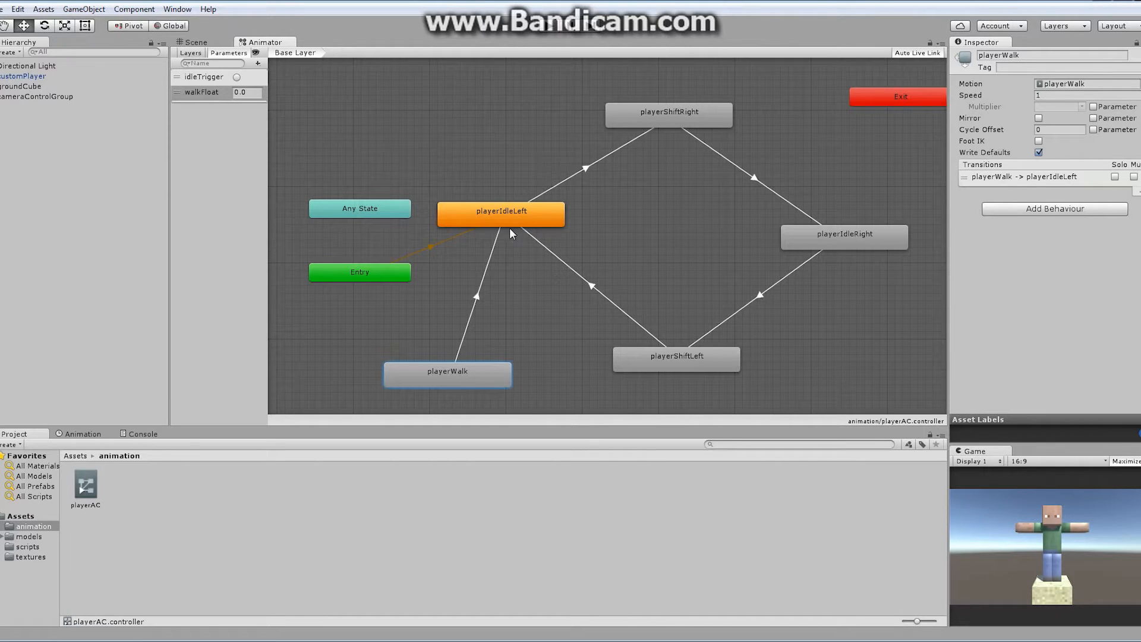
- Disable Has Exit Time on the playerWalk-to-playerIdleLeft transition and move its blend range to the start of the timeline
click(475, 295)
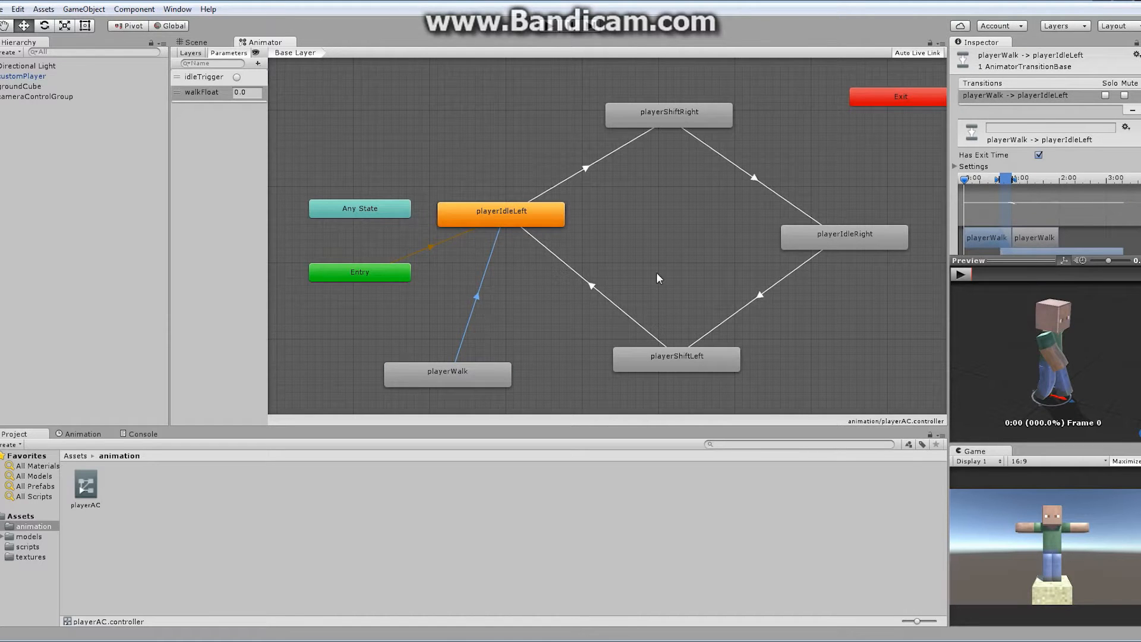
drag(949, 154, 853, 153)
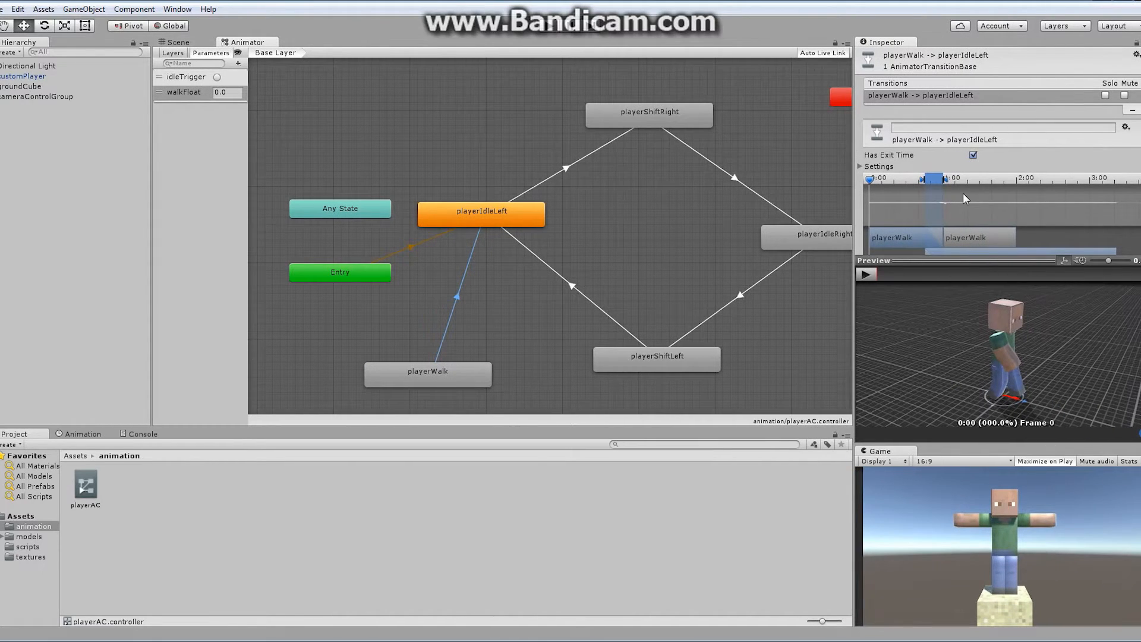
click(973, 156)
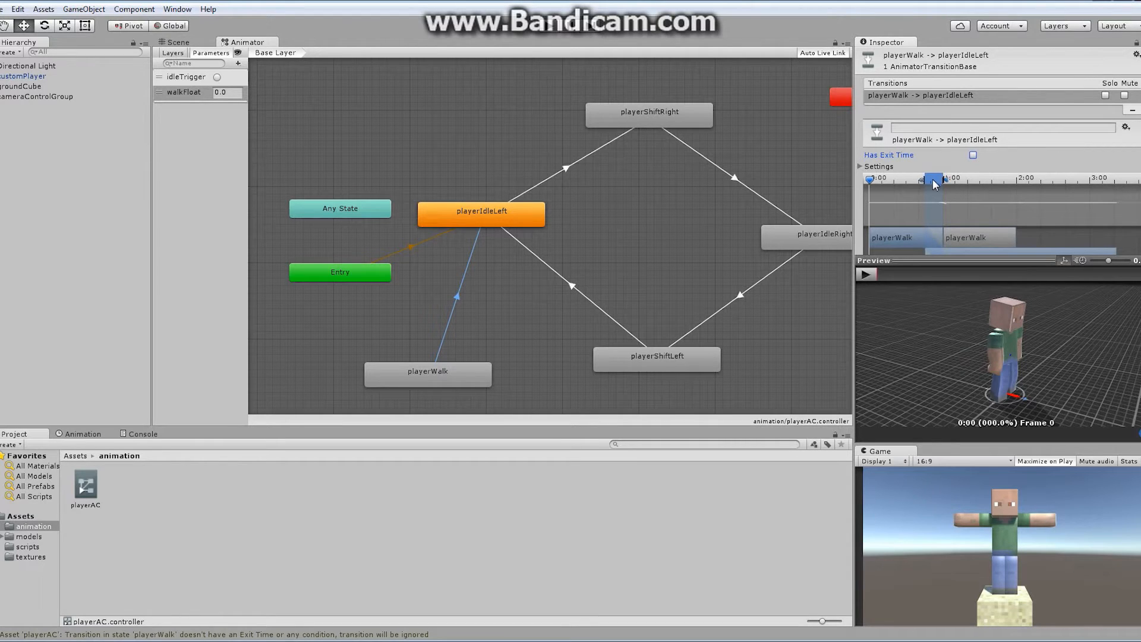
mouse_move(933, 181)
mouse_down()
mouse_move(882, 181)
mouse_move(893, 181)
mouse_up()
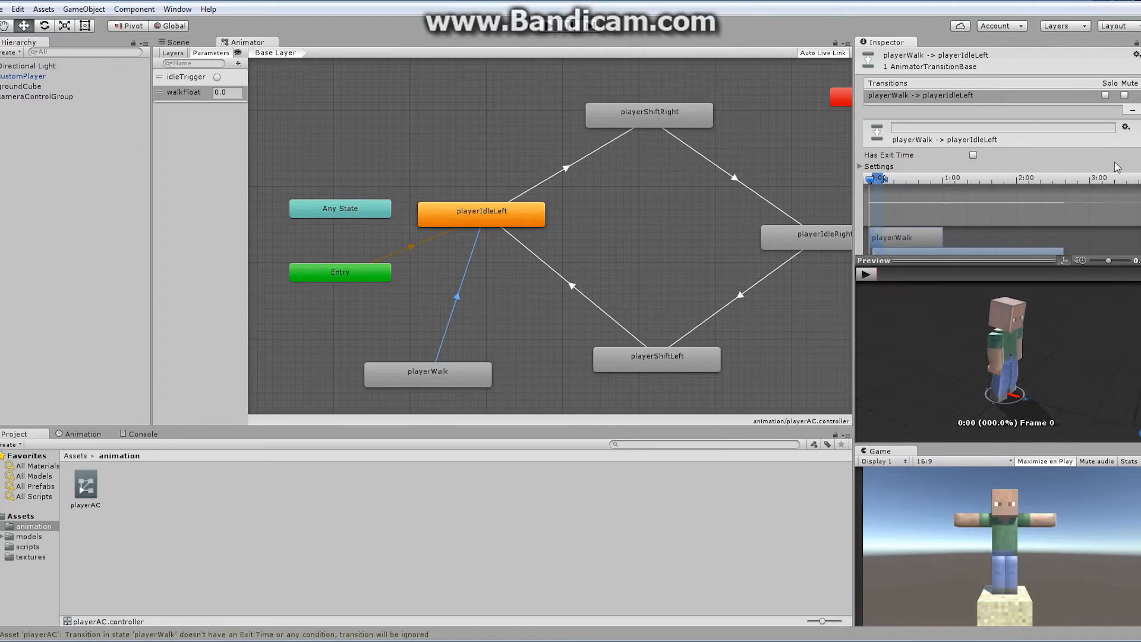
- Add the condition walkFloat Greater 0.1 to the playerWalk-to-playerIdleLeft transition and widen the animator graph area again
scroll(893, 177, down, 3)
scroll(893, 177, down, 2)
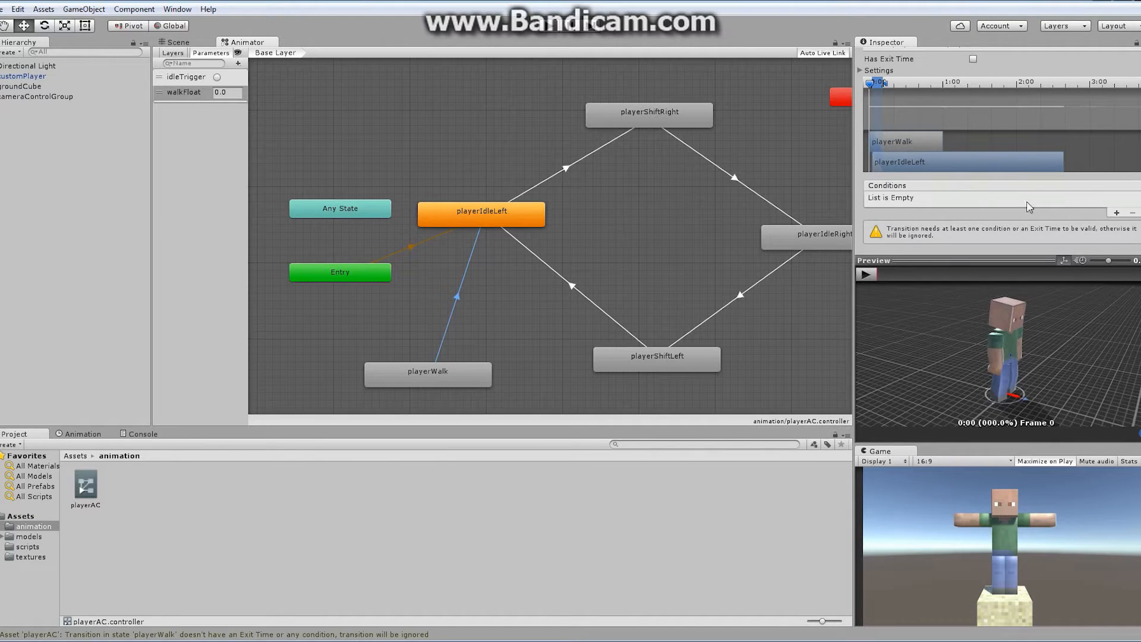
click(1117, 213)
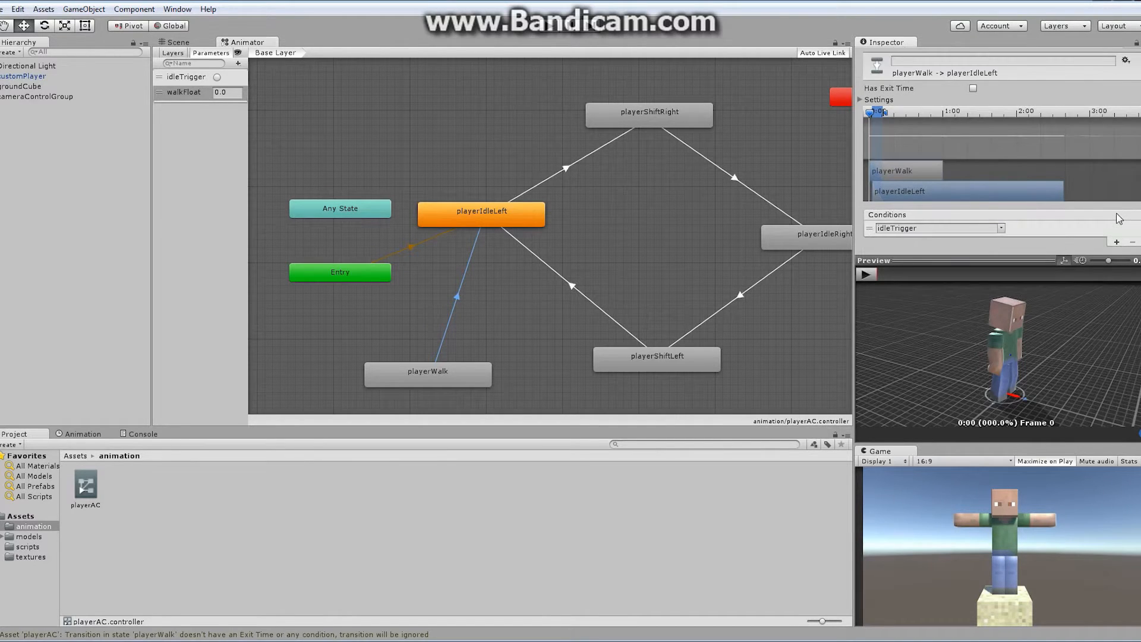
click(1001, 229)
click(1036, 256)
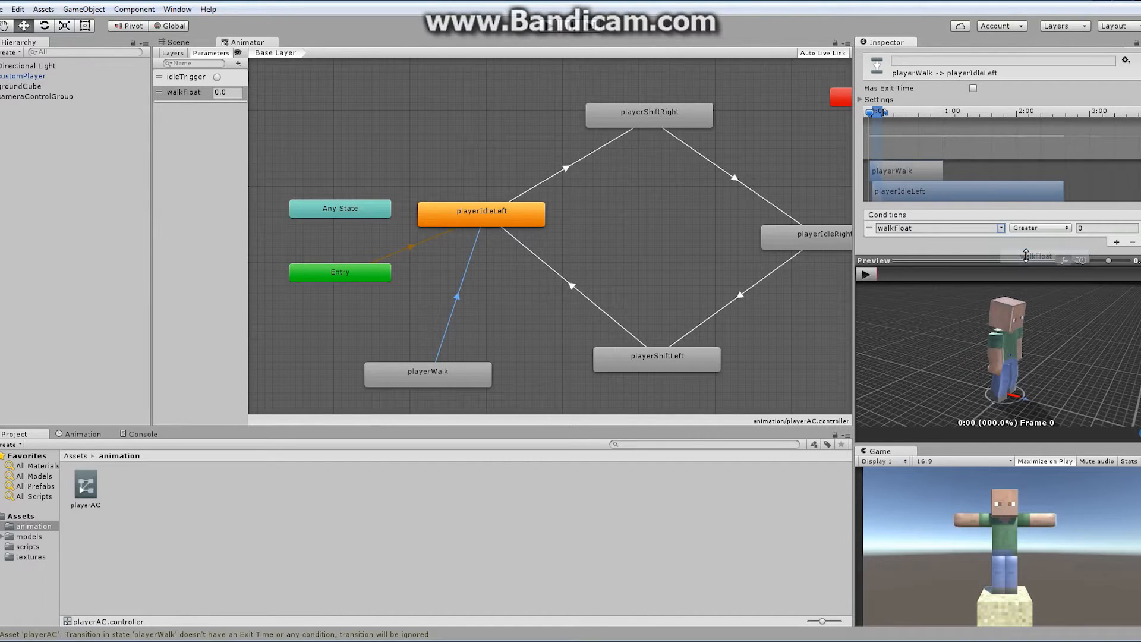
click(1086, 228)
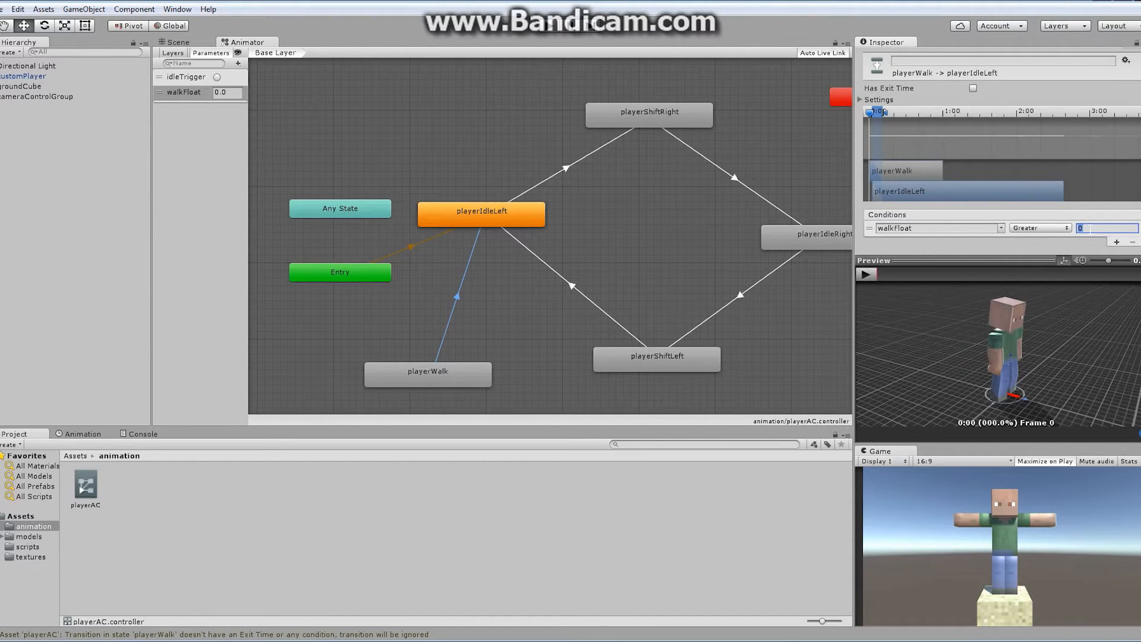
text(0.1)
drag(853, 159, 929, 157)
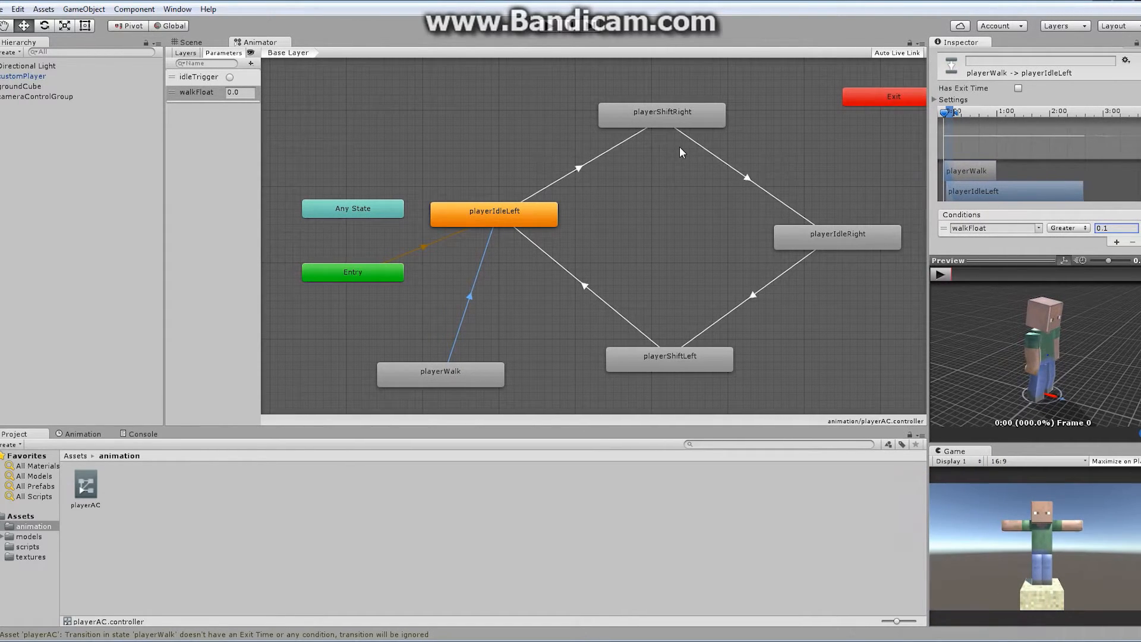
- Reposition playerWalk almost directly below playerIdleLeft and shift playerIdleLeft slightly down
middle_drag(632, 209, 572, 165)
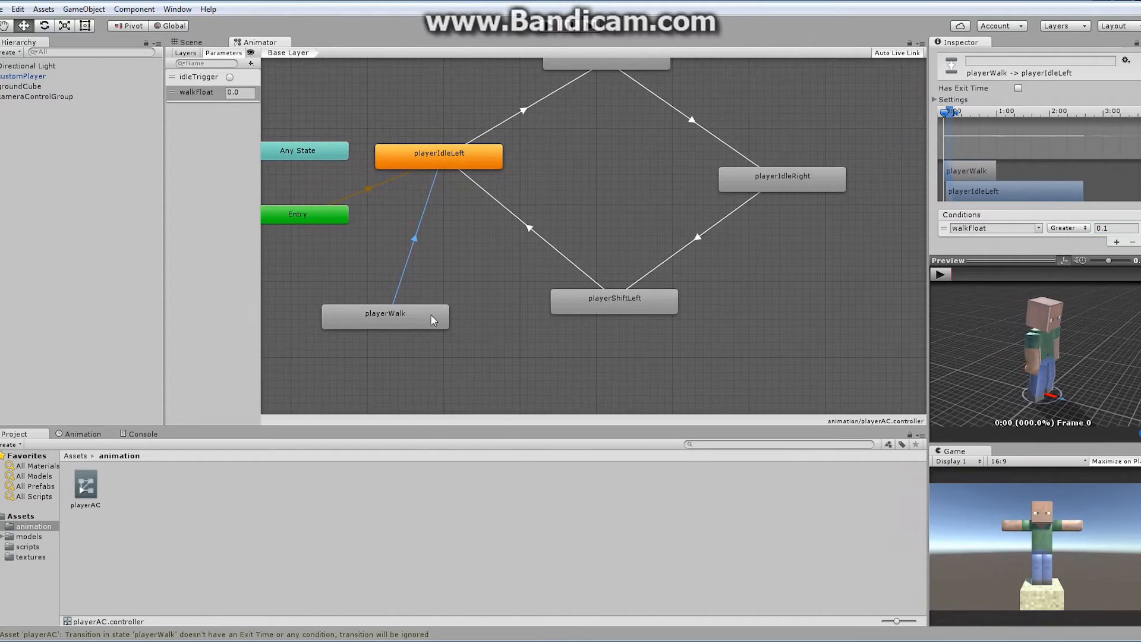
click(461, 374)
drag(463, 370, 480, 347)
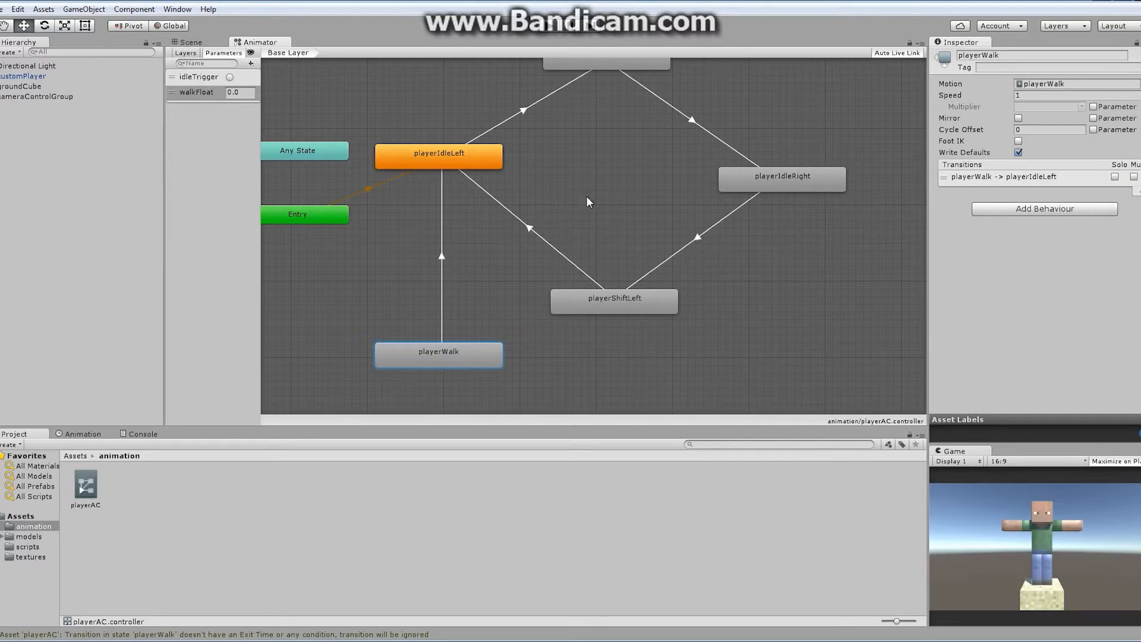
drag(478, 163, 485, 187)
middle_drag(798, 103, 817, 126)
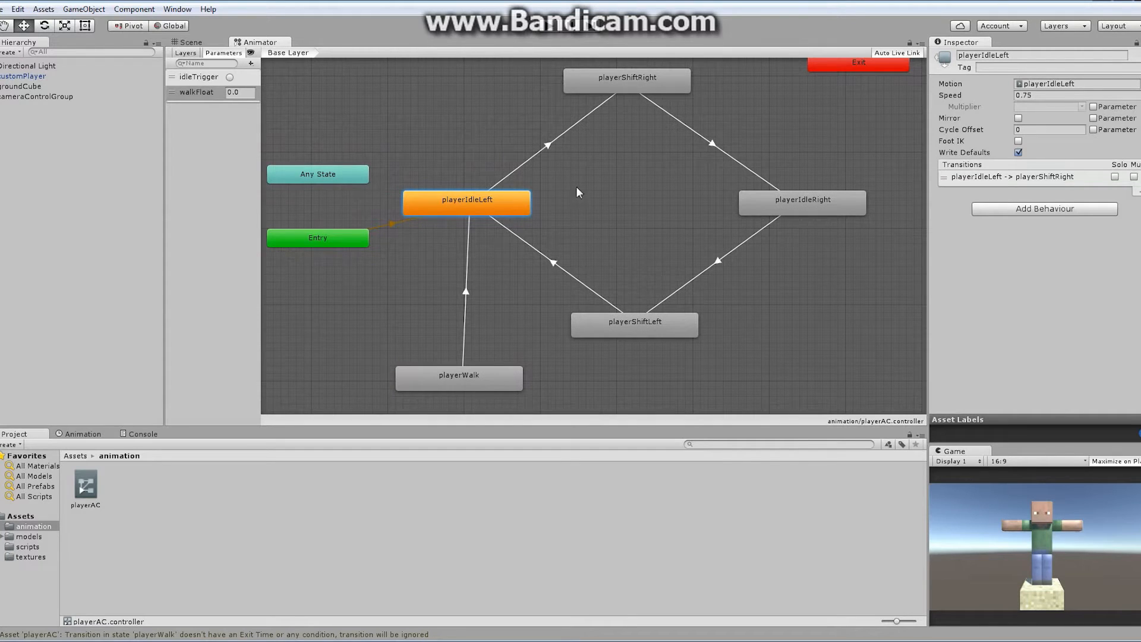
- Create a return transition from playerIdleLeft to playerWalk
right_click(436, 203)
click(485, 212)
click(453, 372)
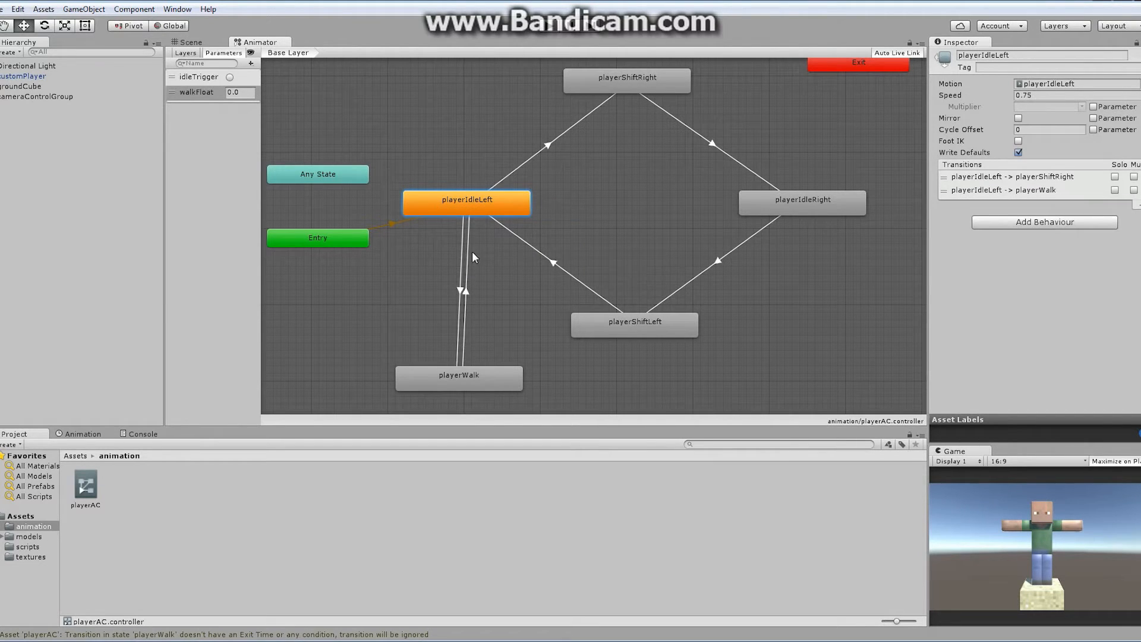
- Make the playerIdleLeft-to-playerWalk transition blend from the timeline's start without exit time, and add a condition entry to it
click(458, 292)
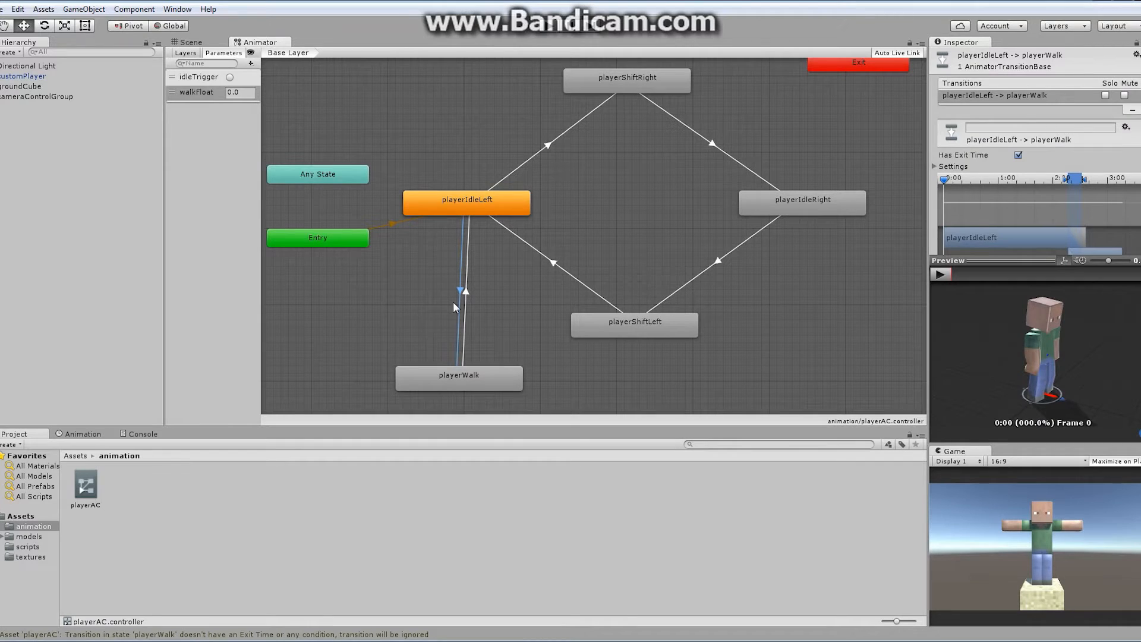
click(1018, 155)
click(1017, 155)
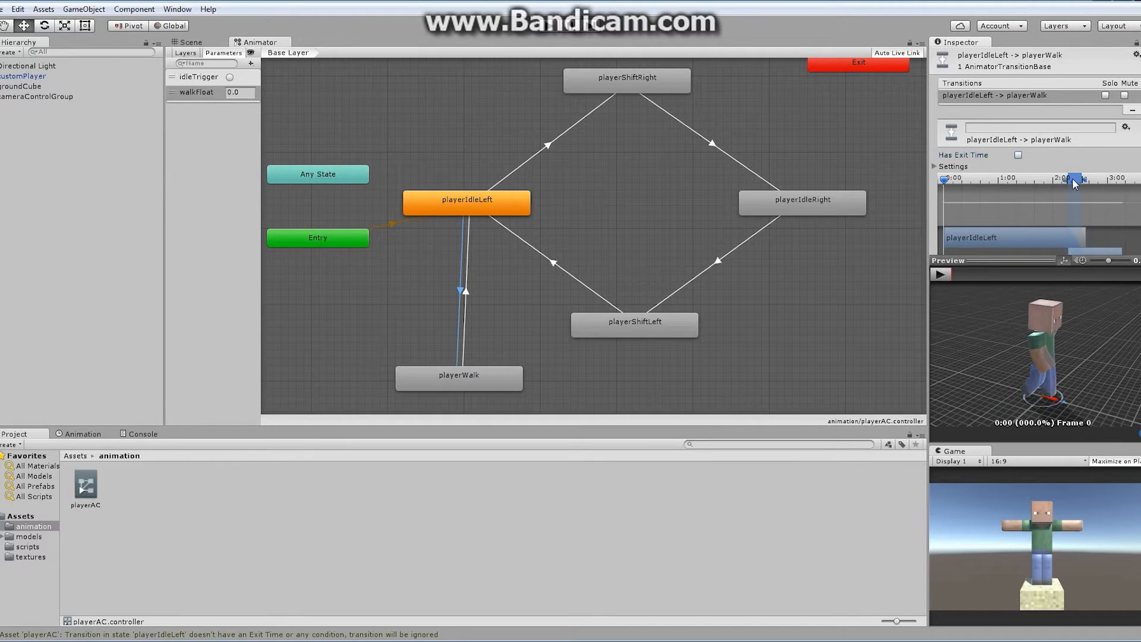
drag(1072, 178, 958, 179)
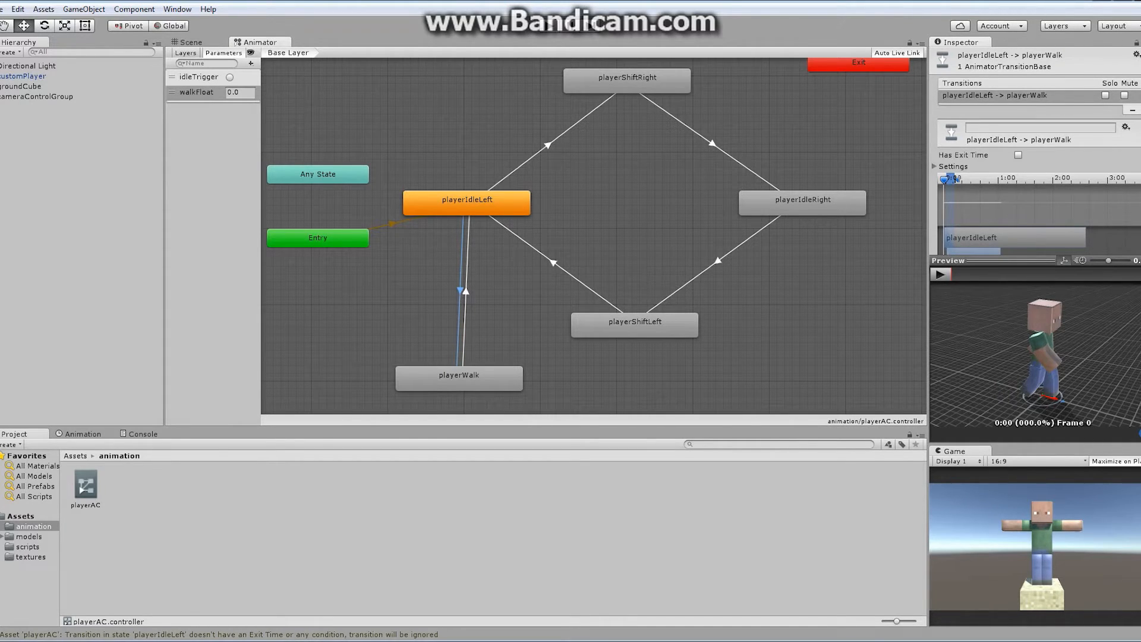
scroll(1070, 178, down, 3)
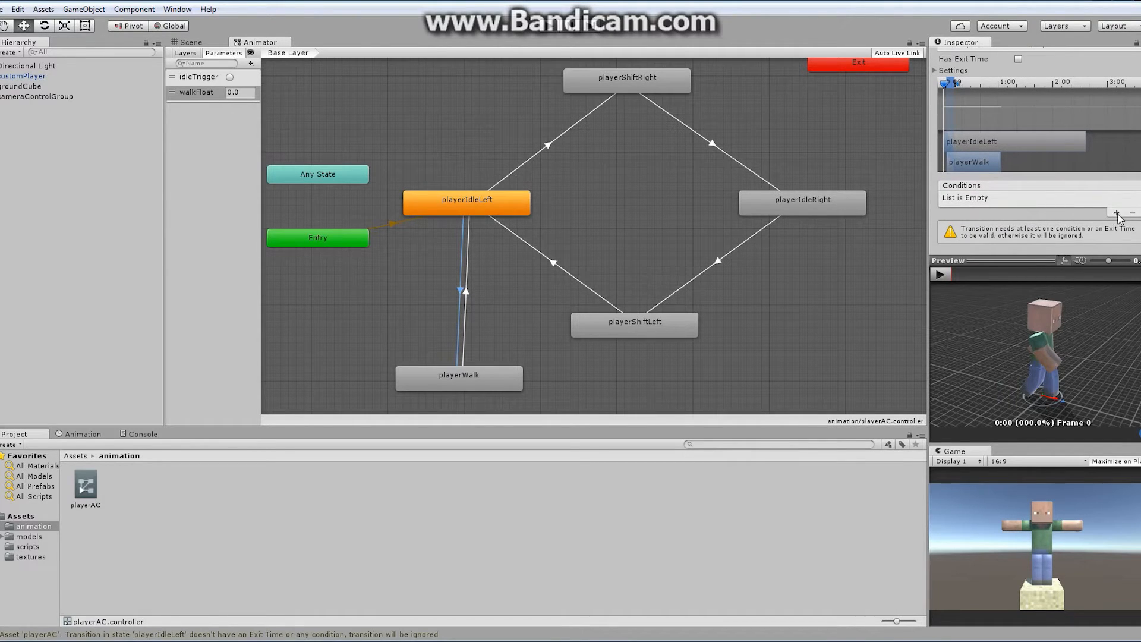
click(1117, 213)
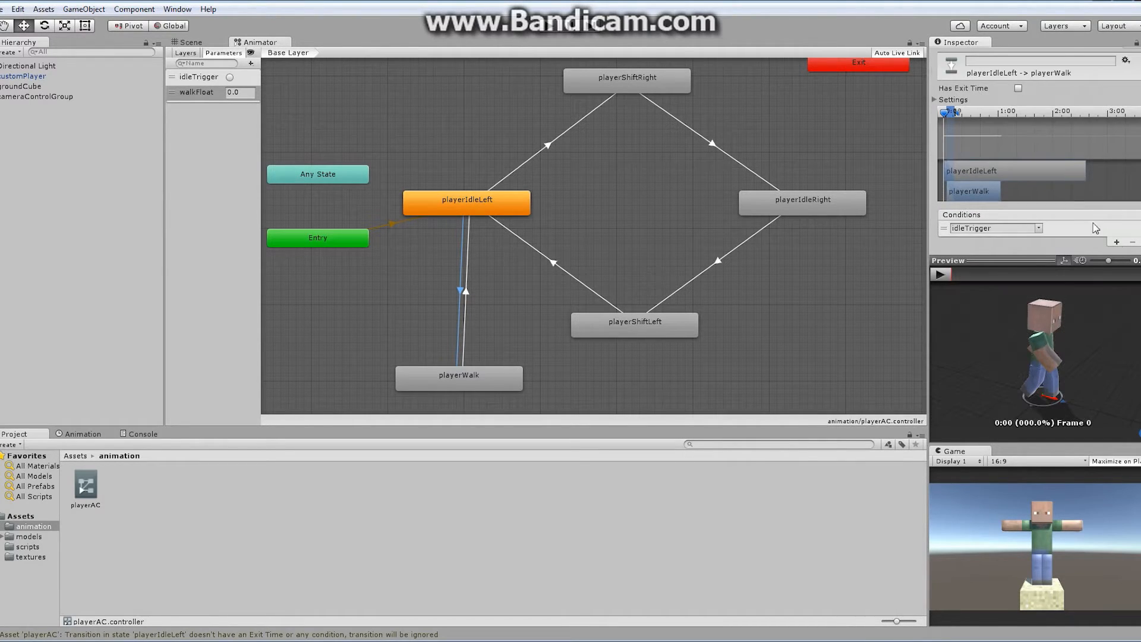
- Change the walkFloat comparison on the playerWalk-to-playerIdleLeft transition to Less
click(467, 294)
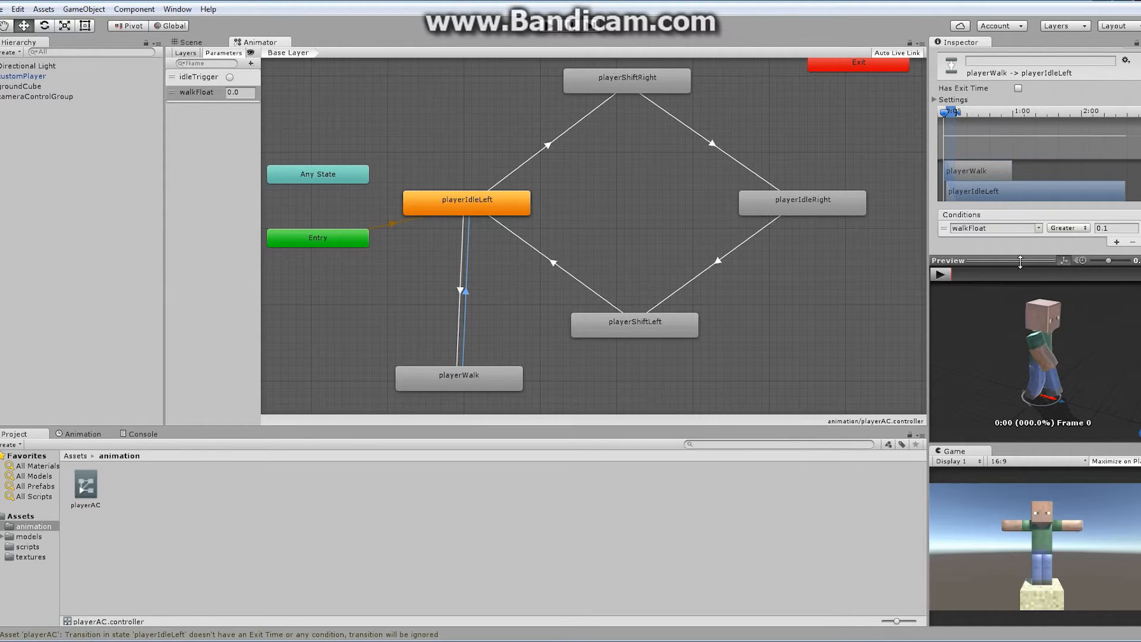
click(1086, 231)
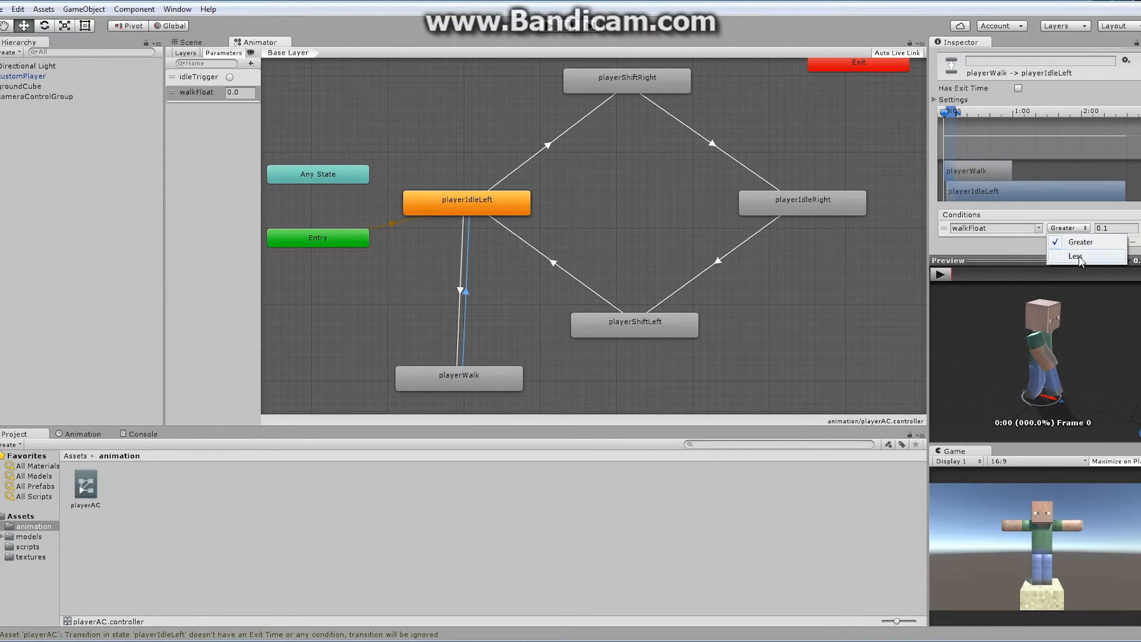
click(1075, 252)
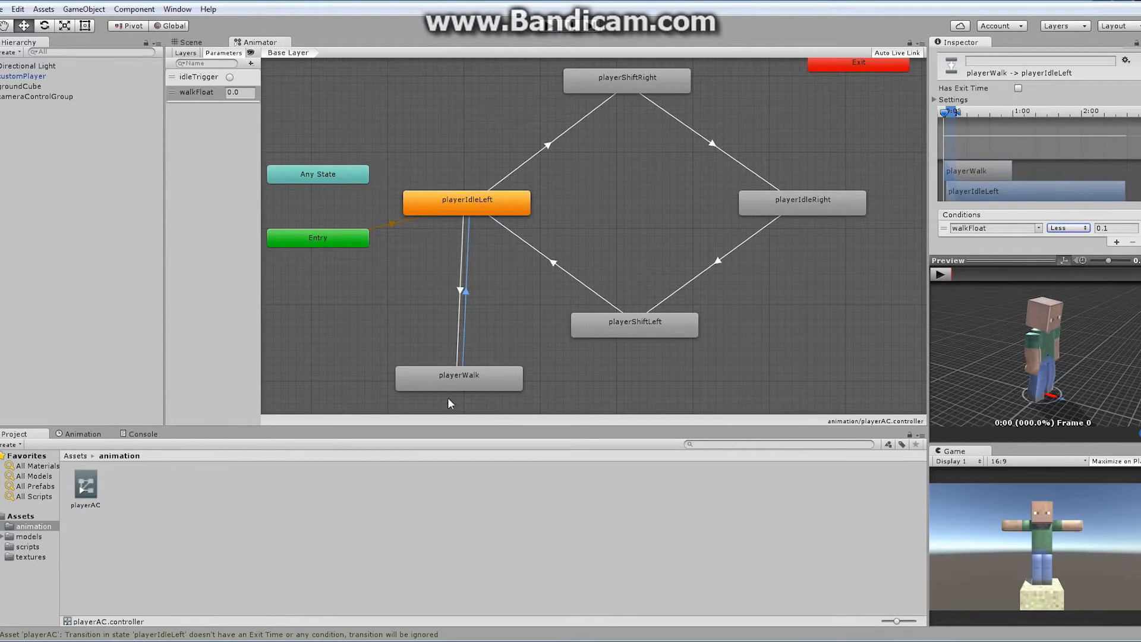
- Set the playerIdleLeft-to-playerWalk transition's condition to walkFloat Greater 0.1
click(461, 292)
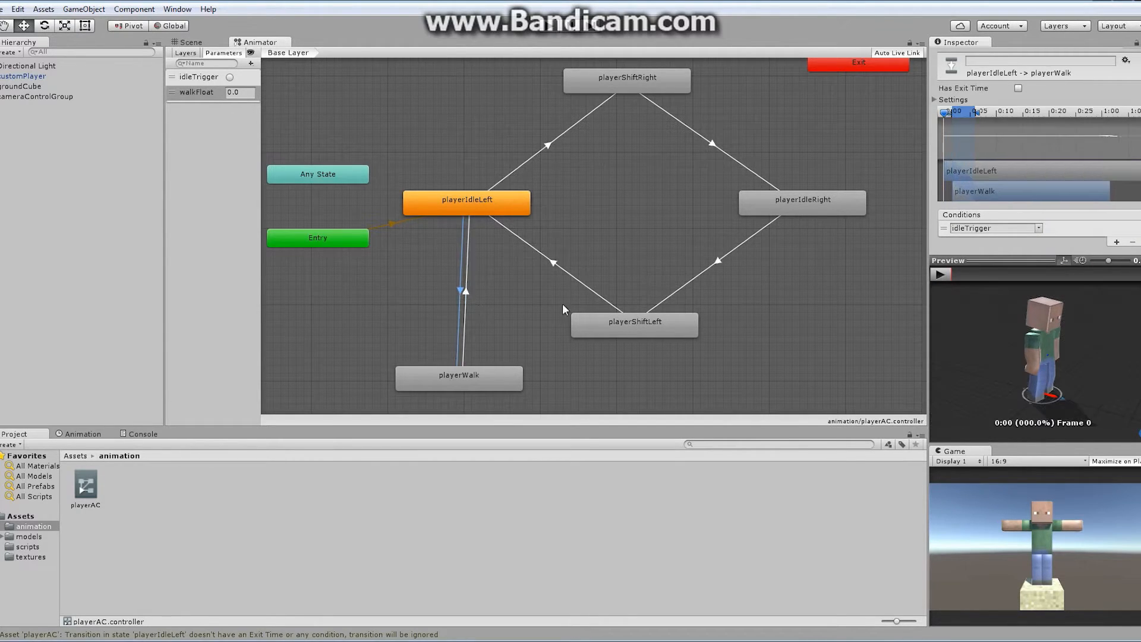
click(1039, 230)
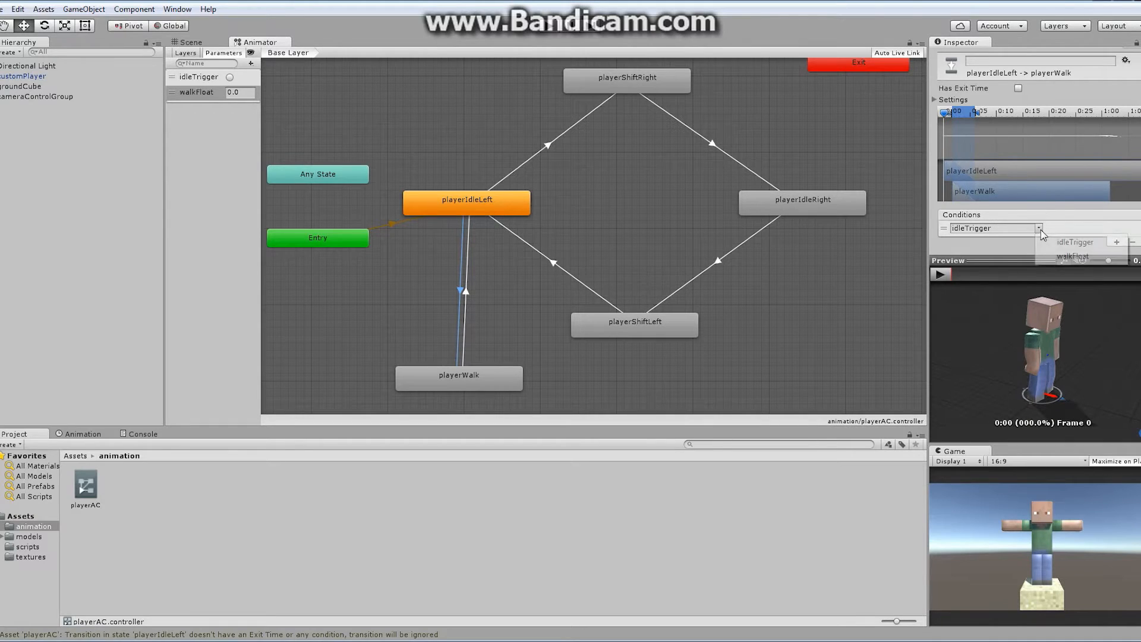
click(1073, 256)
click(1105, 228)
text(.)
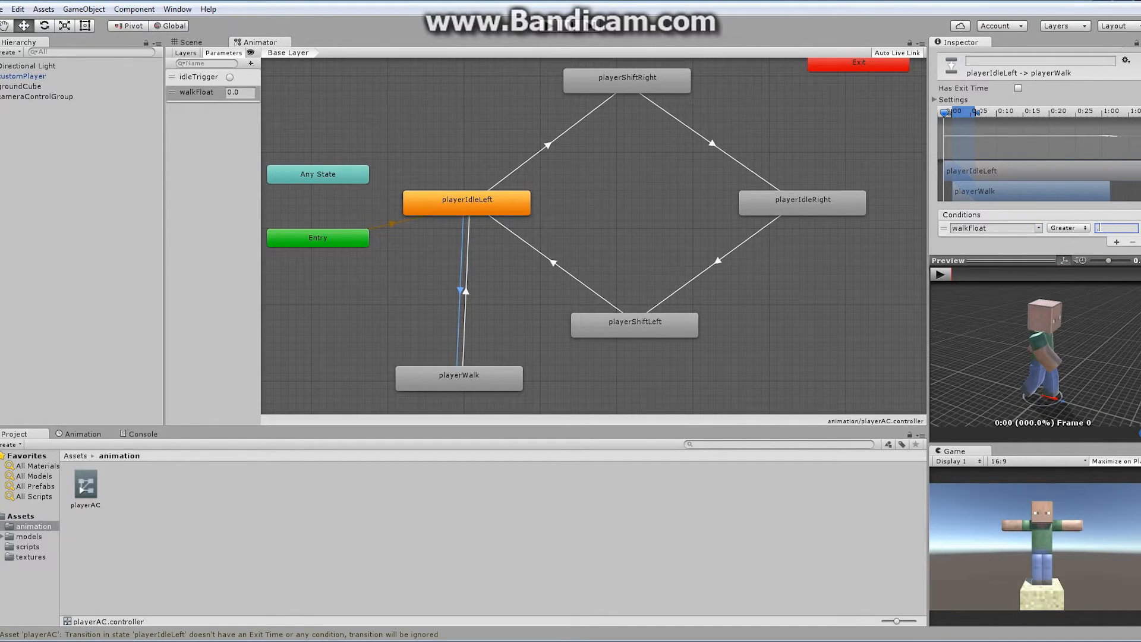
text(1)
key(Return)
- Create a transition from playerShiftLeft to playerWalk without exit time, with its blend range at the start of the timeline
click(640, 328)
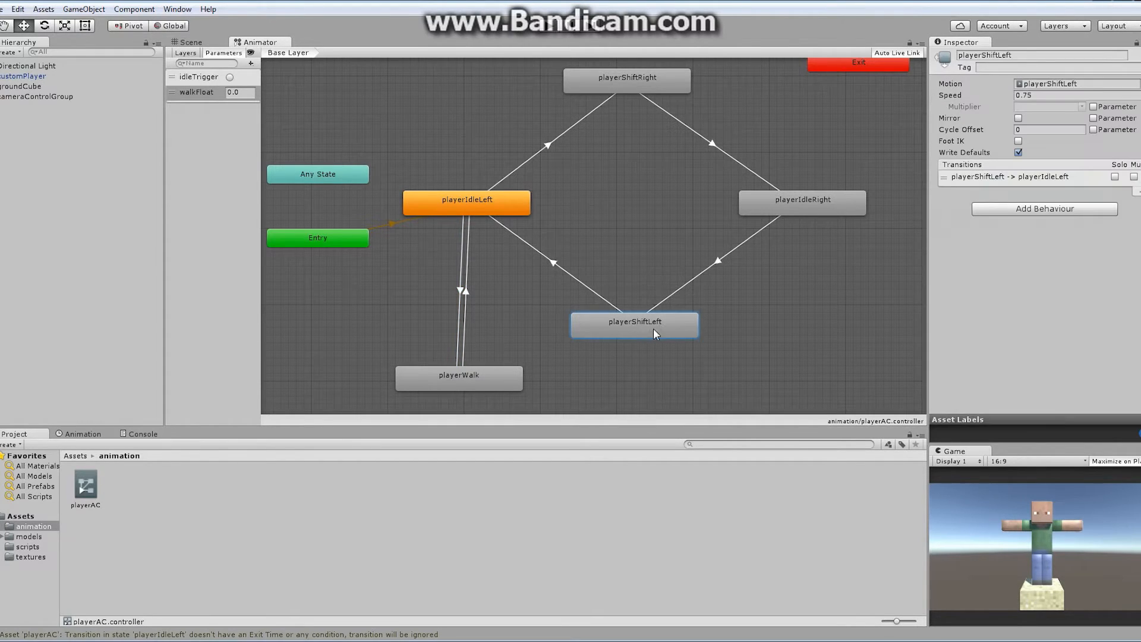
right_click(652, 329)
click(689, 335)
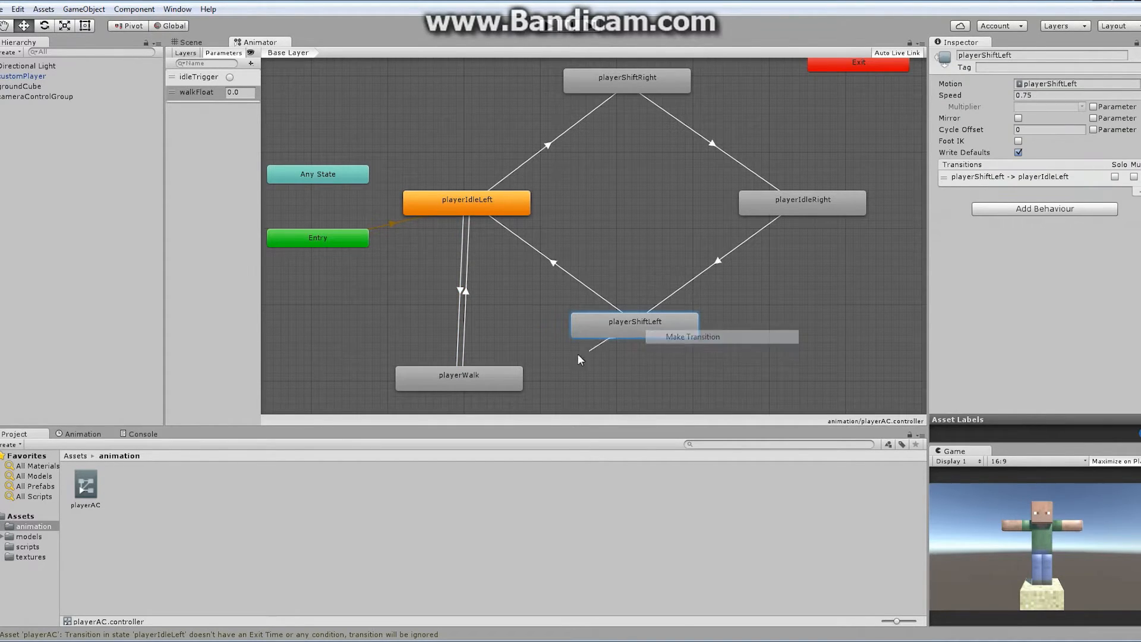
click(491, 374)
click(545, 349)
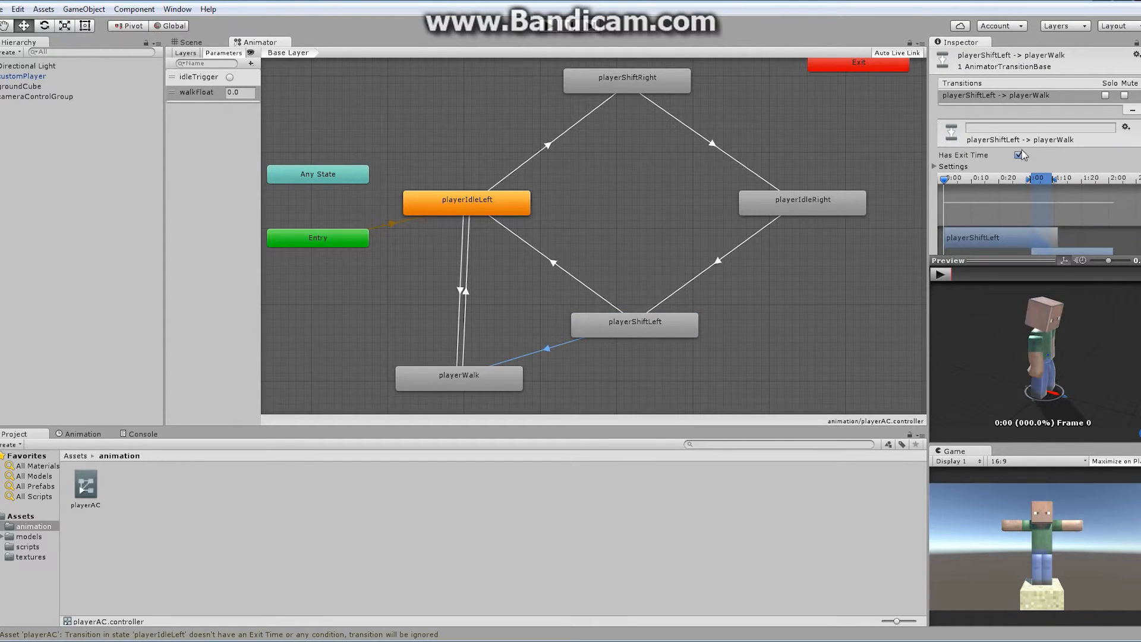
drag(1047, 186, 953, 186)
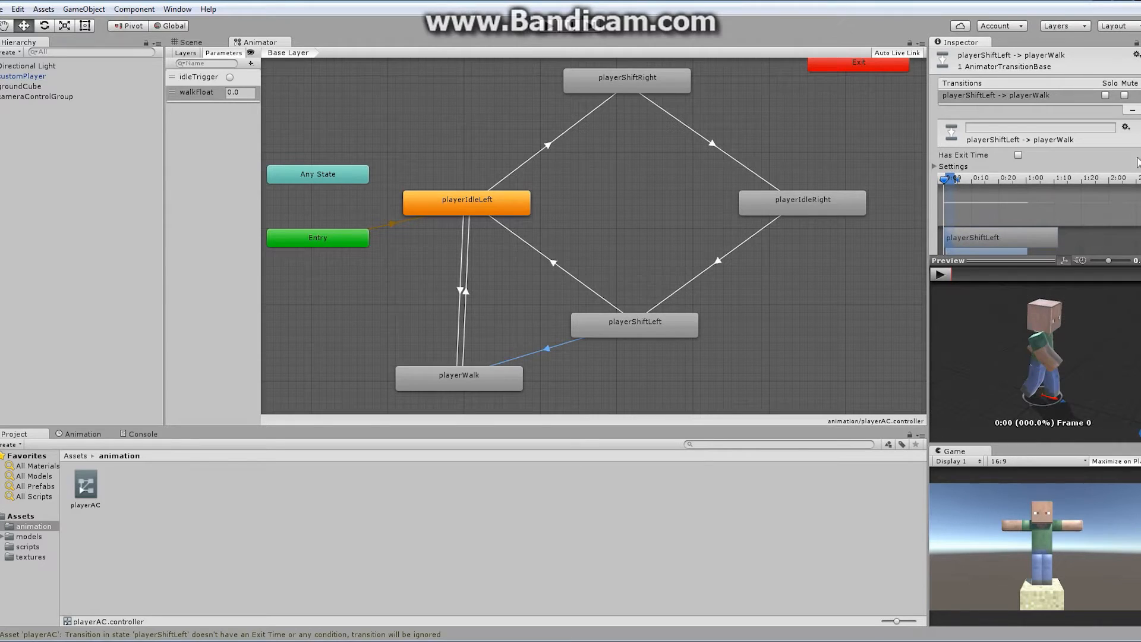
- Add the condition walkFloat Greater 0.1 to the playerShiftLeft-to-playerWalk transition
scroll(957, 178, down, 3)
scroll(999, 116, down, 2)
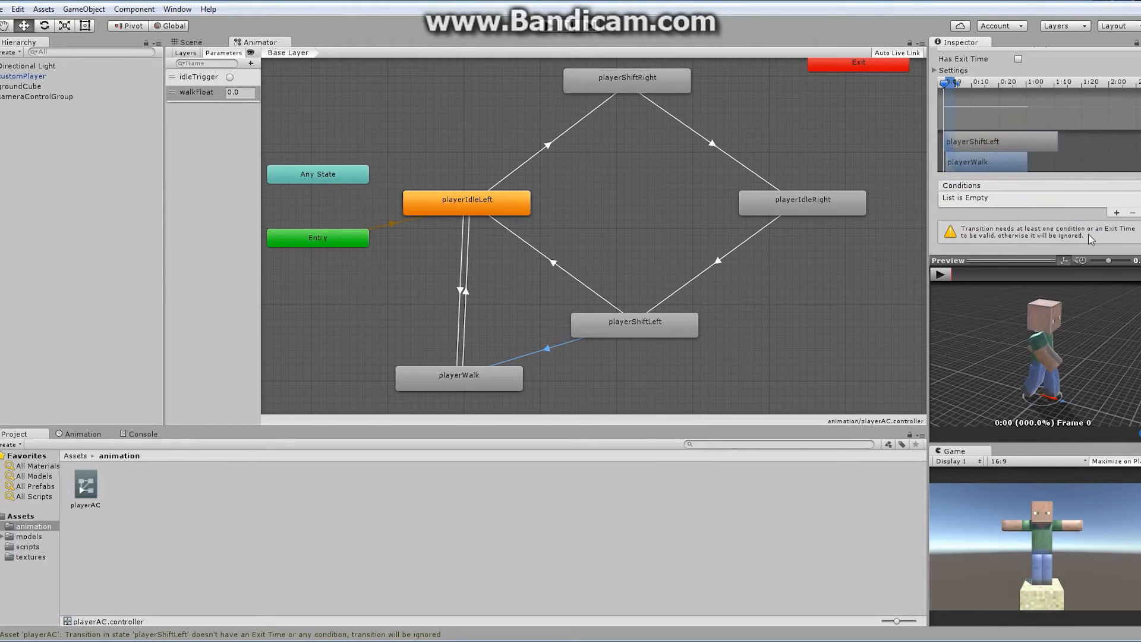
click(1116, 213)
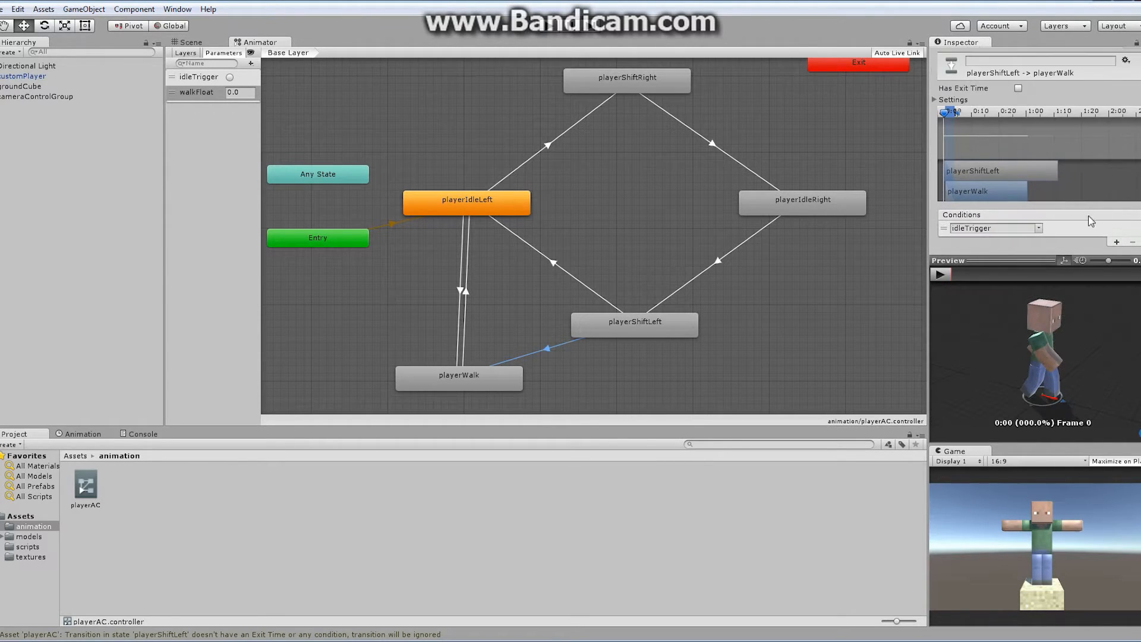
click(1039, 228)
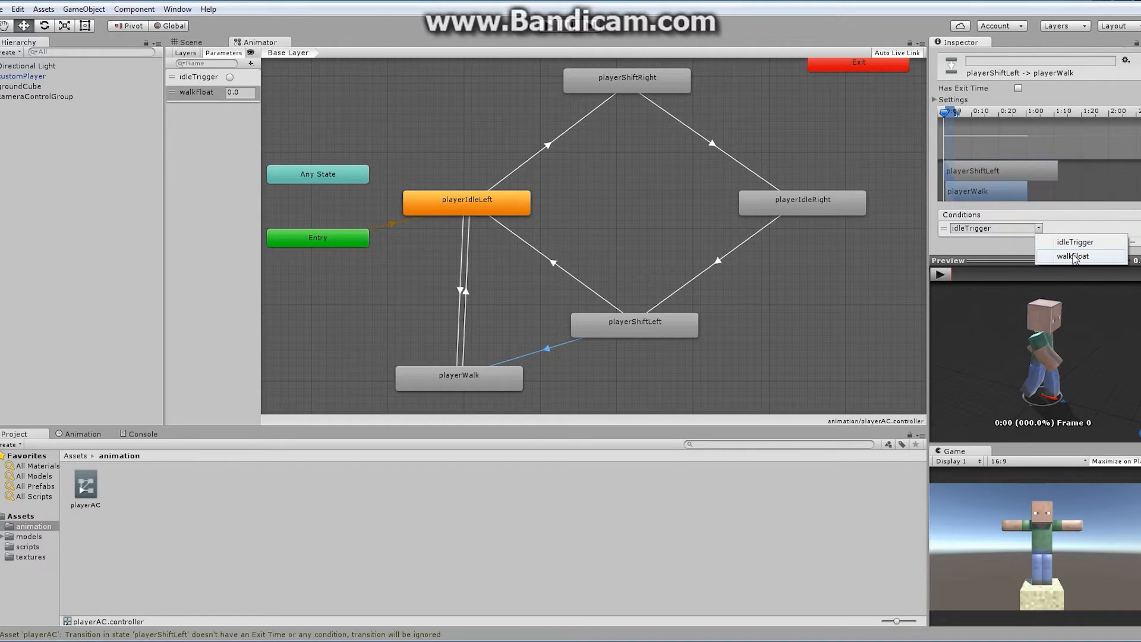
click(1067, 257)
drag(1109, 229, 1097, 228)
text(0.1)
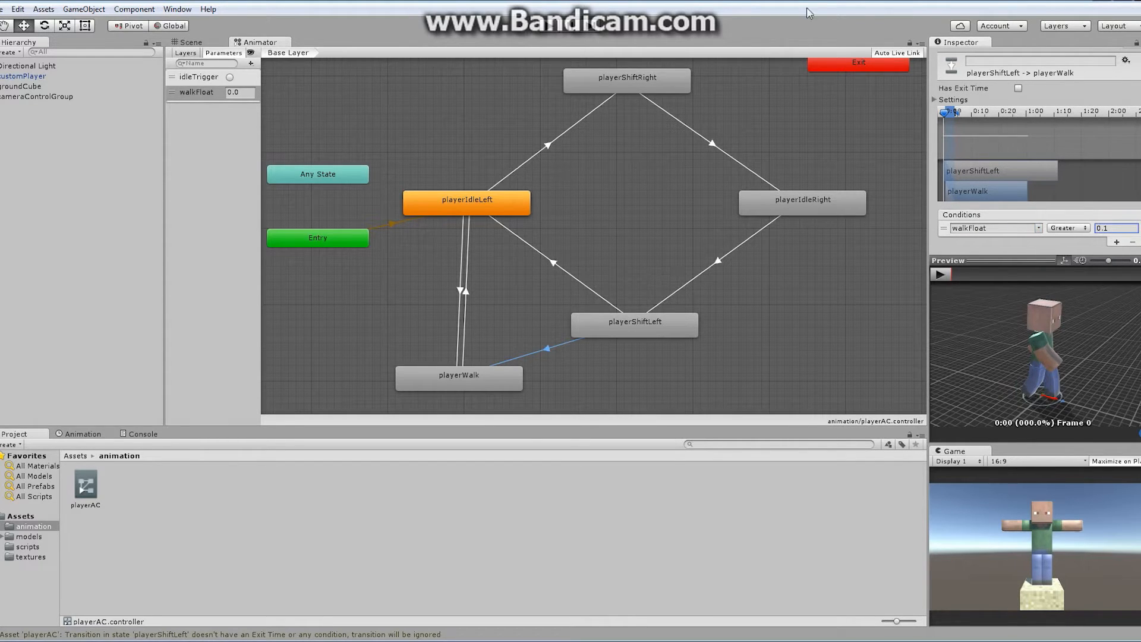
- Create a transition from playerShiftRight to playerWalk without exit time, with its blend range at the start of the timeline
click(622, 82)
right_click(623, 81)
click(670, 89)
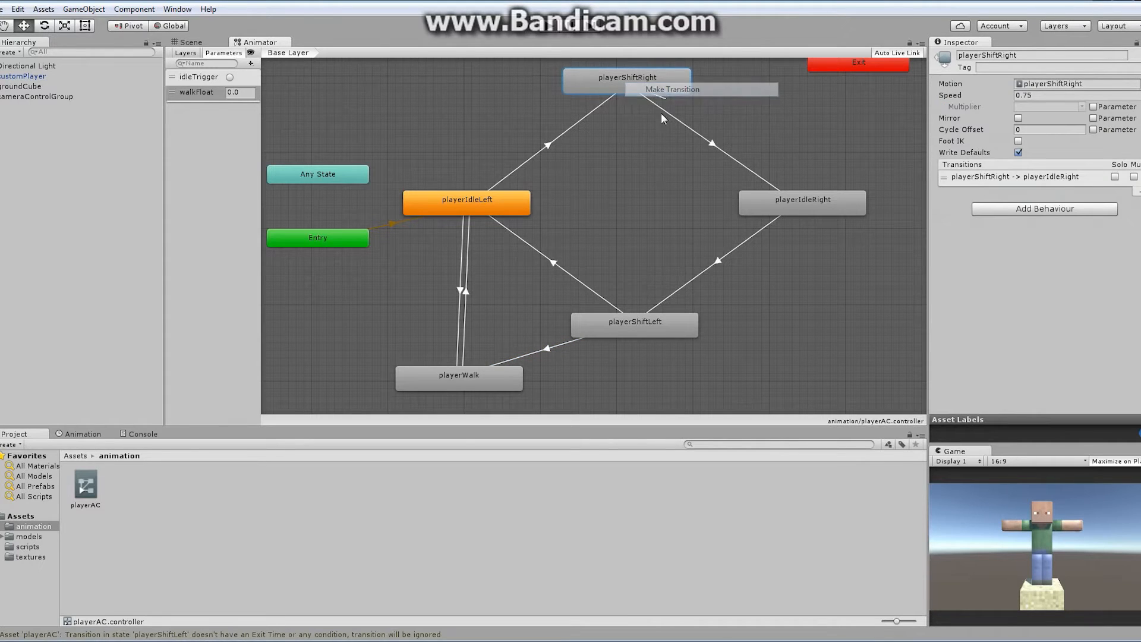
click(460, 380)
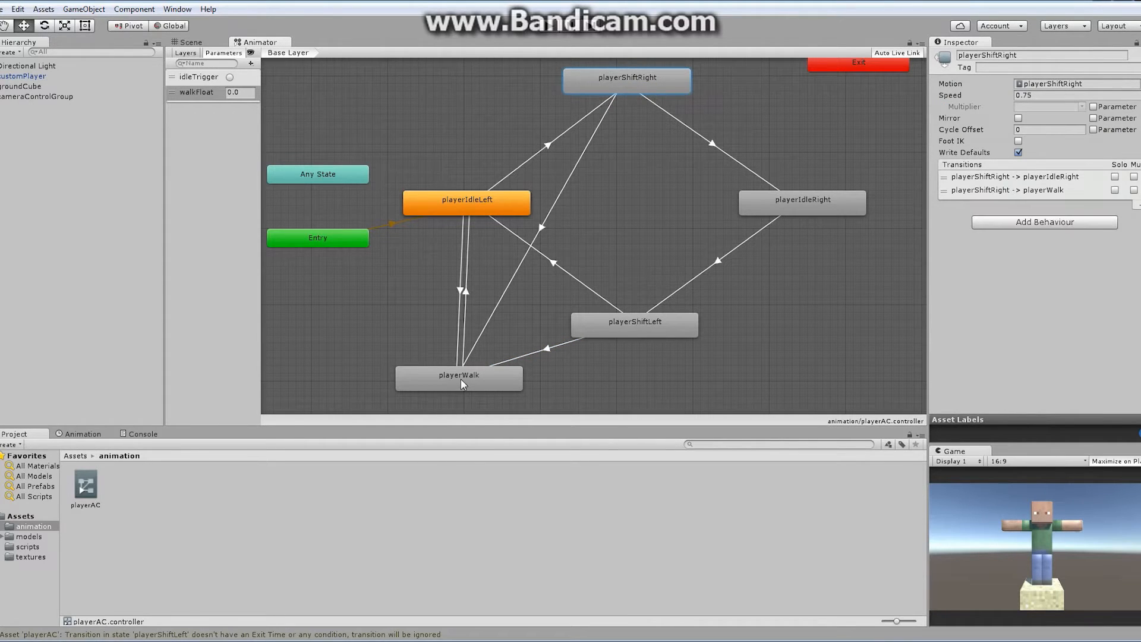
click(543, 227)
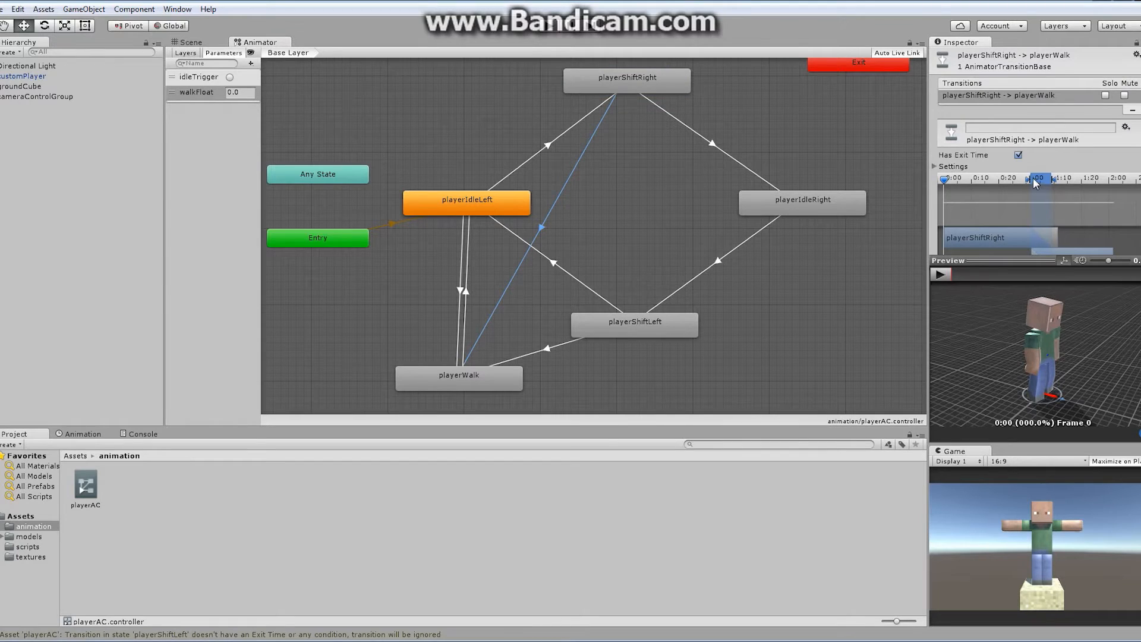
mouse_move(1033, 177)
mouse_down()
mouse_move(953, 190)
mouse_move(955, 180)
mouse_up()
click(1019, 155)
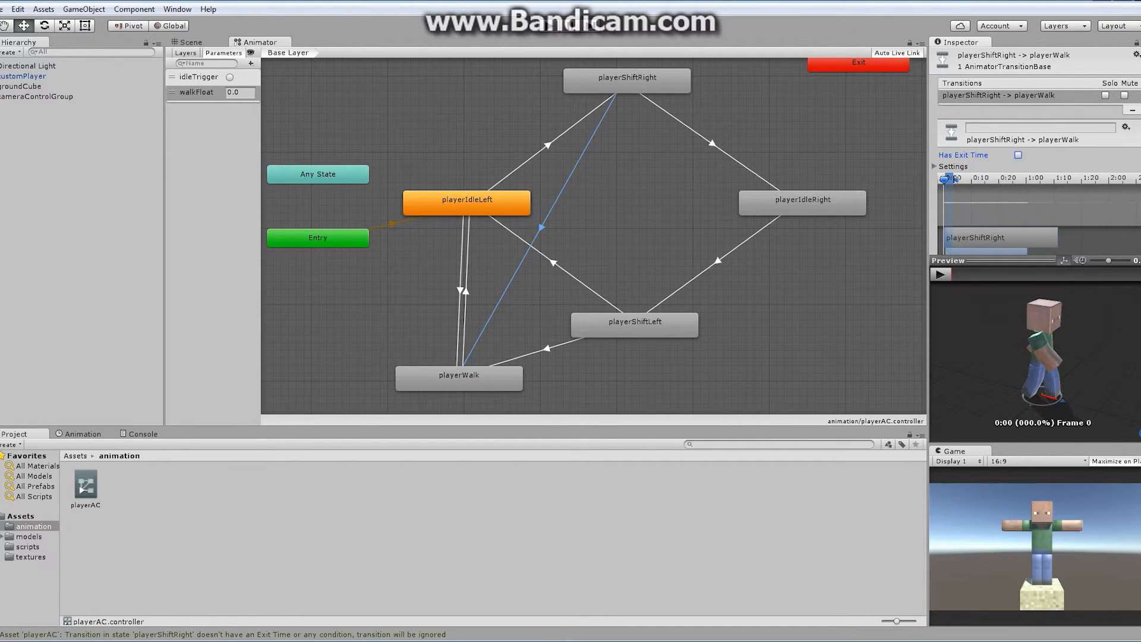
- Add the condition walkFloat Greater 0.1 to the playerShiftRight-to-playerWalk transition
scroll(953, 177, down, 4)
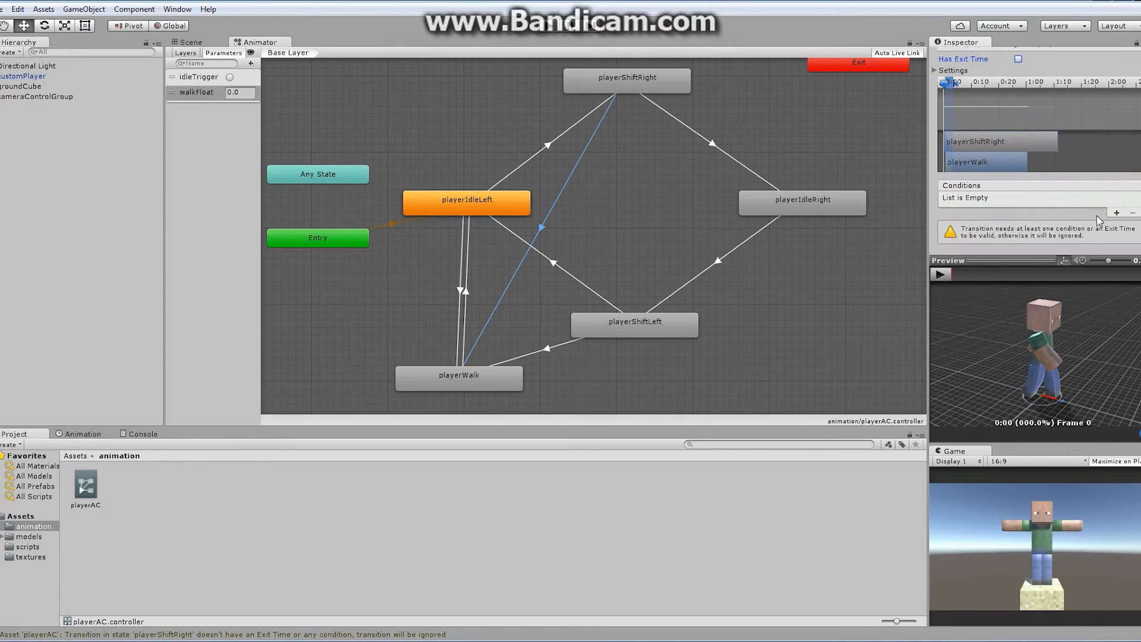
click(1117, 214)
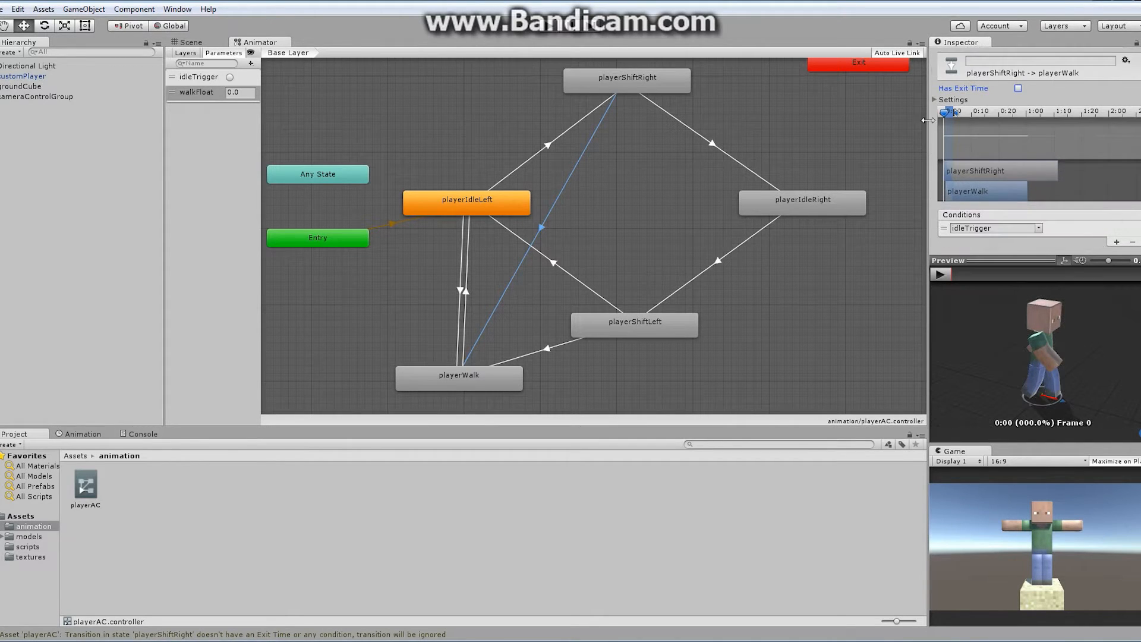
click(1038, 229)
click(1073, 256)
click(1116, 228)
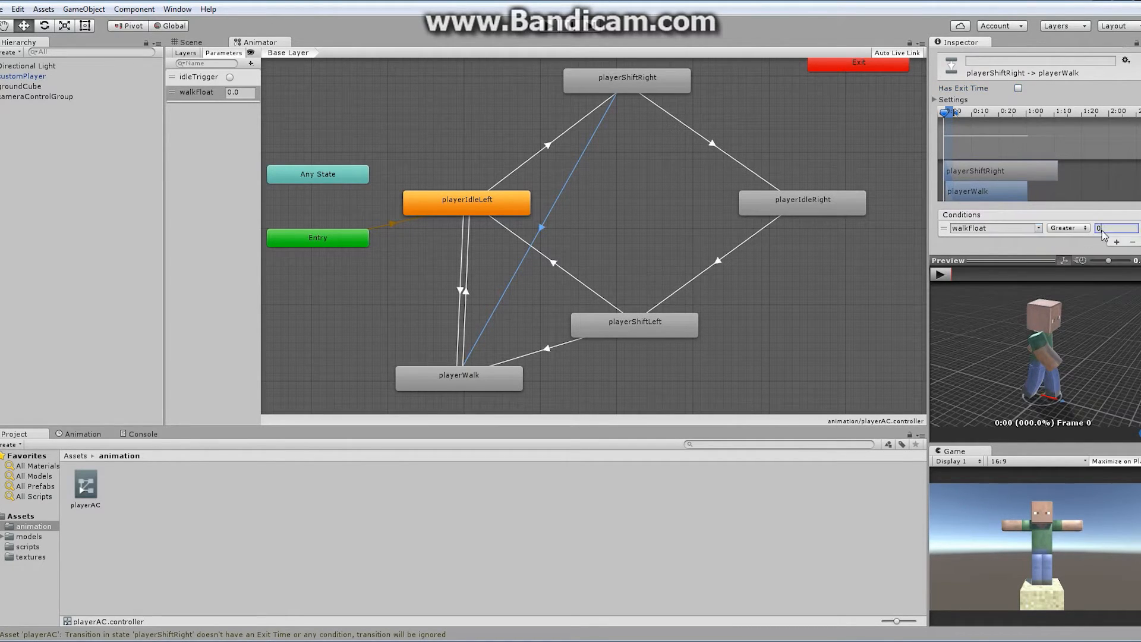
text(0.1)
- Create a transition from playerIdleRight to playerWalk without exit time, with its blend range at the start of the timeline
click(806, 208)
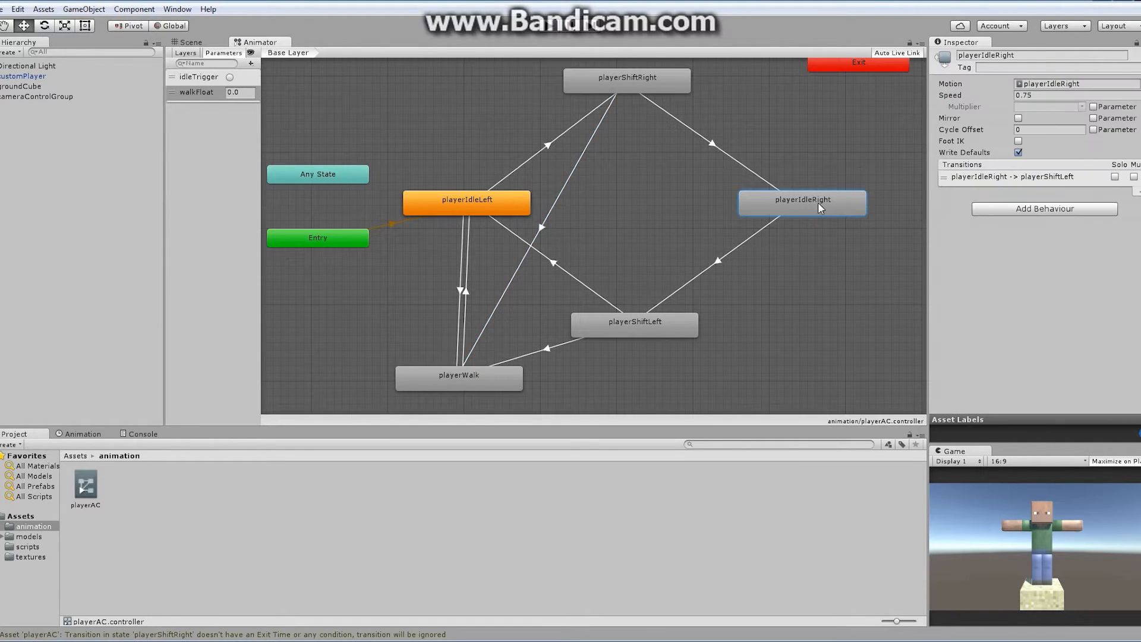
right_click(812, 206)
click(885, 213)
click(485, 368)
click(475, 376)
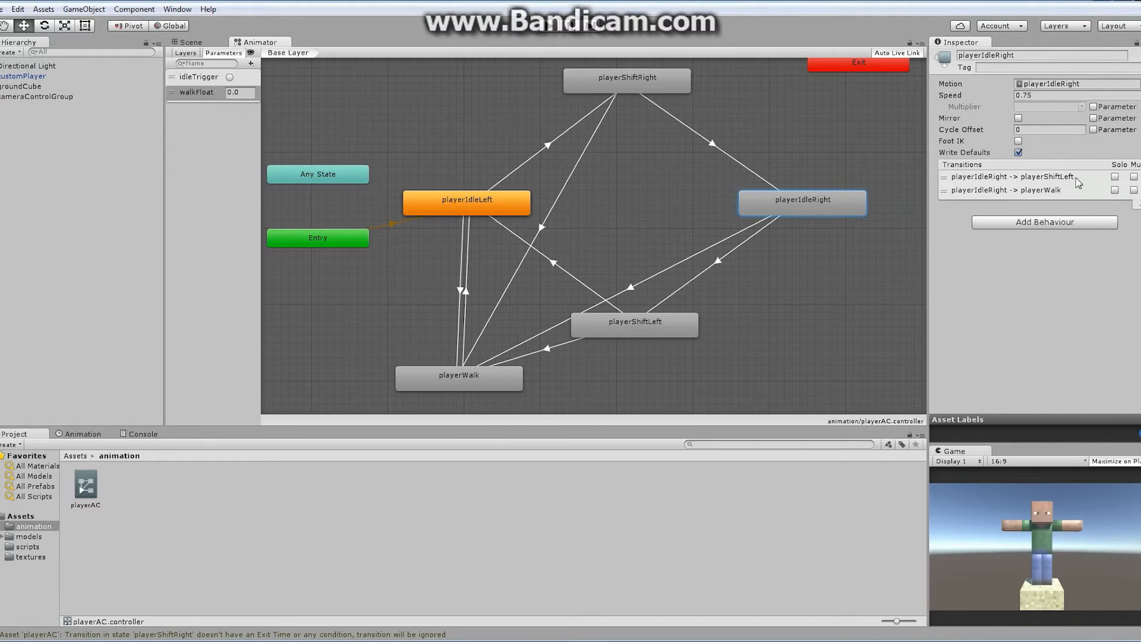
click(633, 287)
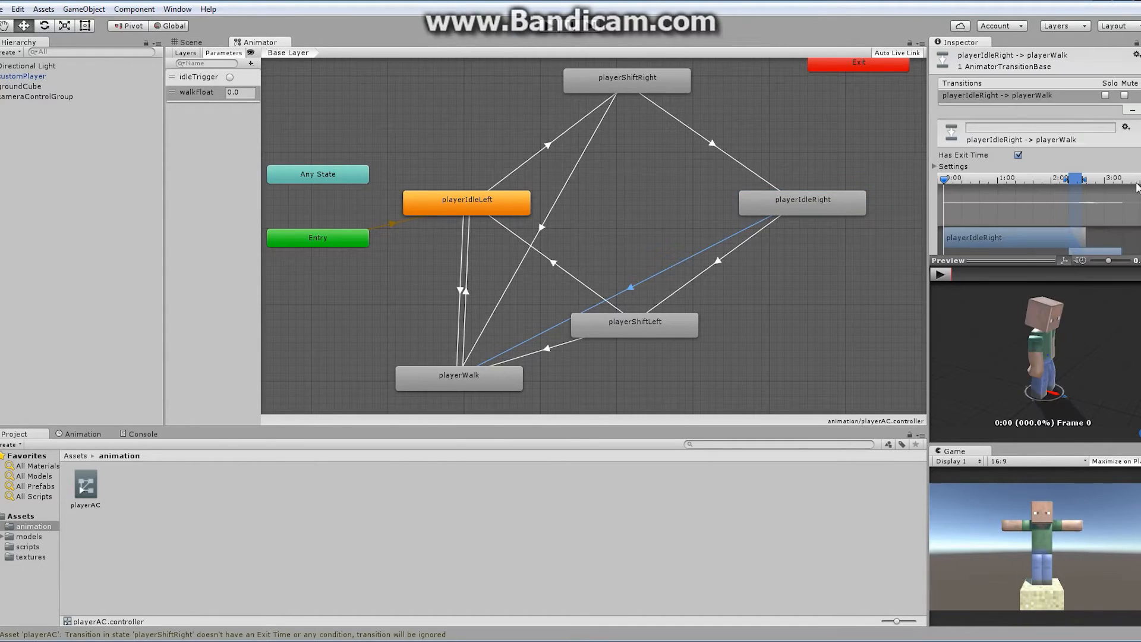
drag(1034, 185, 961, 183)
click(1017, 155)
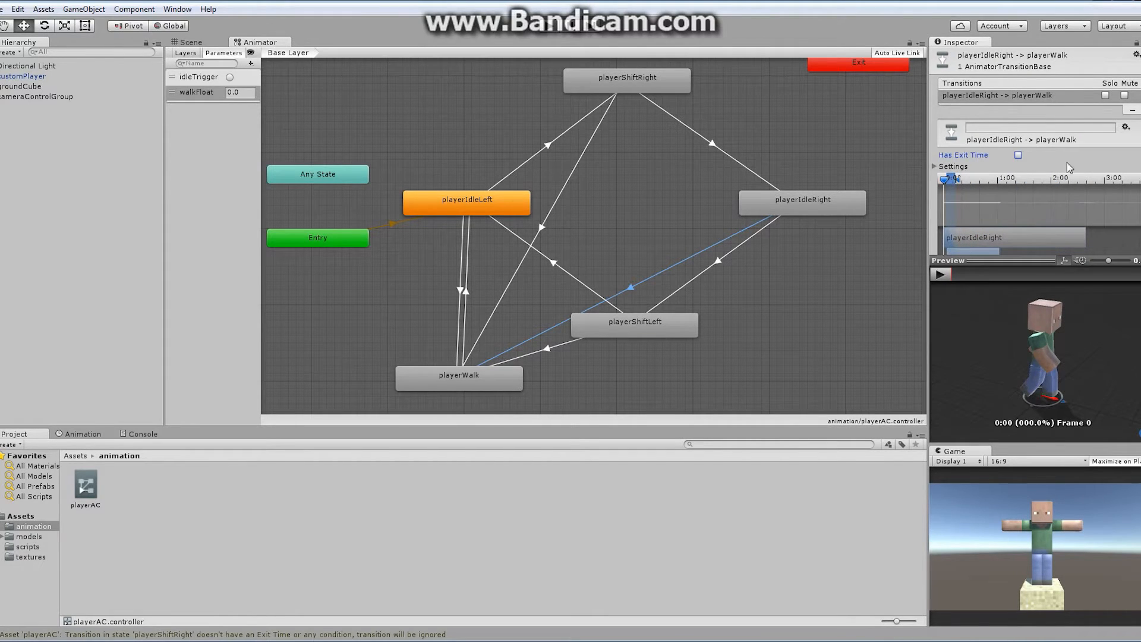
- Add the condition walkFloat Greater 0.1 to the playerIdleRight-to-playerWalk transition
drag(1140, 142, 1140, 208)
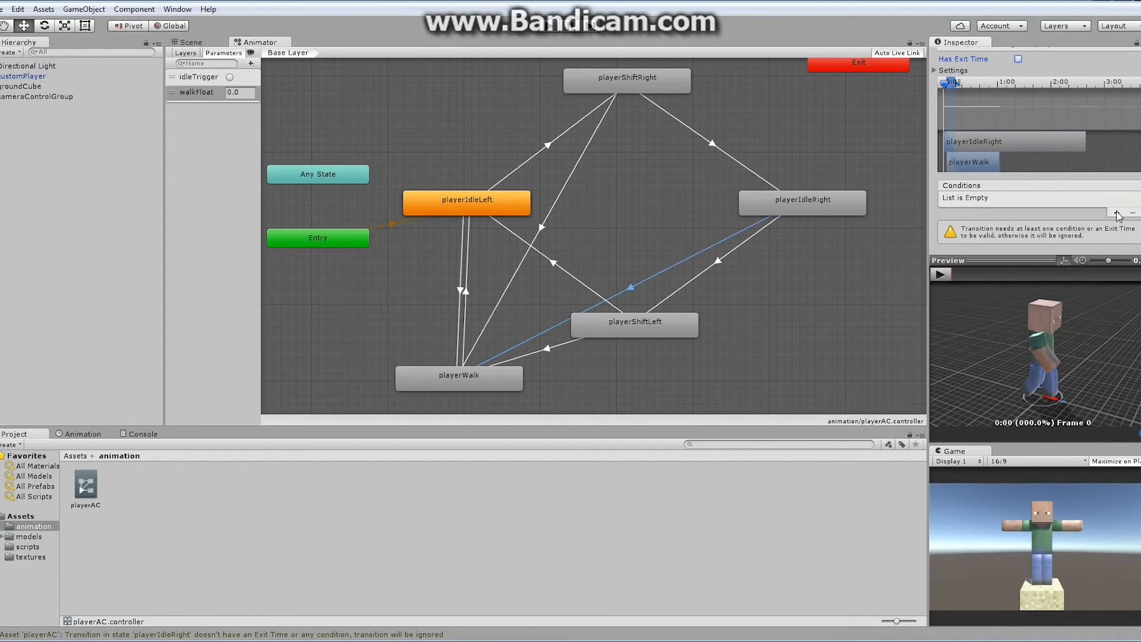
click(1116, 213)
click(1040, 228)
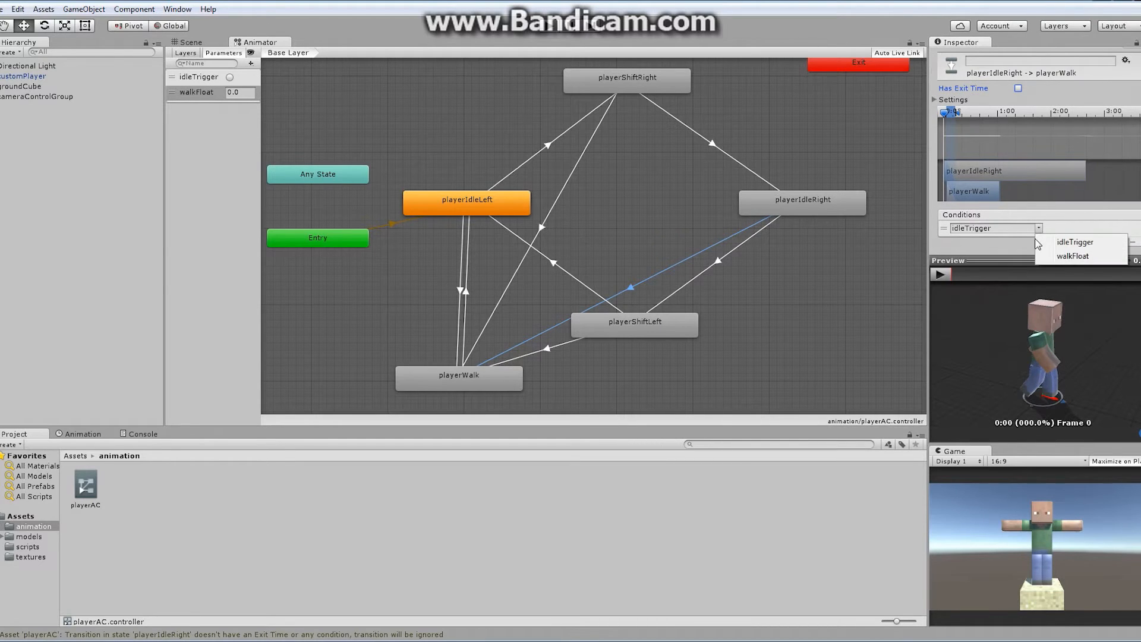
click(1068, 258)
click(1105, 228)
text(0.1)
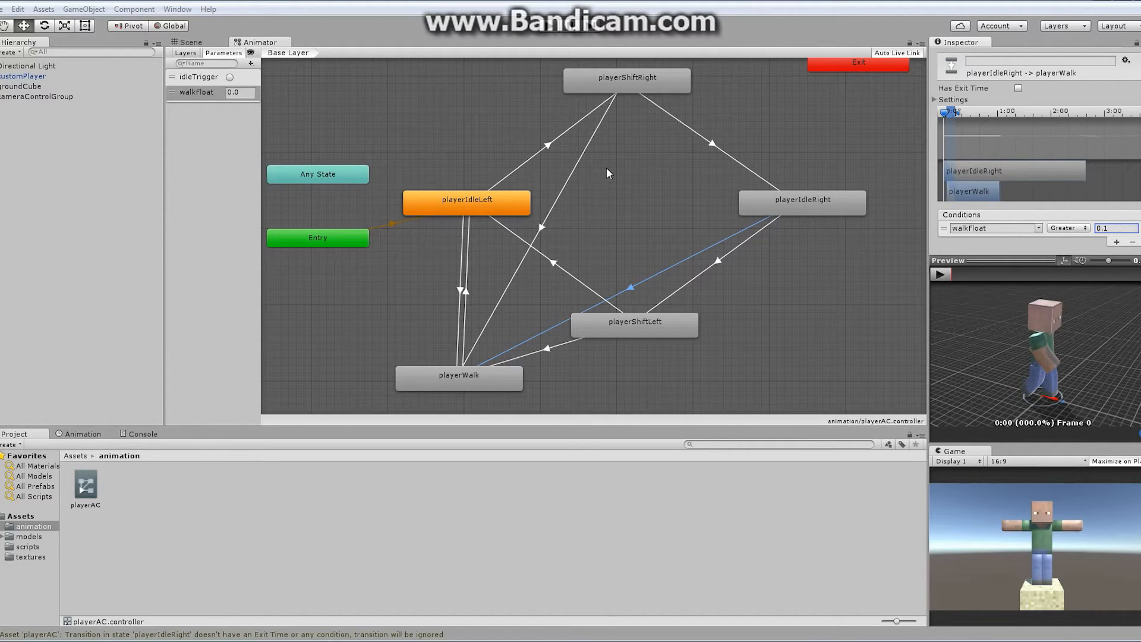
- Rearrange playerIdleLeft, playerShiftRight, playerIdleRight and playerShiftLeft into a compact diamond well above playerWalk
drag(522, 201, 514, 164)
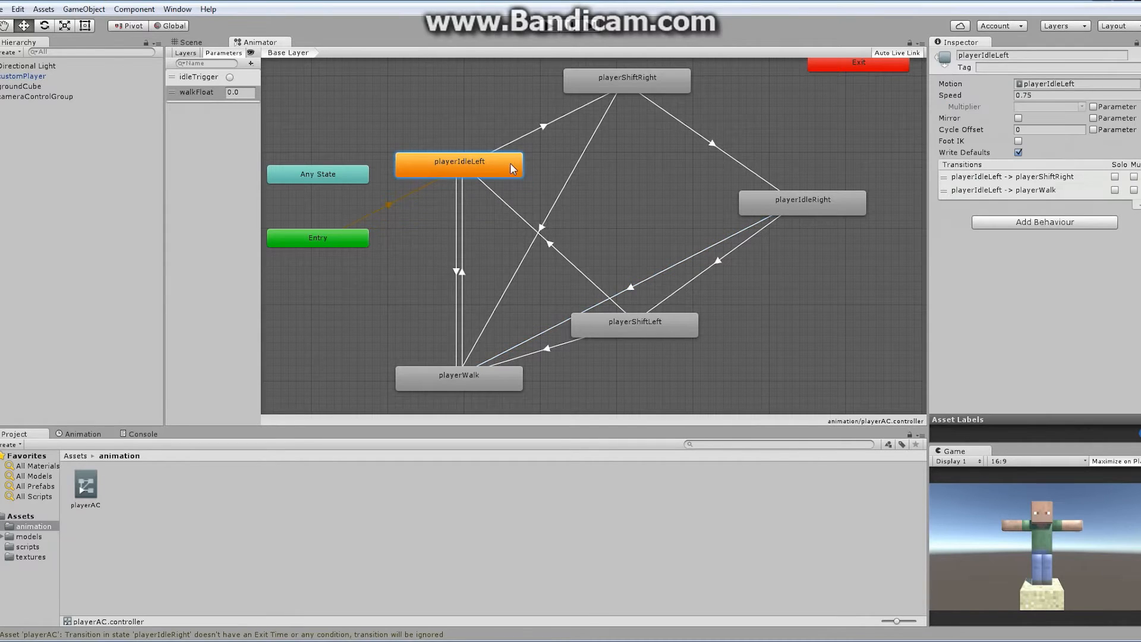
drag(640, 85, 618, 101)
drag(789, 207, 697, 168)
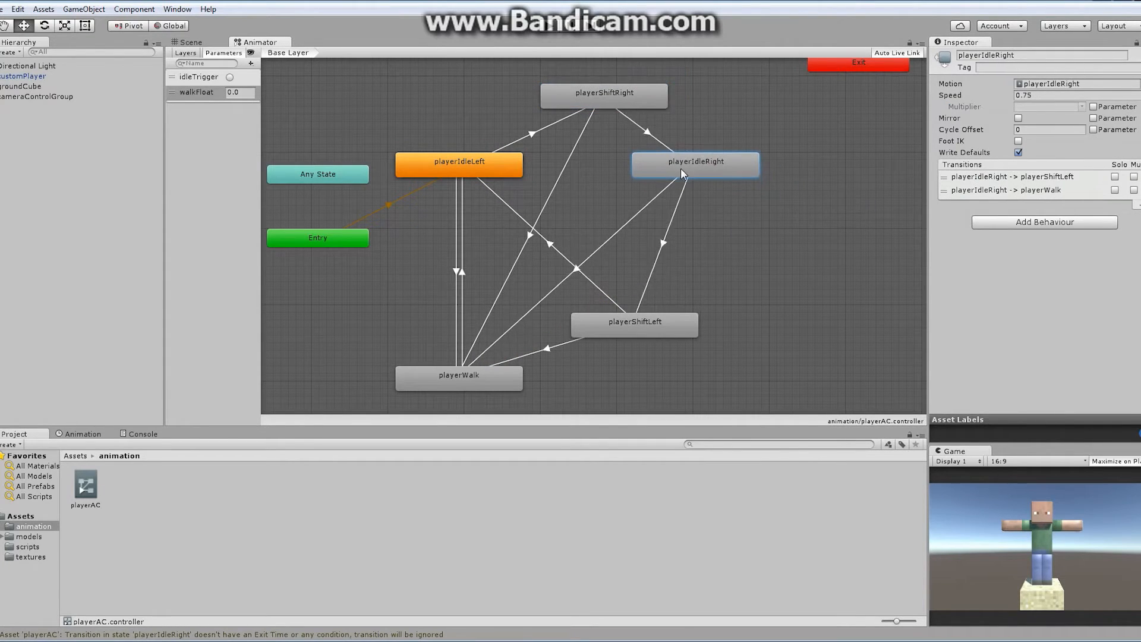
drag(684, 329, 633, 244)
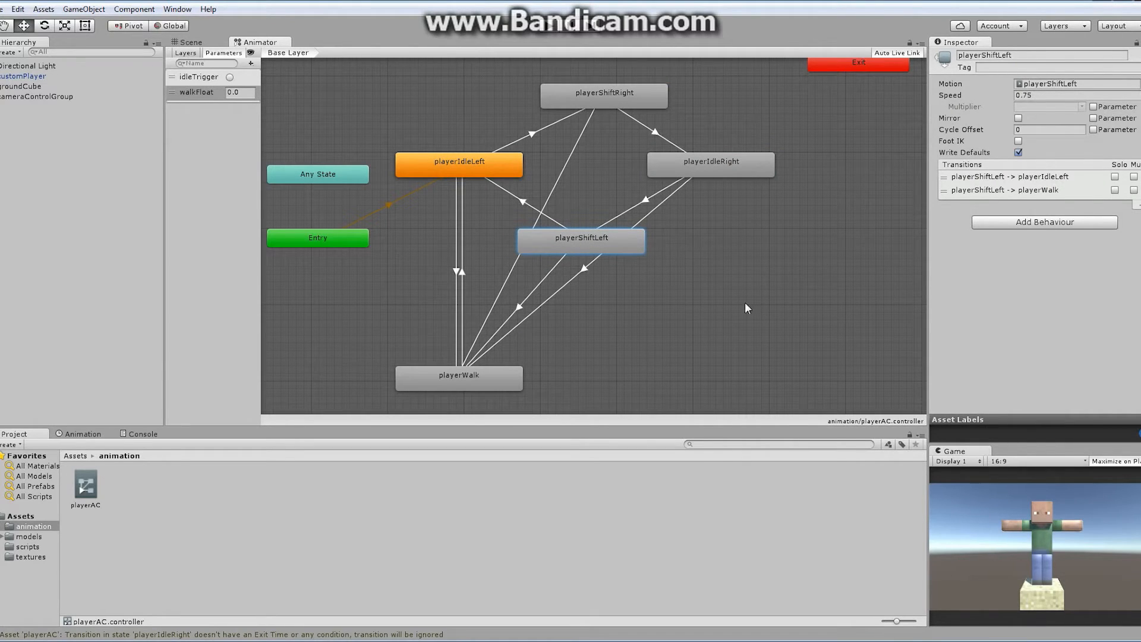
- Create a sub-state machine in the empty graph area beside the idle states and name it idleSubState
right_click(753, 267)
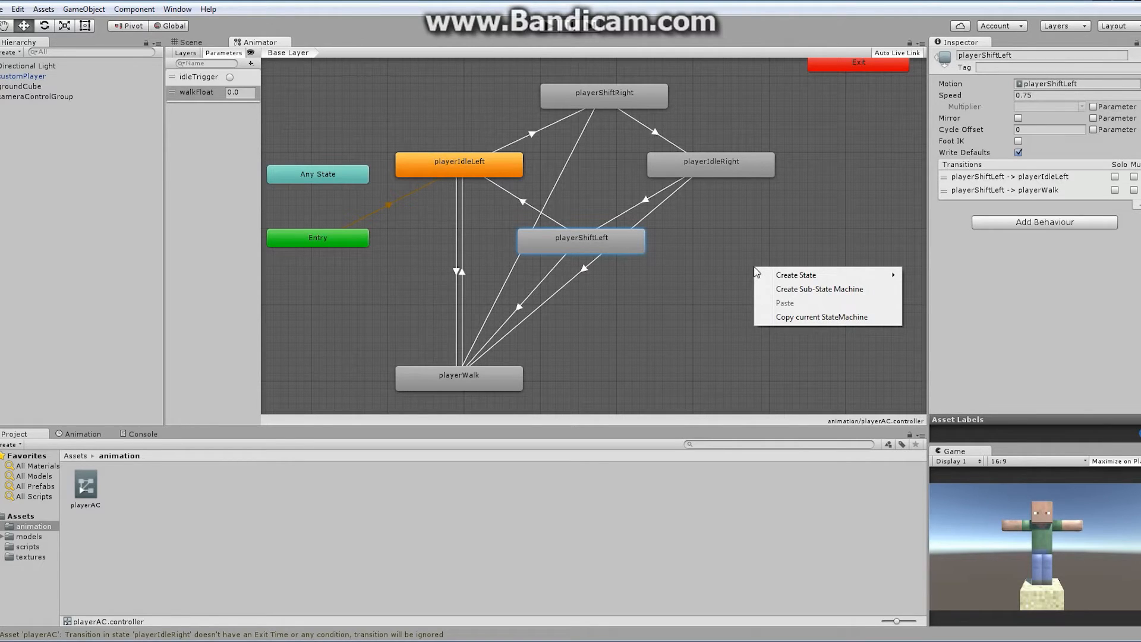
mouse_move(801, 275)
click(820, 289)
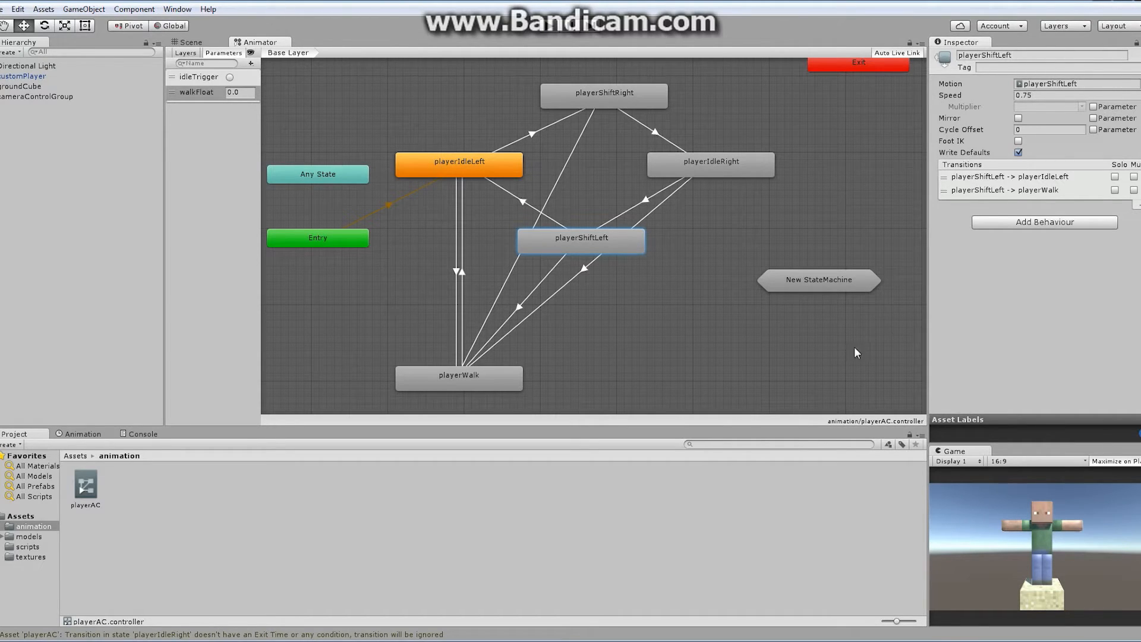
click(820, 280)
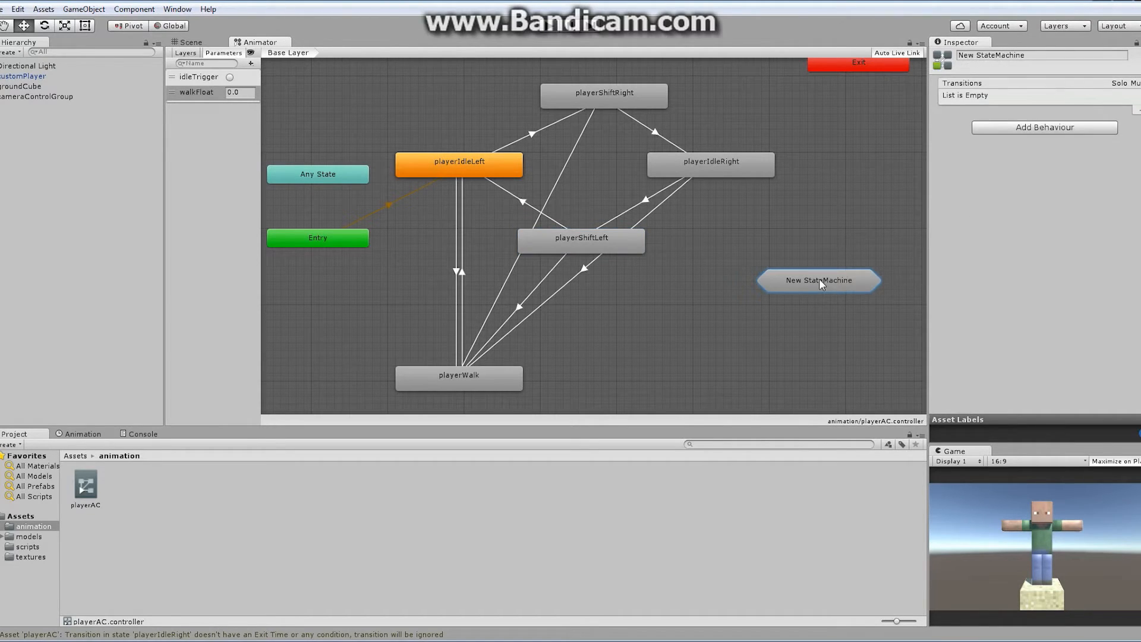
click(1029, 55)
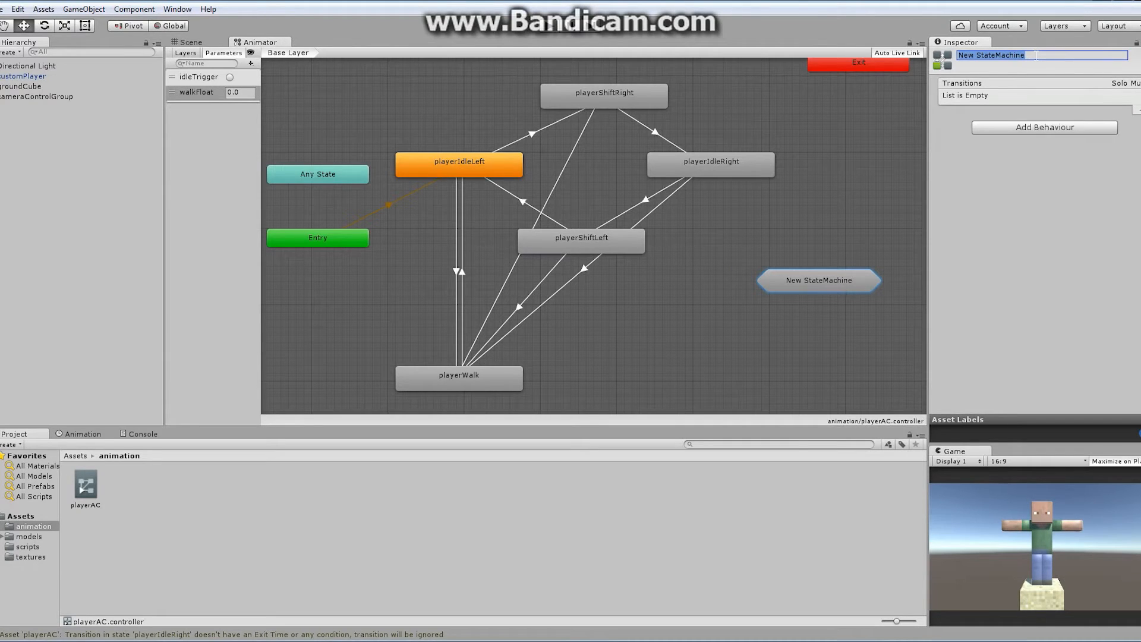
text(idleSubState)
key(Return)
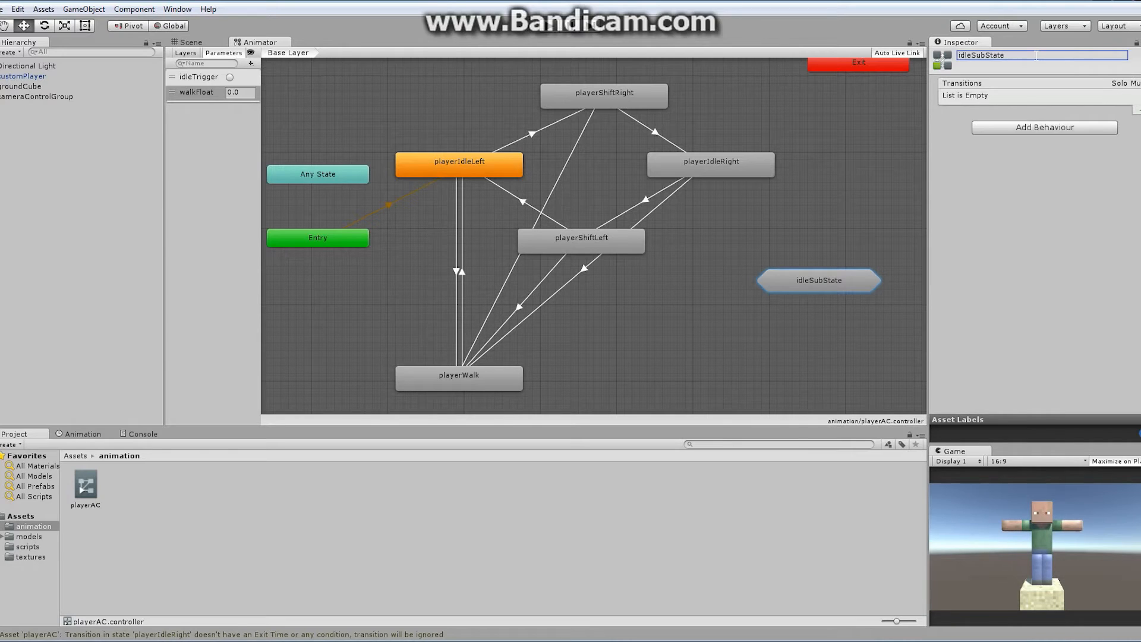
- Move the four idle and shift states into idleSubState, and place it beside Entry with playerWalk aligned directly below
drag(448, 79, 757, 239)
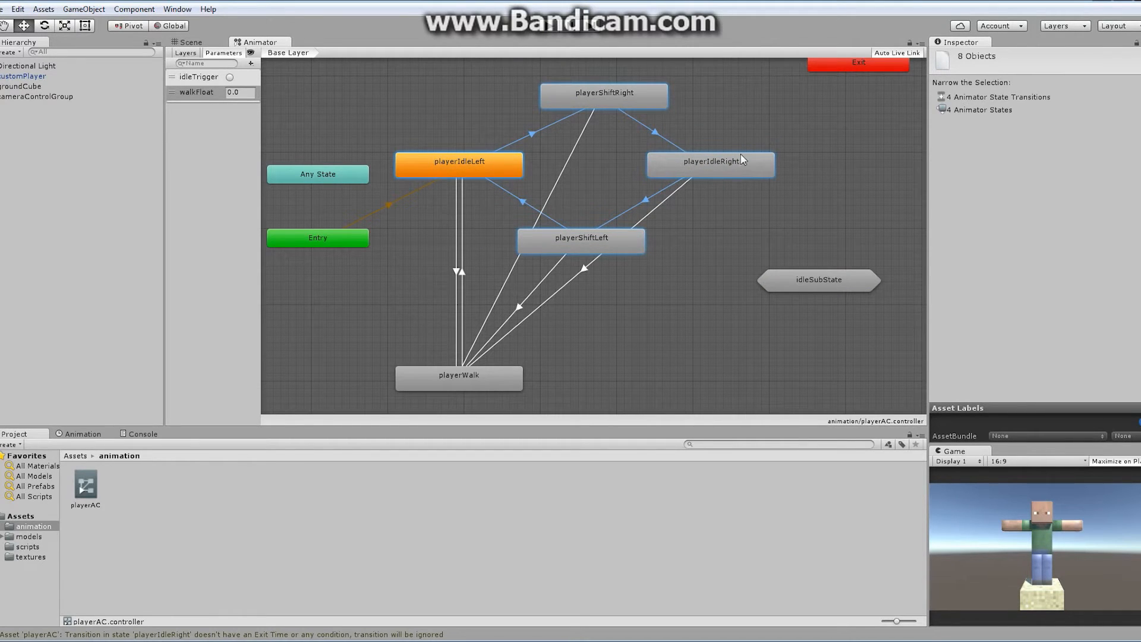
drag(739, 172, 805, 275)
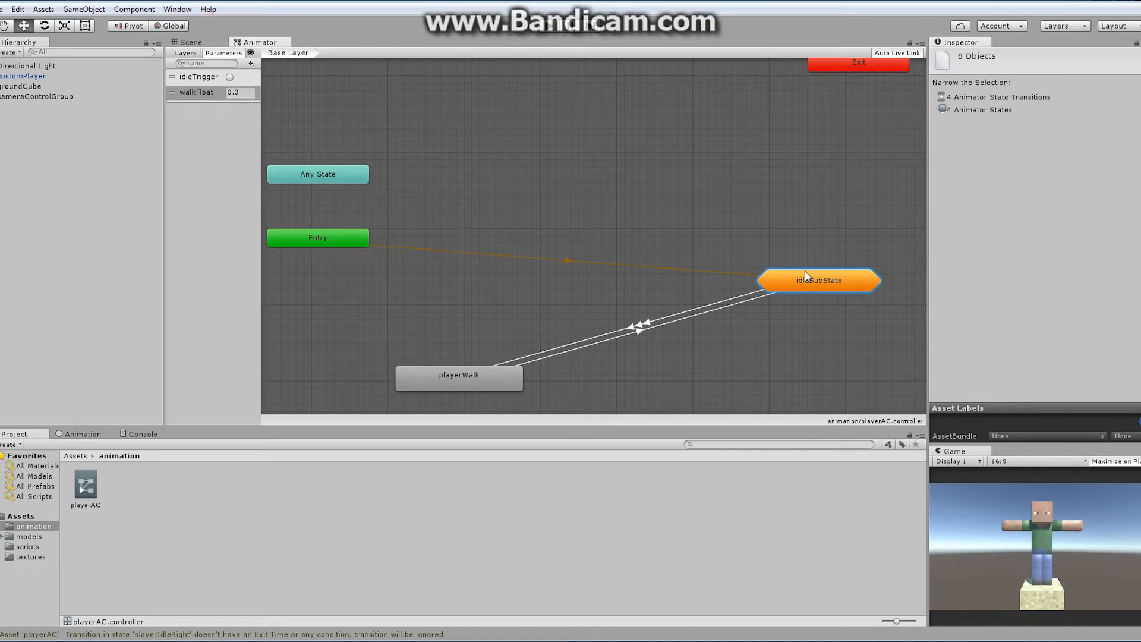
drag(839, 286, 486, 244)
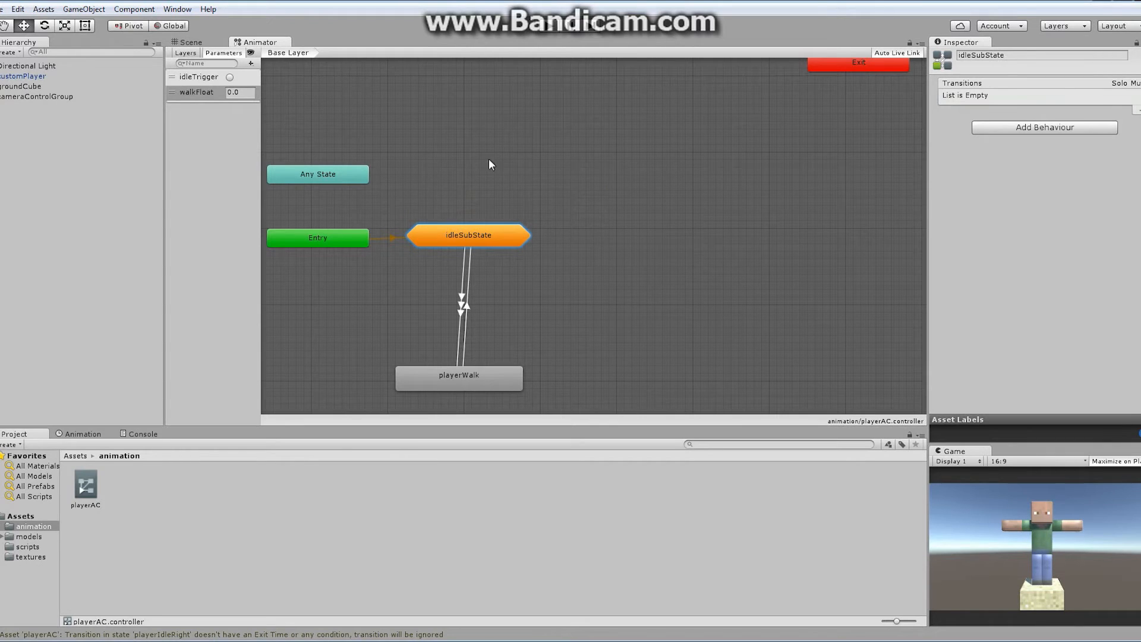
drag(505, 381, 513, 343)
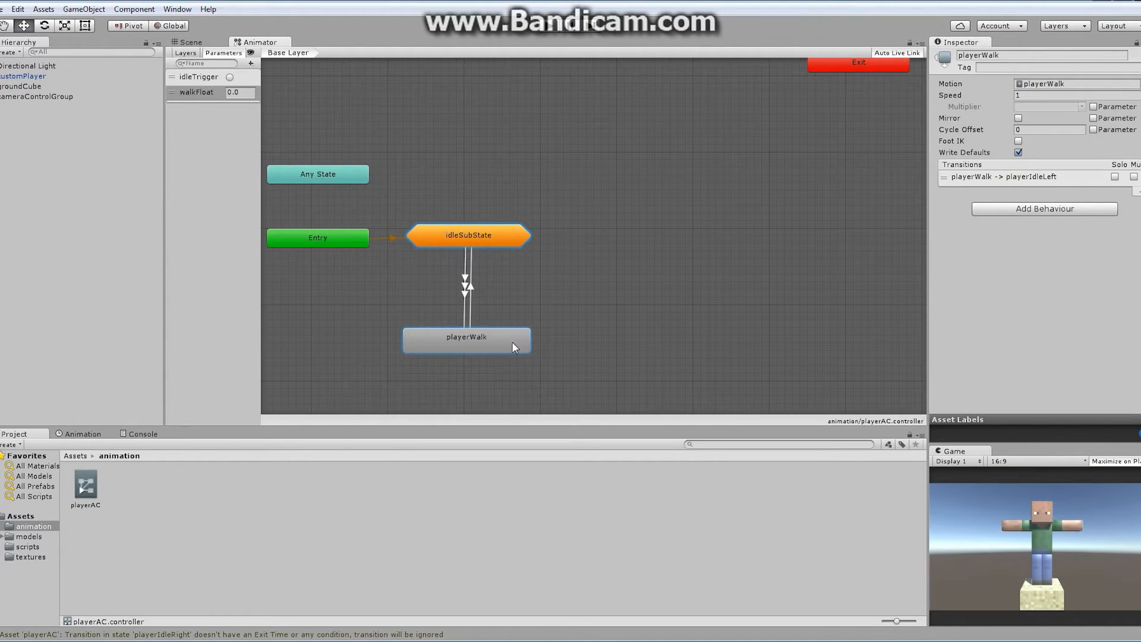
- Examine the conditions of the playerWalk-to-playerIdleLeft transition and the transitions leading from idleSubState to playerWalk
click(470, 287)
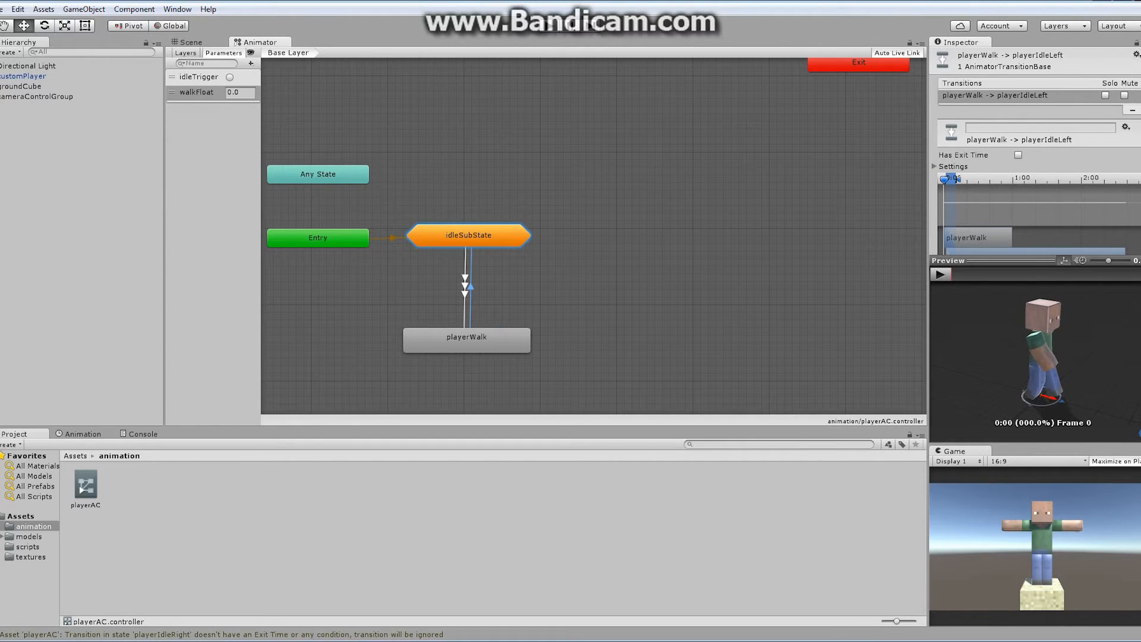
scroll(1068, 181, down, 2)
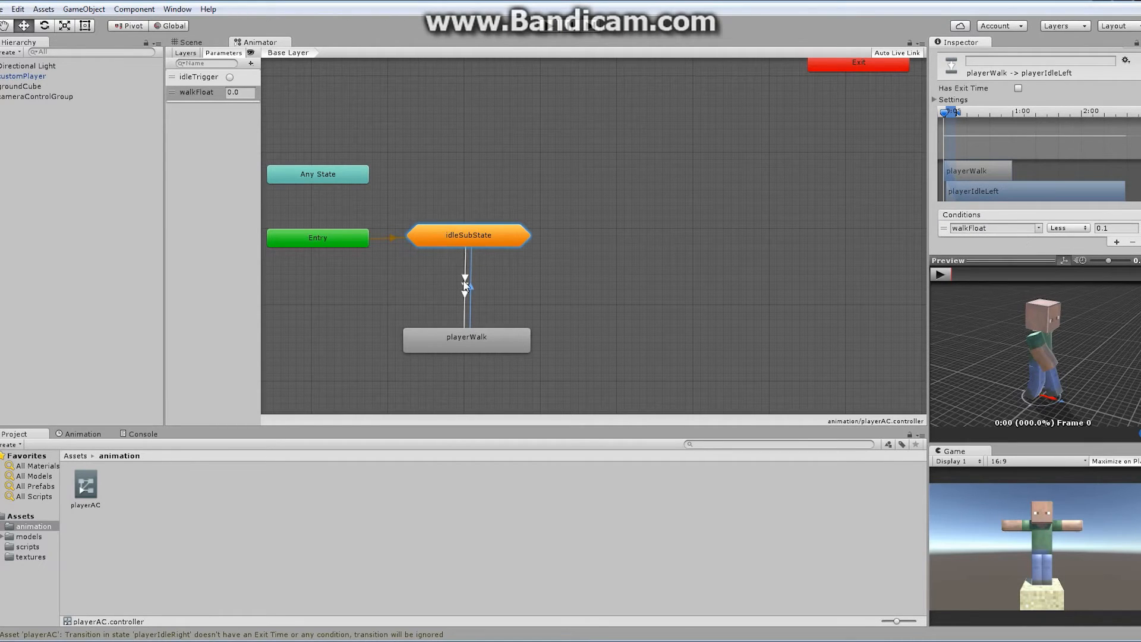
click(463, 278)
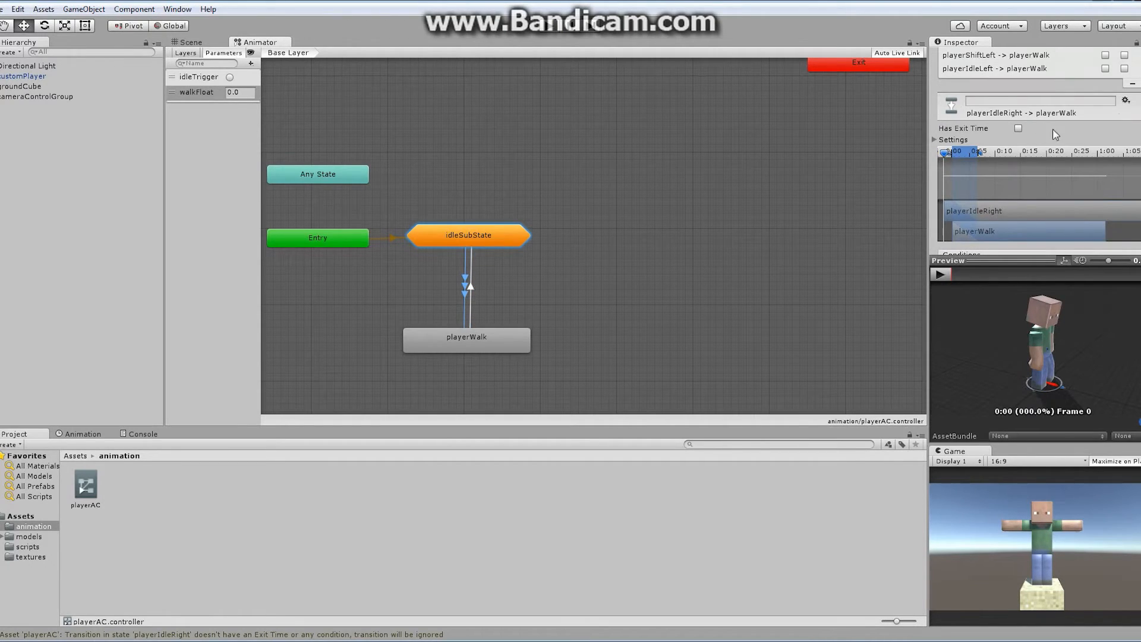
scroll(1031, 119, up, 3)
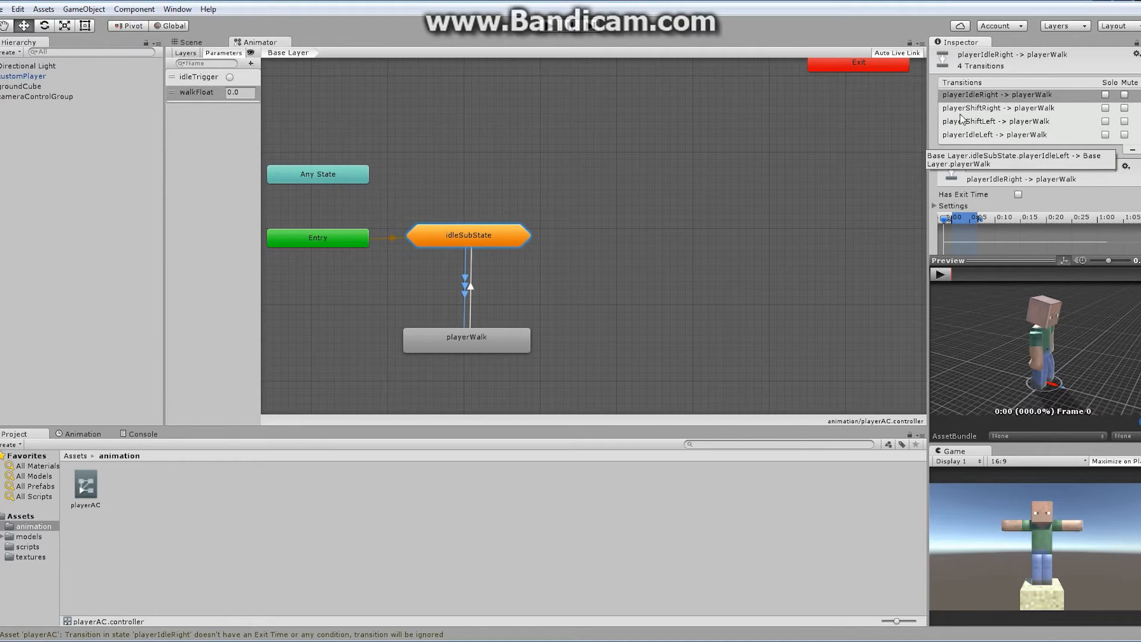
click(1031, 111)
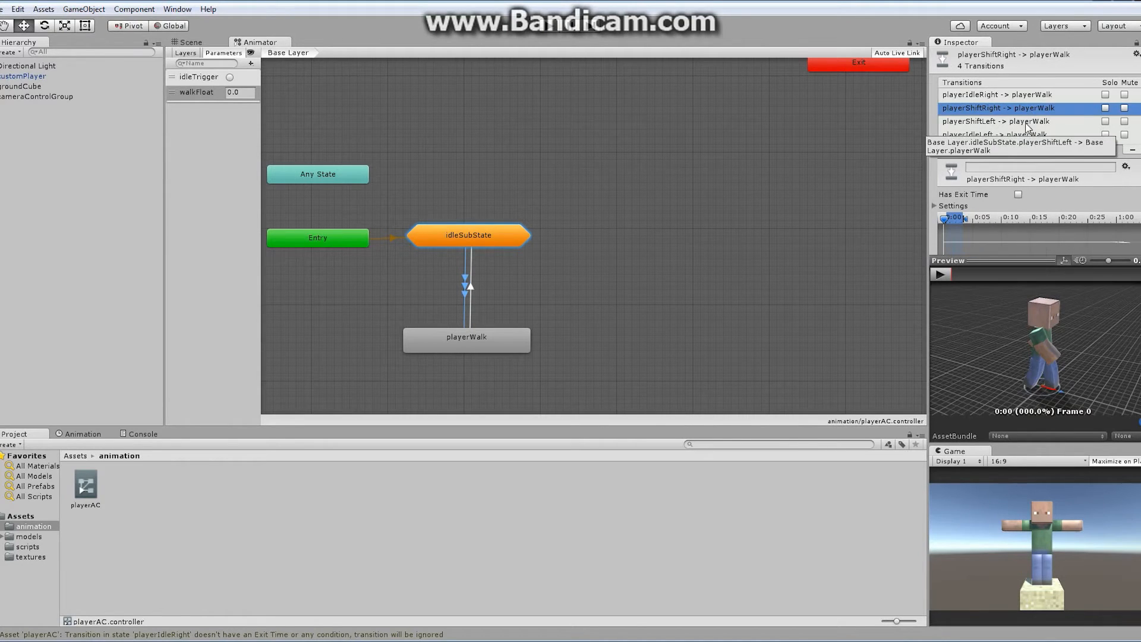
click(1030, 121)
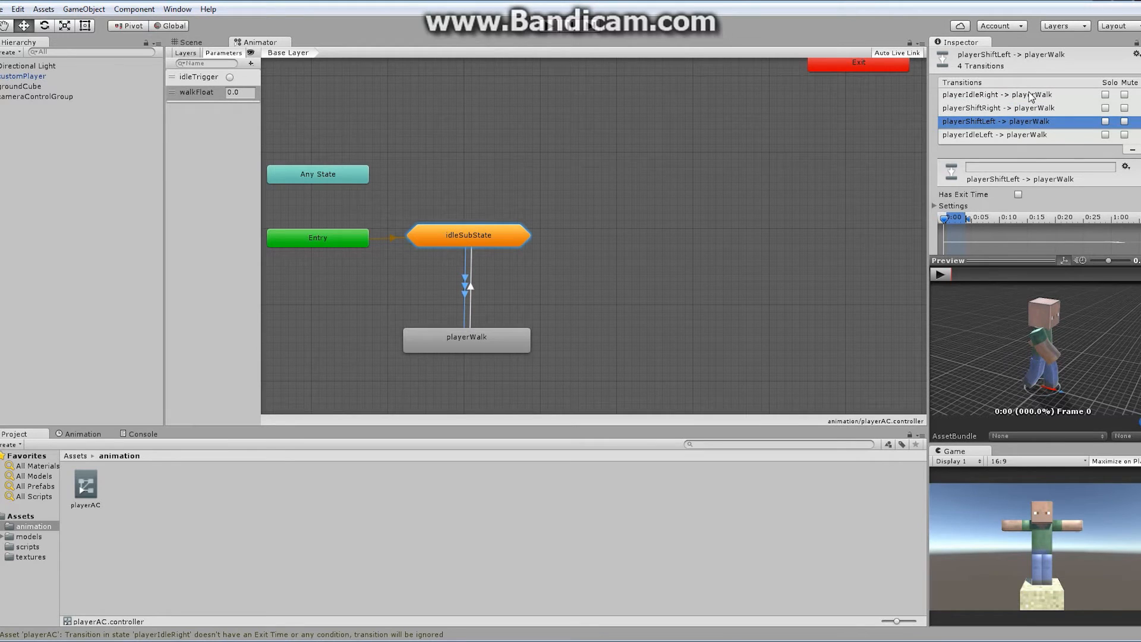
click(1034, 136)
scroll(1124, 119, down, 4)
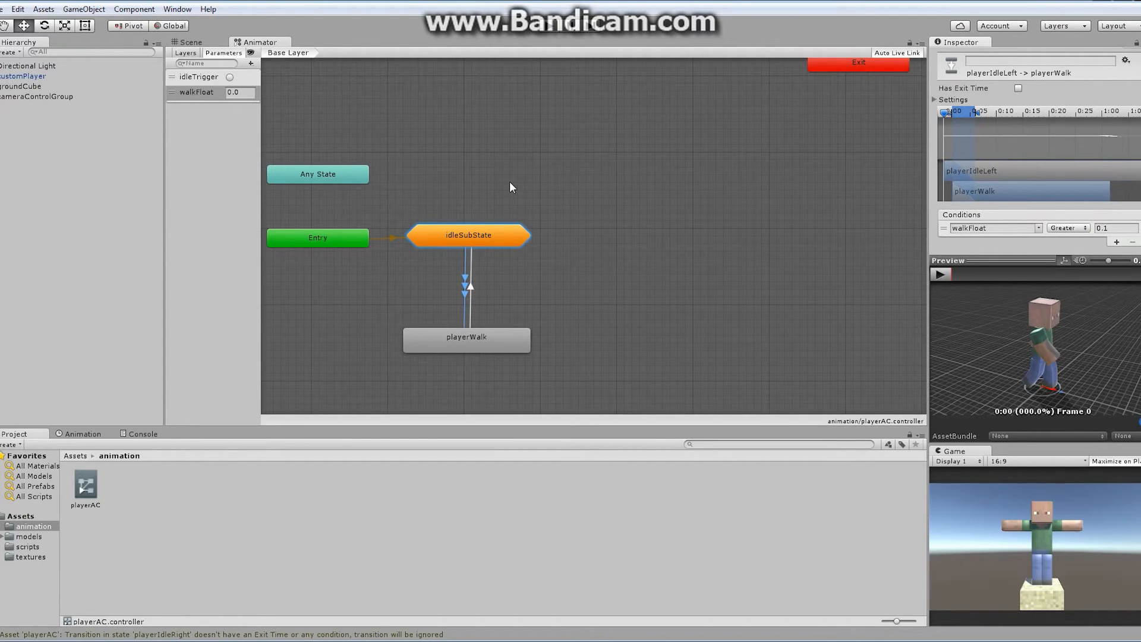
- Open idleSubState and spread the stacked playerIdleLeft, playerIdleRight, playerShiftLeft and playerShiftRight states apart so each is separate
double_click(505, 235)
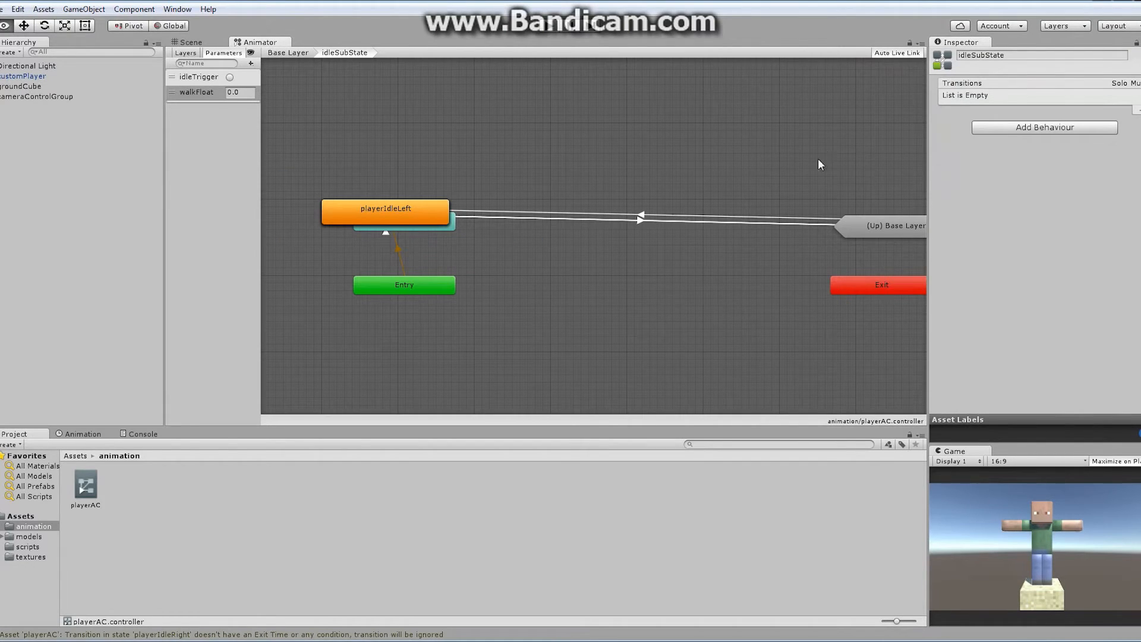
alt+drag(817, 162, 735, 188)
drag(360, 202, 564, 154)
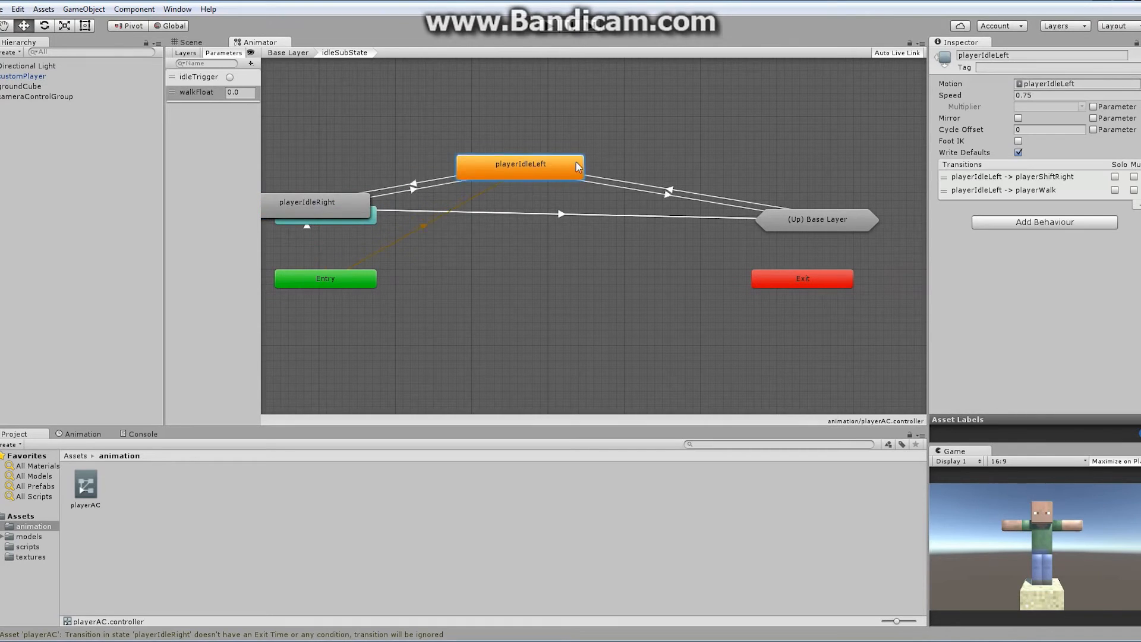
drag(336, 212, 626, 366)
drag(319, 205, 603, 241)
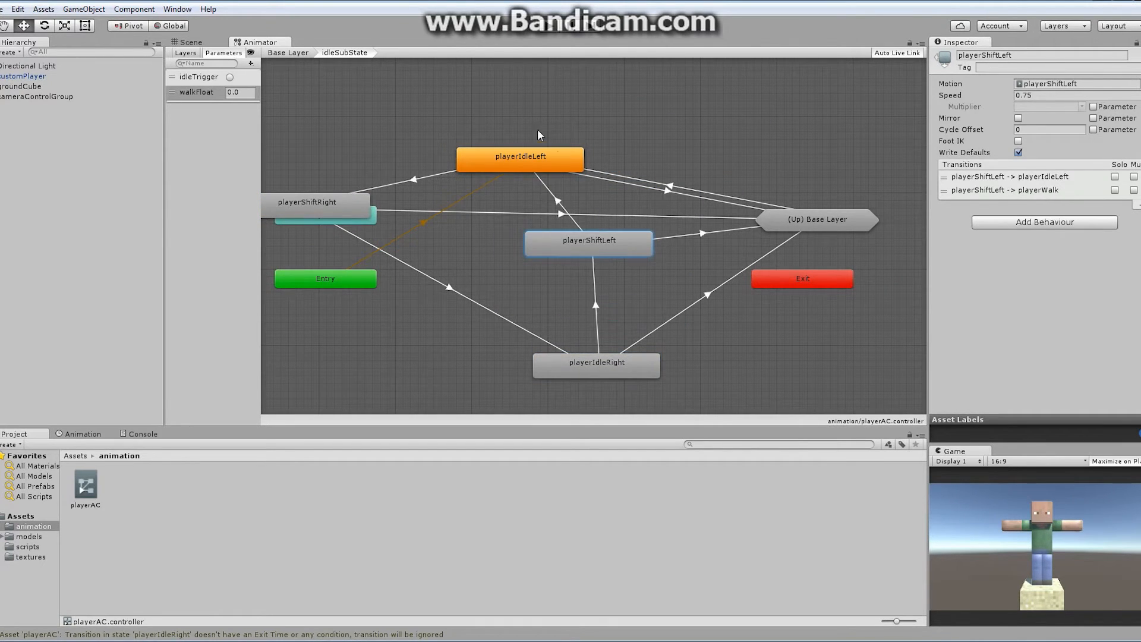
drag(537, 166, 607, 116)
drag(353, 205, 724, 199)
drag(592, 241, 542, 234)
- Place (Up) Base Layer above Any State and Exit below Entry, and move both shift states farther away from that column
drag(790, 219, 283, 132)
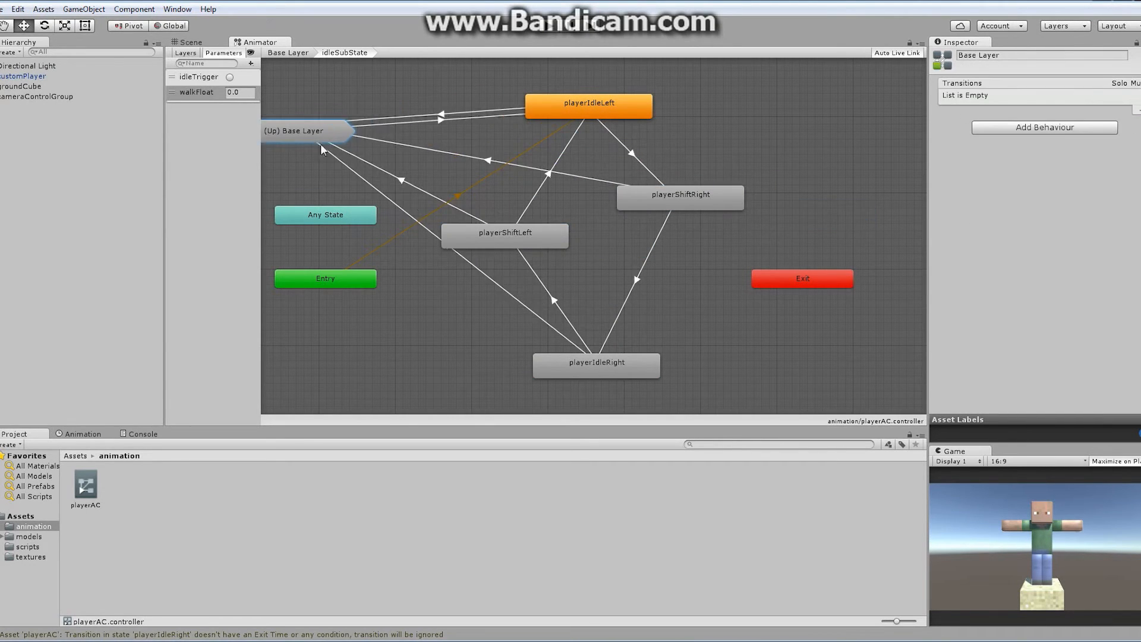
drag(690, 201, 817, 205)
drag(553, 235, 675, 250)
drag(816, 294, 338, 378)
drag(827, 210, 872, 237)
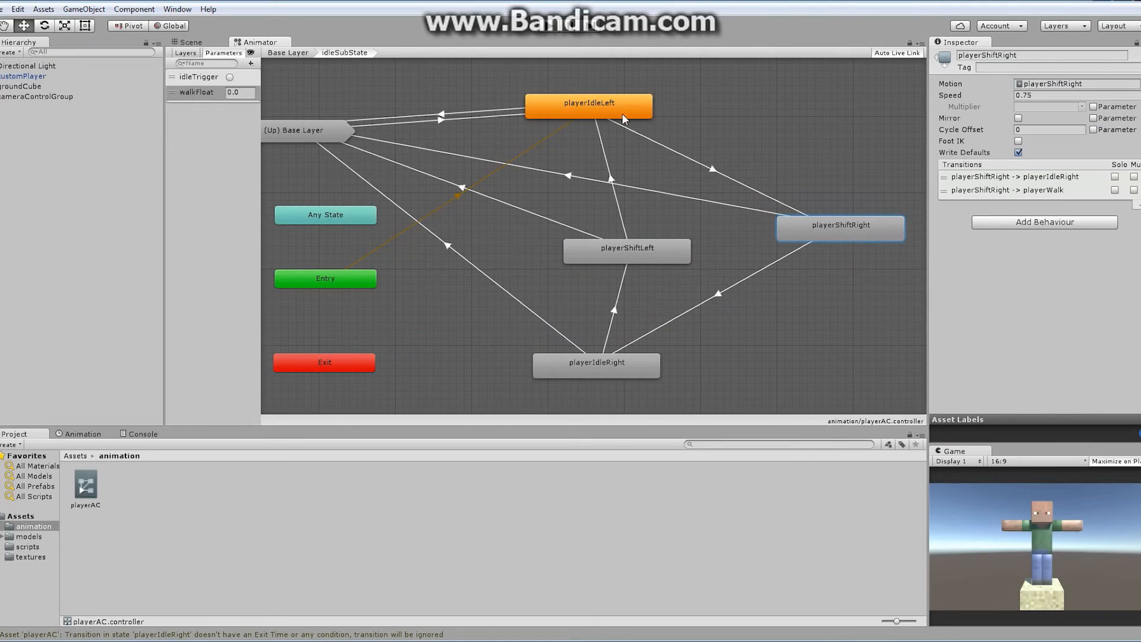
- Arrange the idle and shift states in a diamond, with (Up) Base Layer beside playerShiftLeft and Entry level with playerIdleLeft
drag(622, 113, 790, 121)
drag(664, 244, 704, 242)
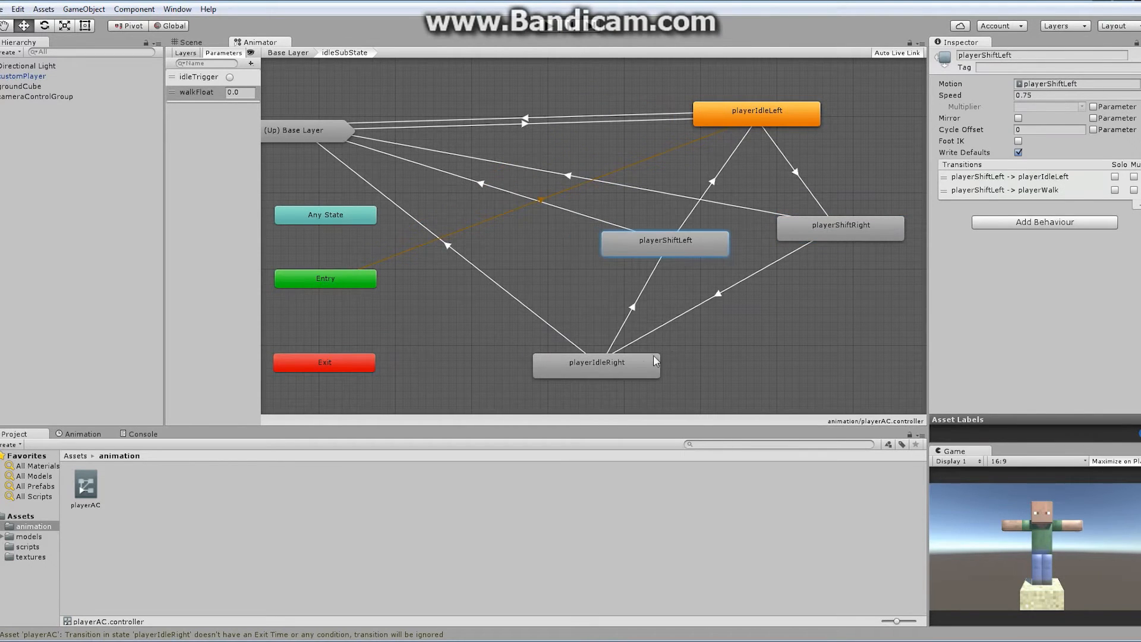
drag(654, 355, 809, 334)
drag(335, 137, 494, 259)
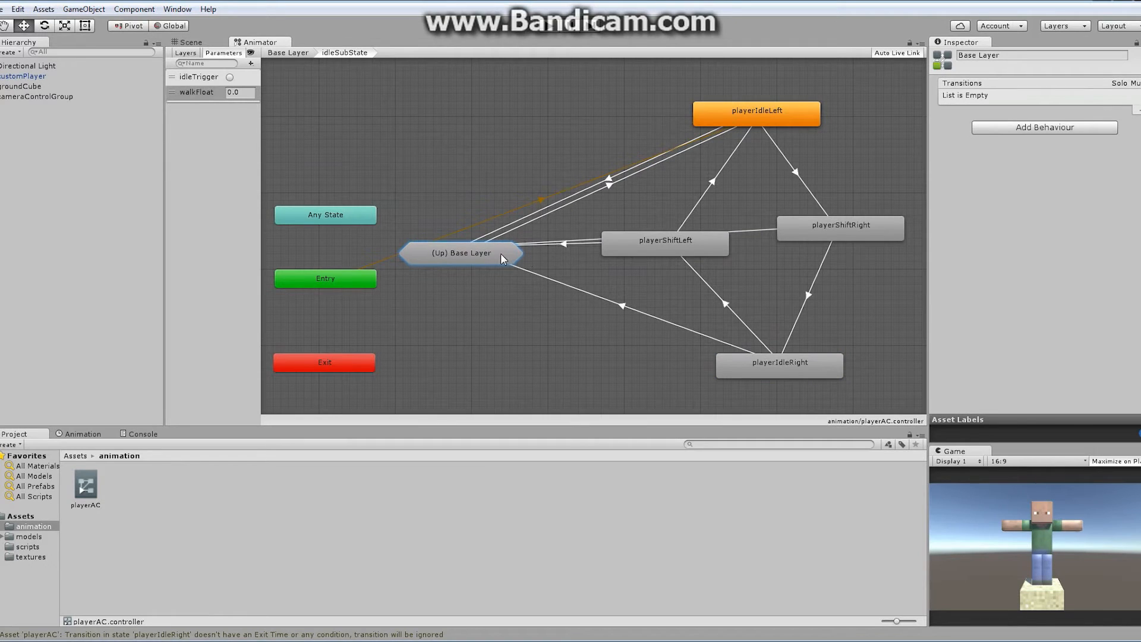
drag(670, 254, 669, 277)
drag(851, 238, 863, 213)
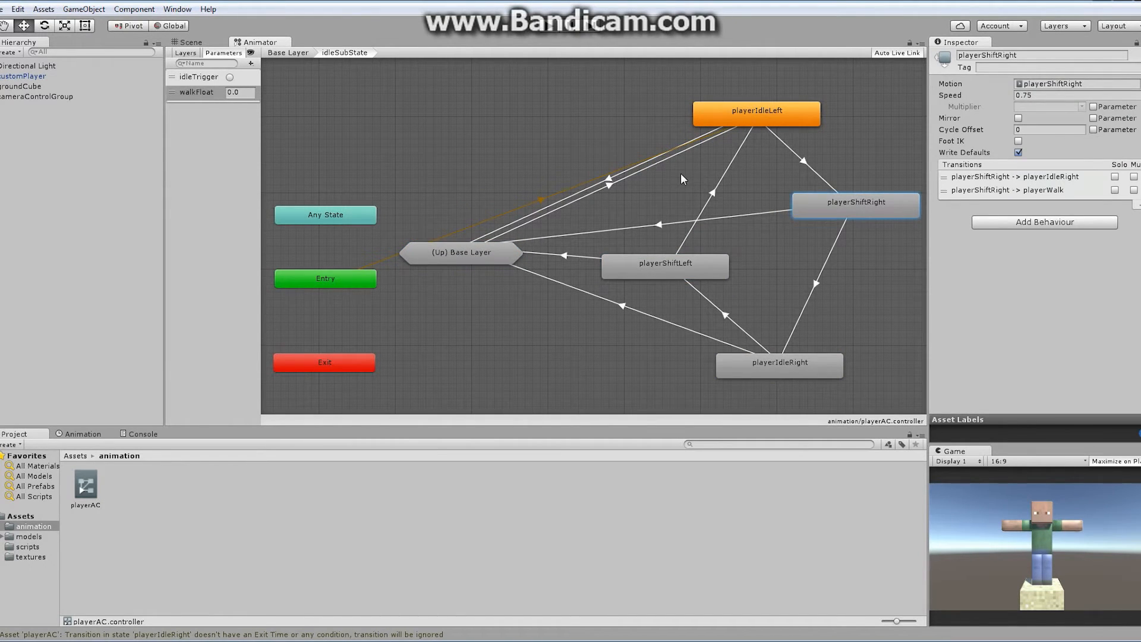
drag(337, 278, 374, 122)
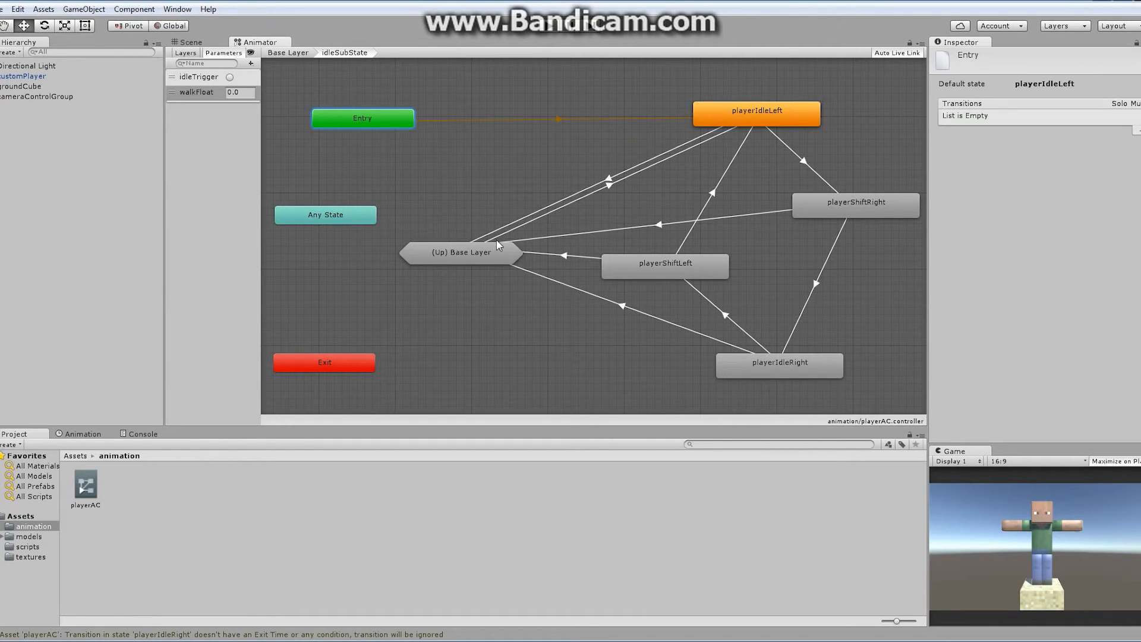
- Examine the conditions of the transitions between playerWalk and playerIdleLeft and of the playerShiftRight-to-playerWalk transition
click(610, 185)
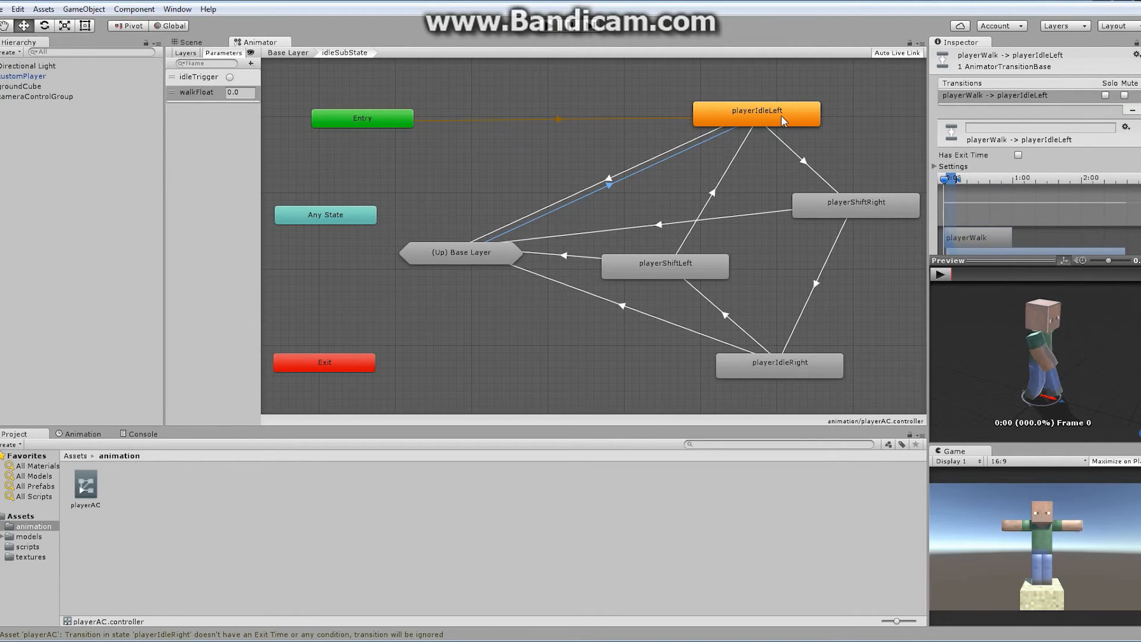
scroll(1137, 160, down, 2)
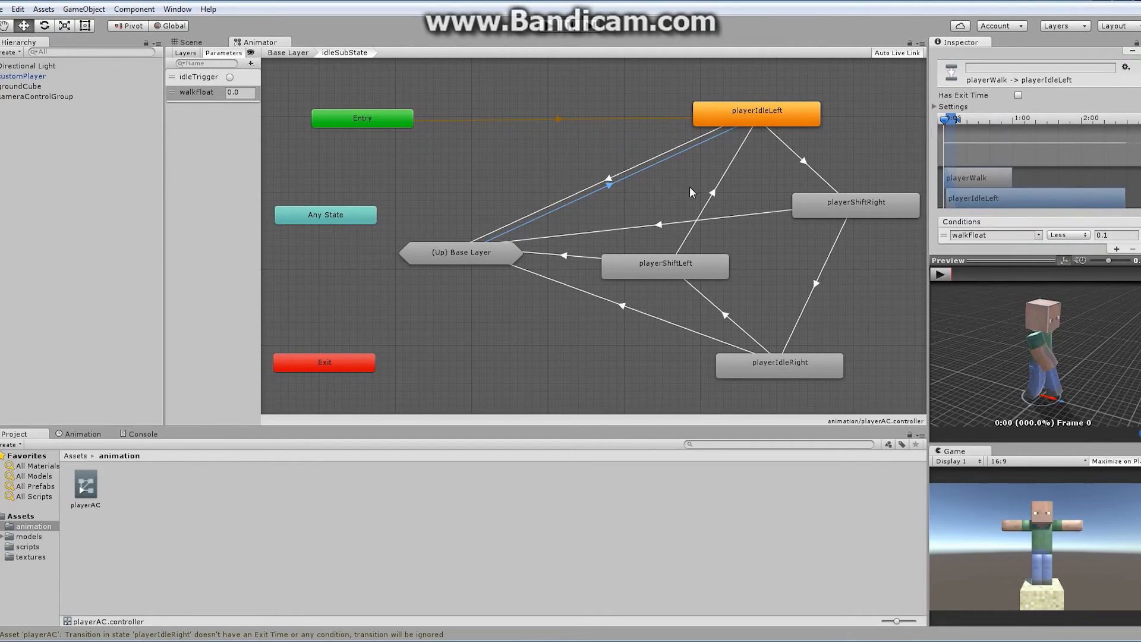
click(642, 164)
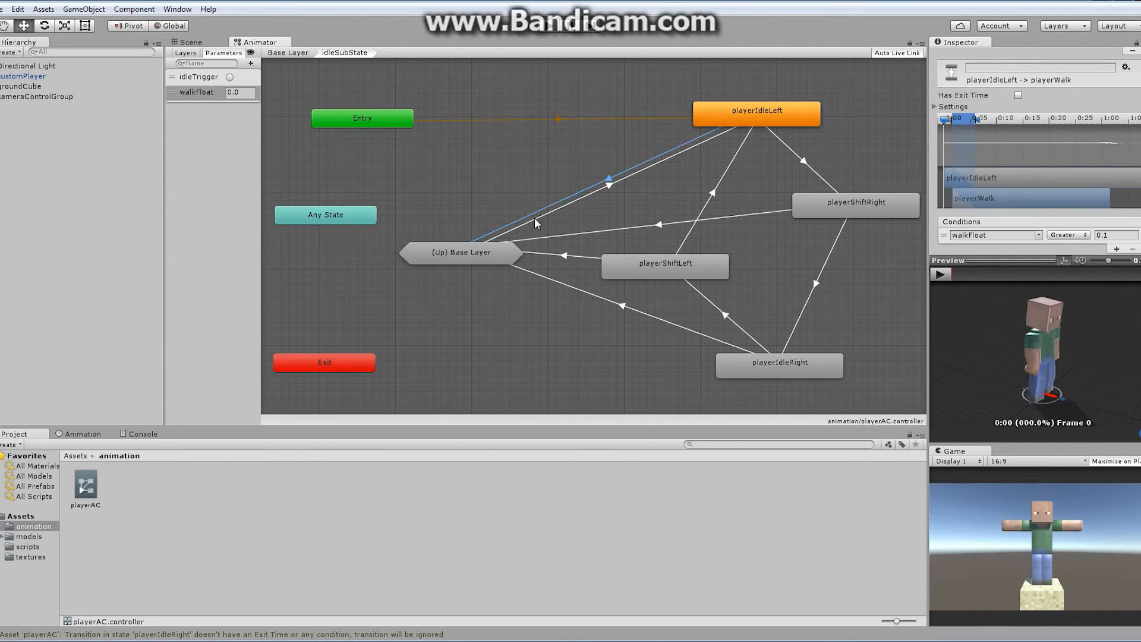
click(660, 227)
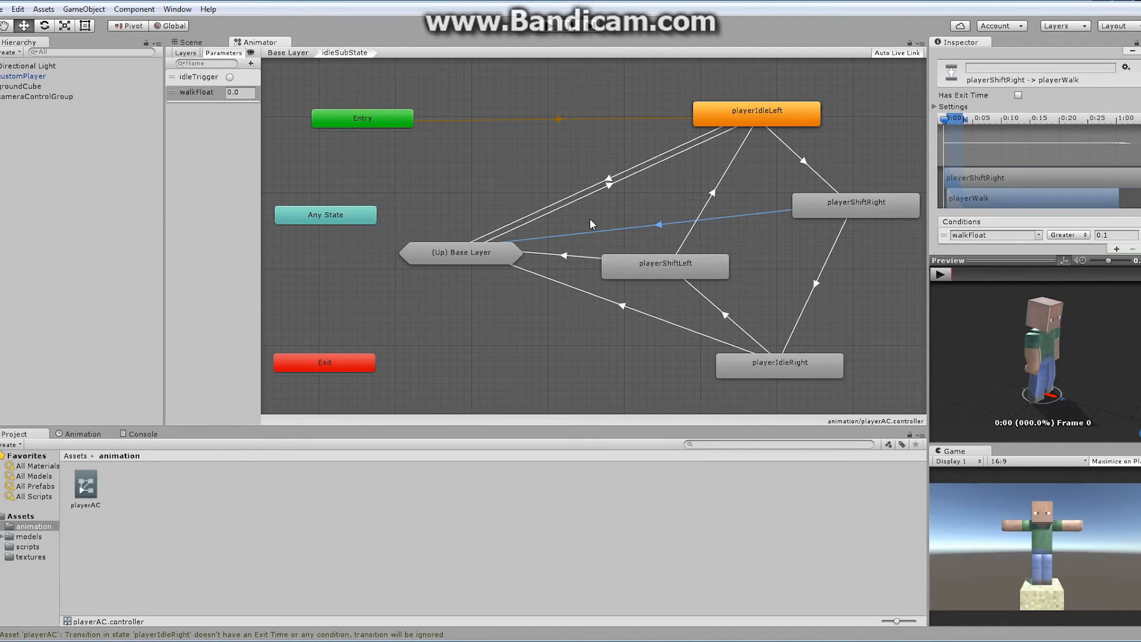
- Widen the diamond of idle and shift states, move (Up) Base Layer farther from it, and place Exit below (Up) Base Layer
drag(488, 258, 446, 271)
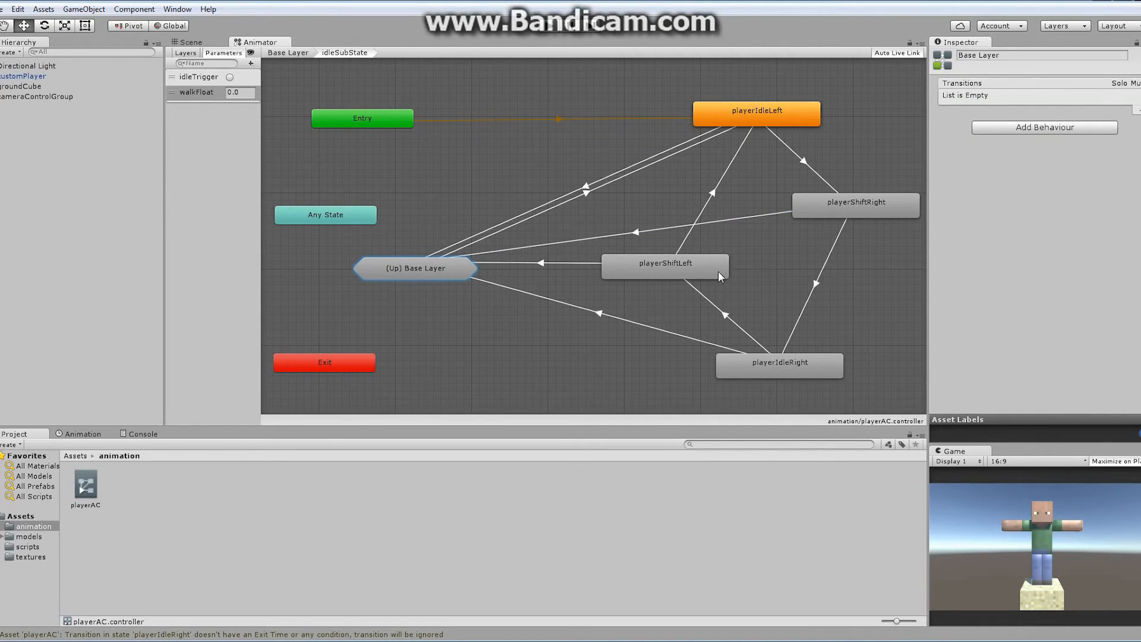
drag(718, 271, 687, 271)
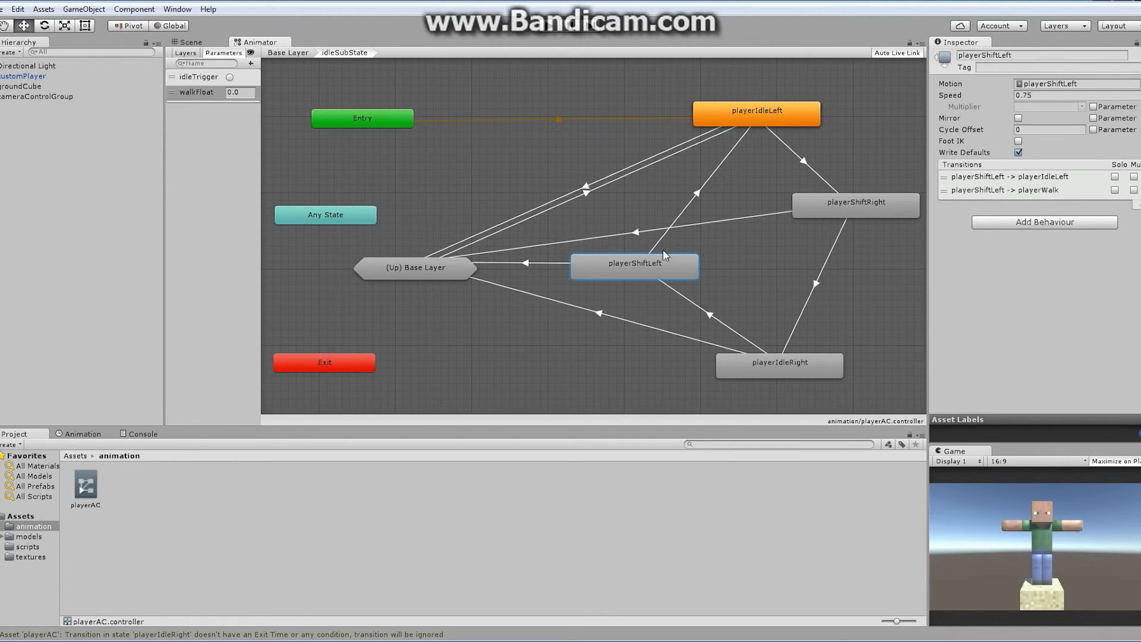
drag(350, 366, 775, 259)
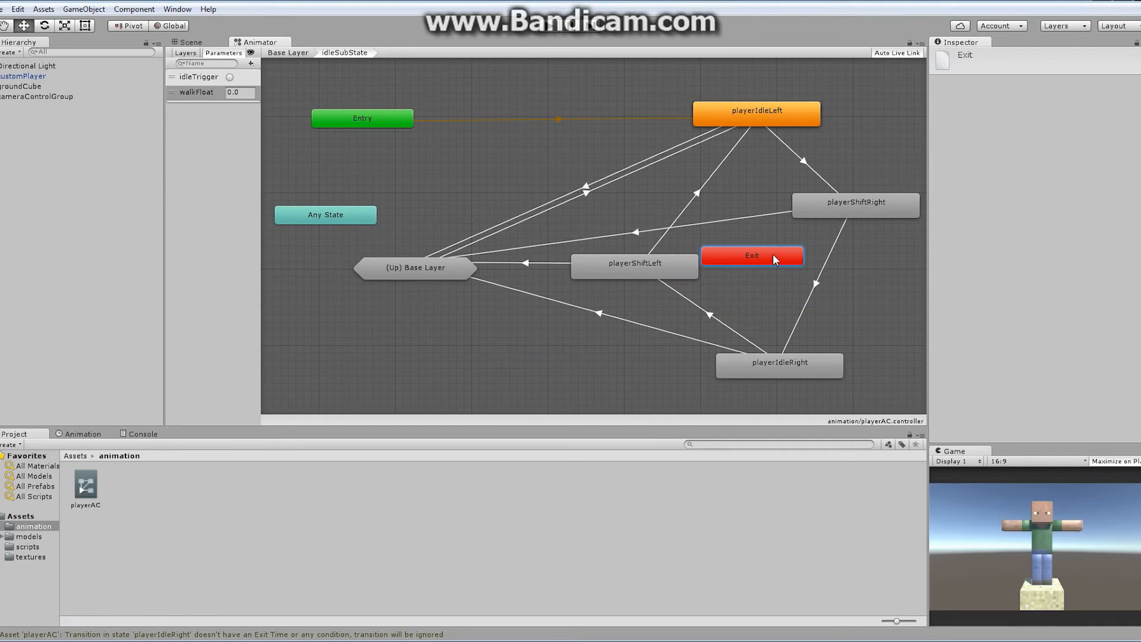
drag(638, 264, 614, 263)
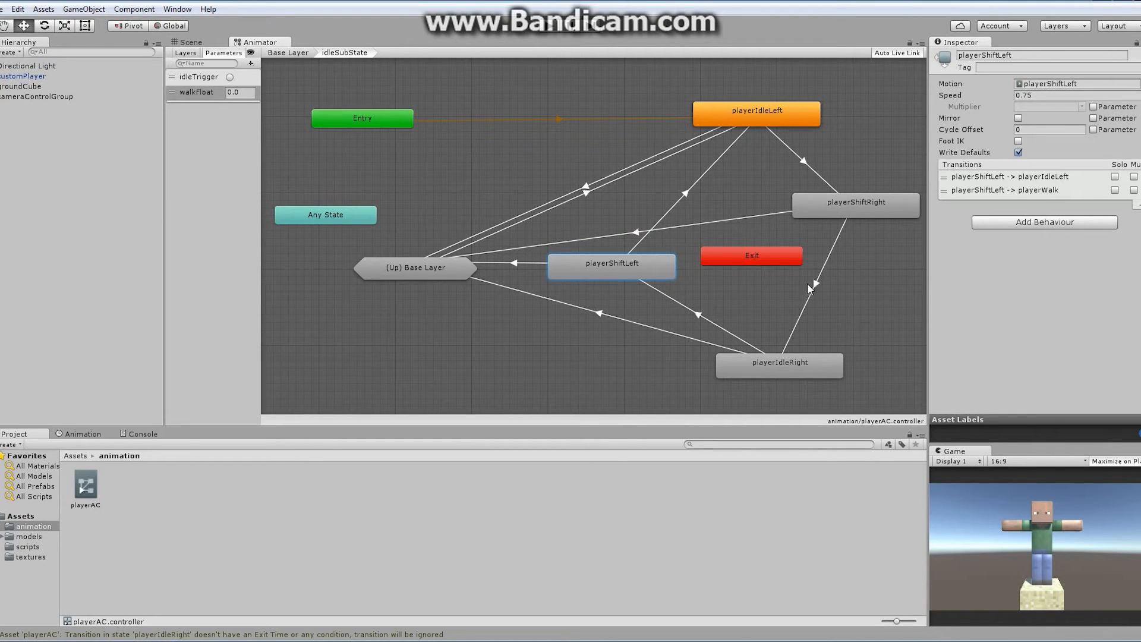
drag(769, 255, 403, 350)
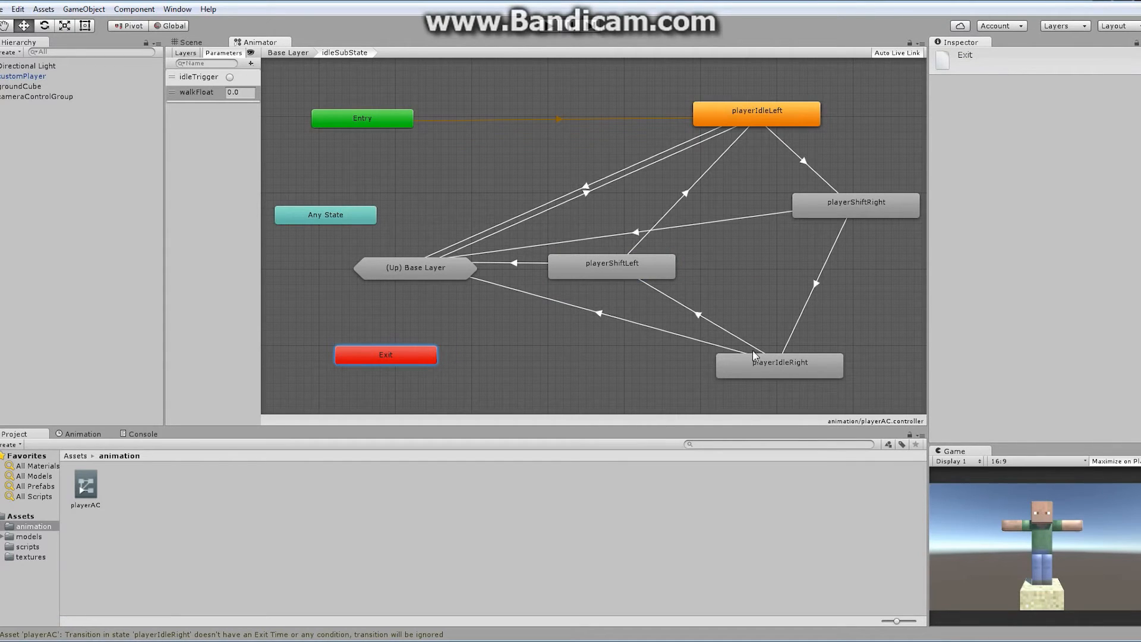
drag(764, 364, 708, 381)
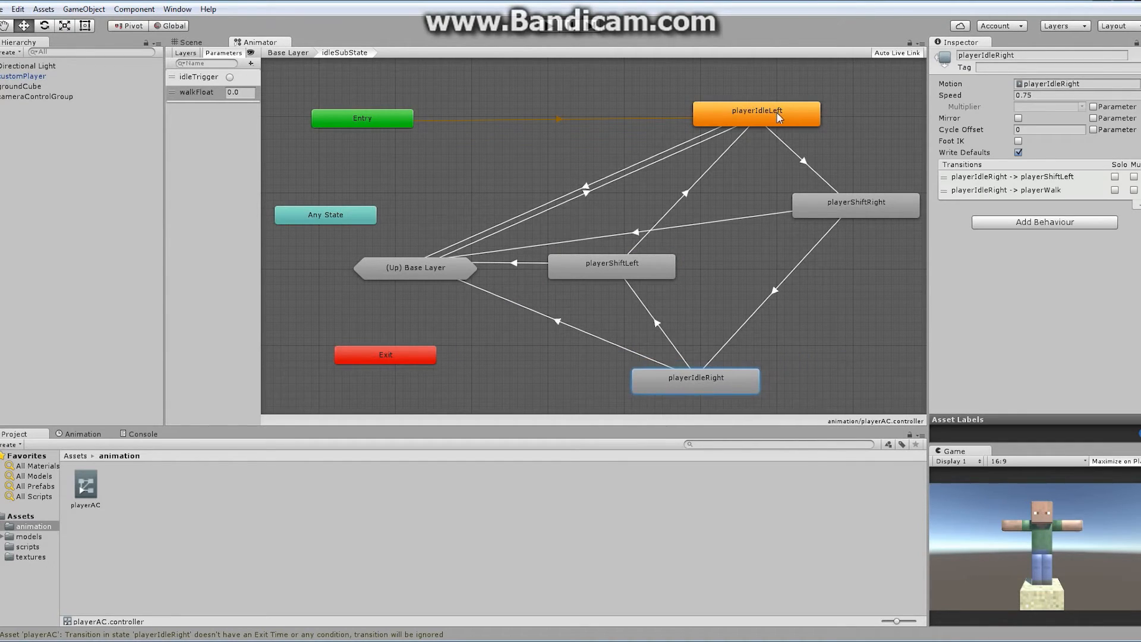
drag(776, 112, 801, 114)
drag(863, 206, 862, 214)
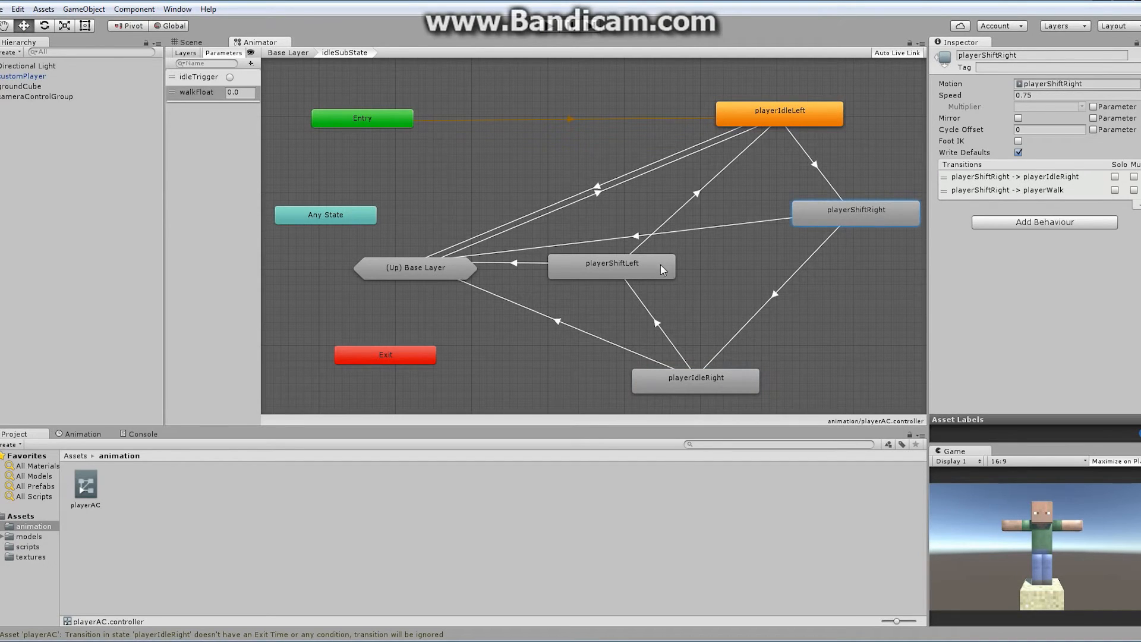
drag(661, 265, 668, 288)
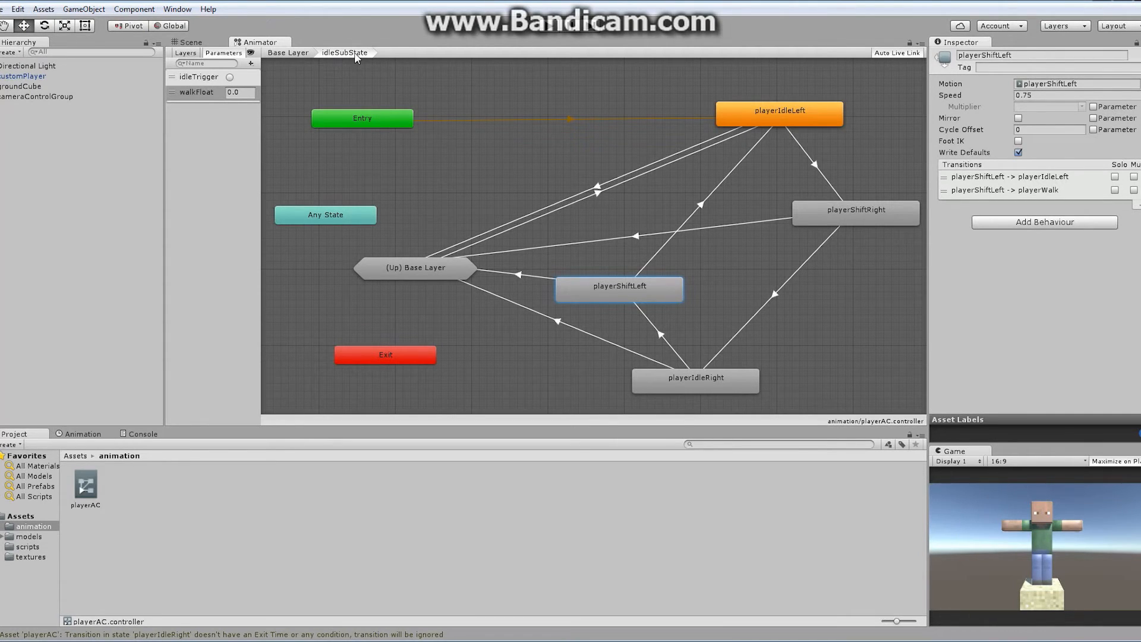
- Return to the Base Layer graph and tidy it with Entry beside idleSubState, playerWalk below and Any State well above
click(283, 52)
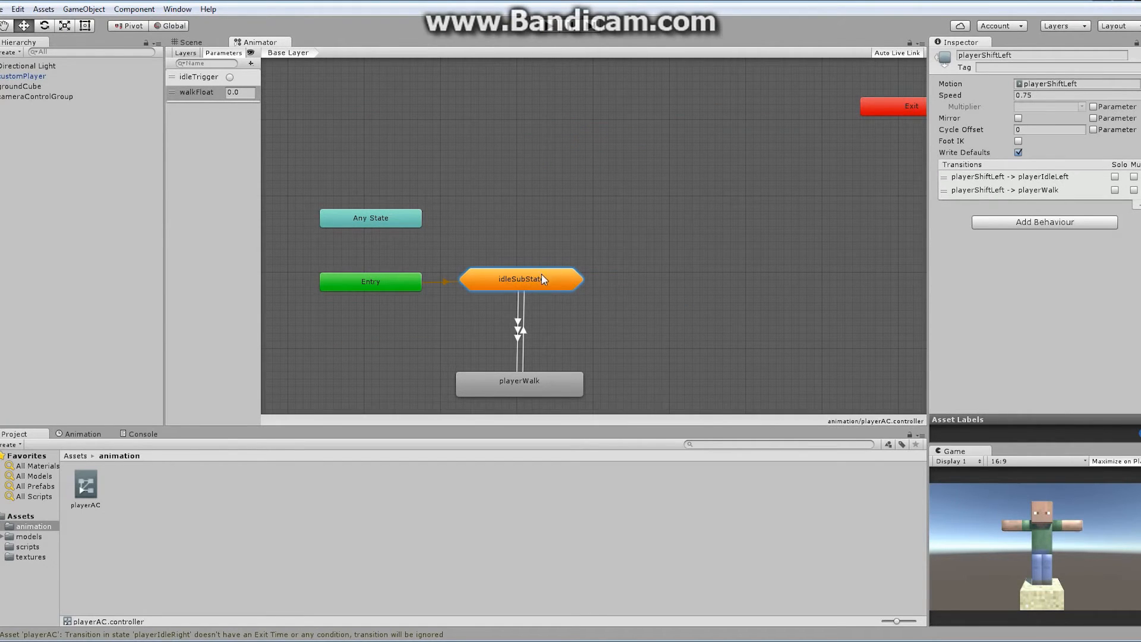
drag(540, 279, 563, 248)
drag(554, 394, 579, 343)
drag(385, 226, 391, 137)
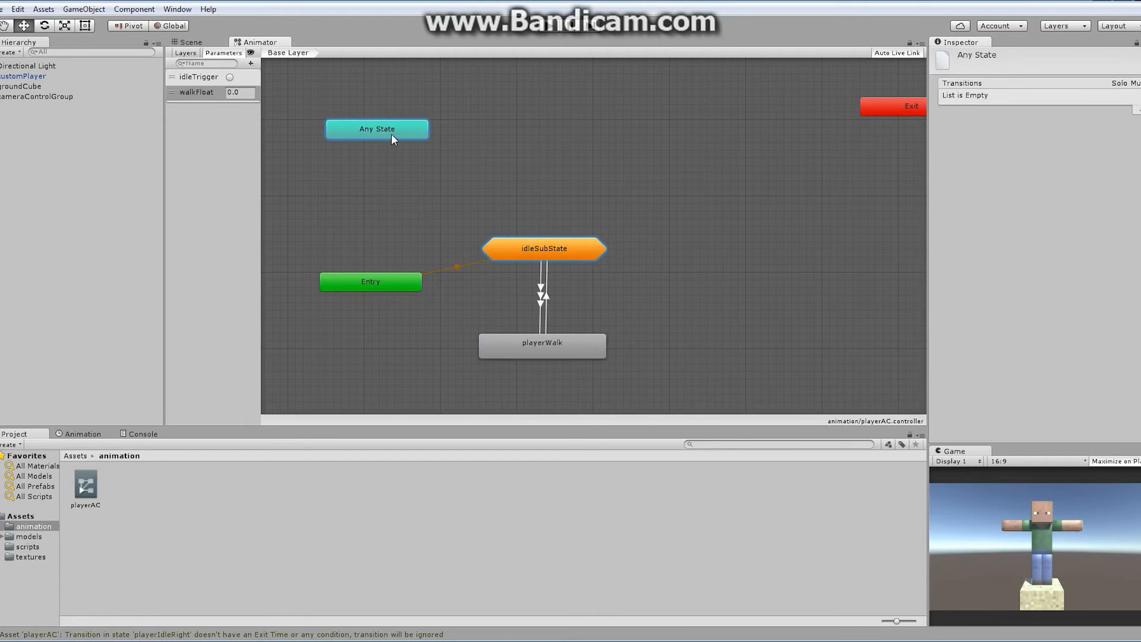
drag(392, 285, 396, 241)
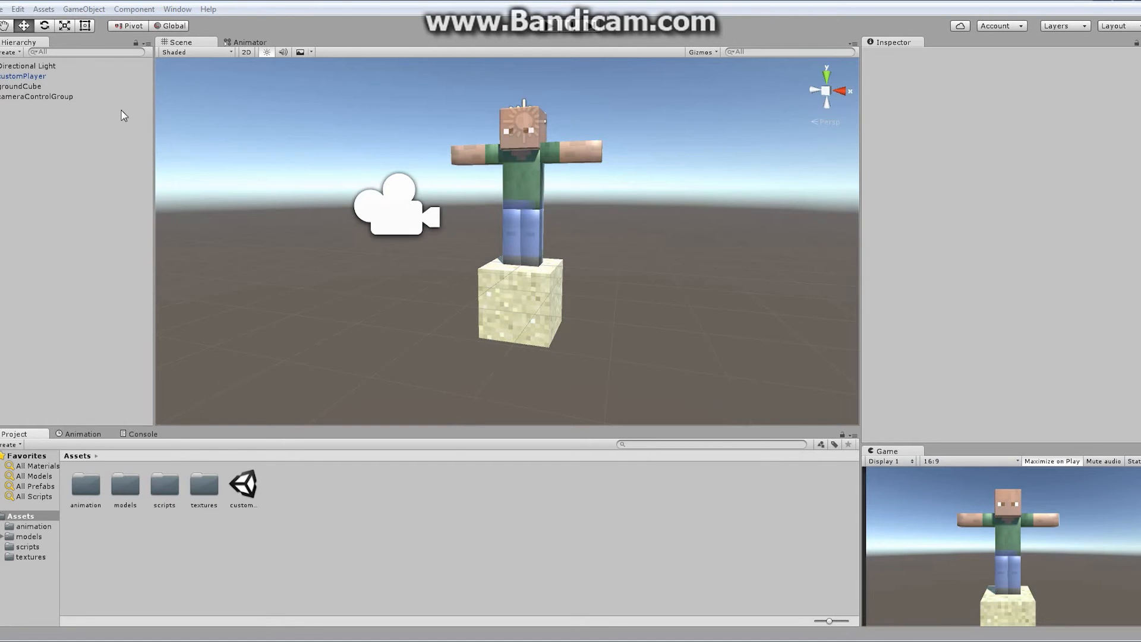
- Open the project's Input settings and examine the button assignments of the first Vertical axis
click(18, 9)
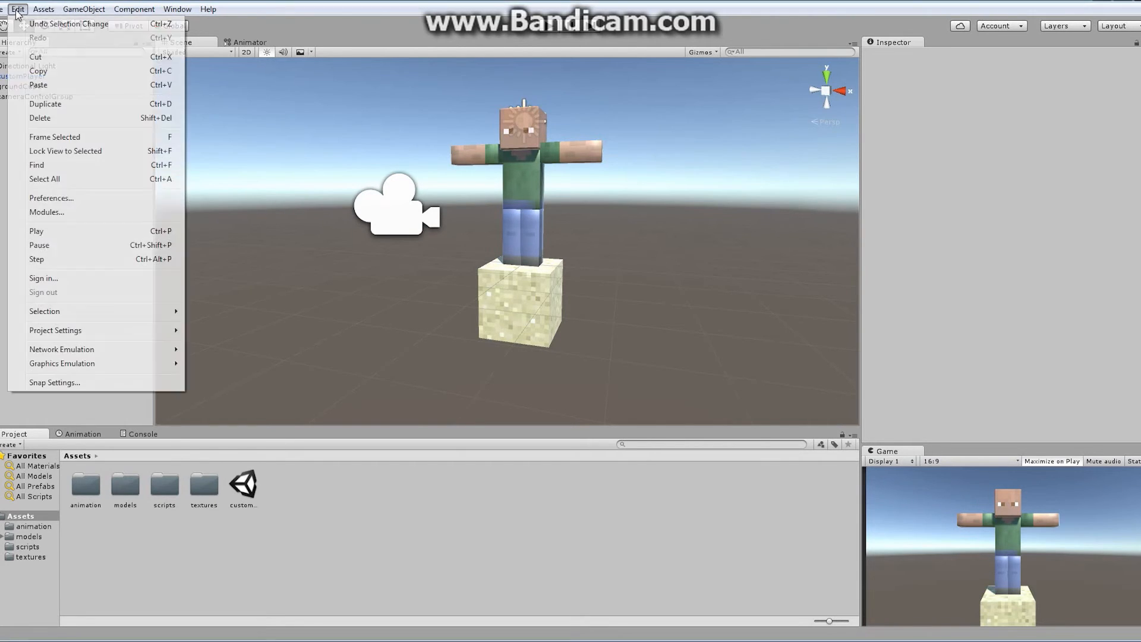
mouse_move(60, 330)
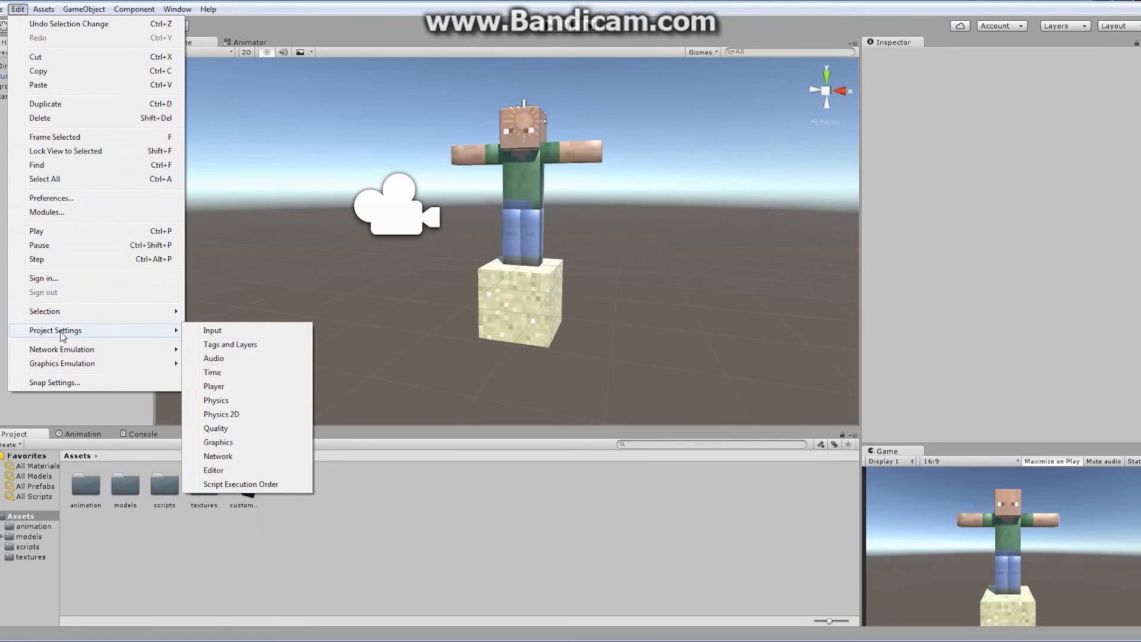
click(204, 331)
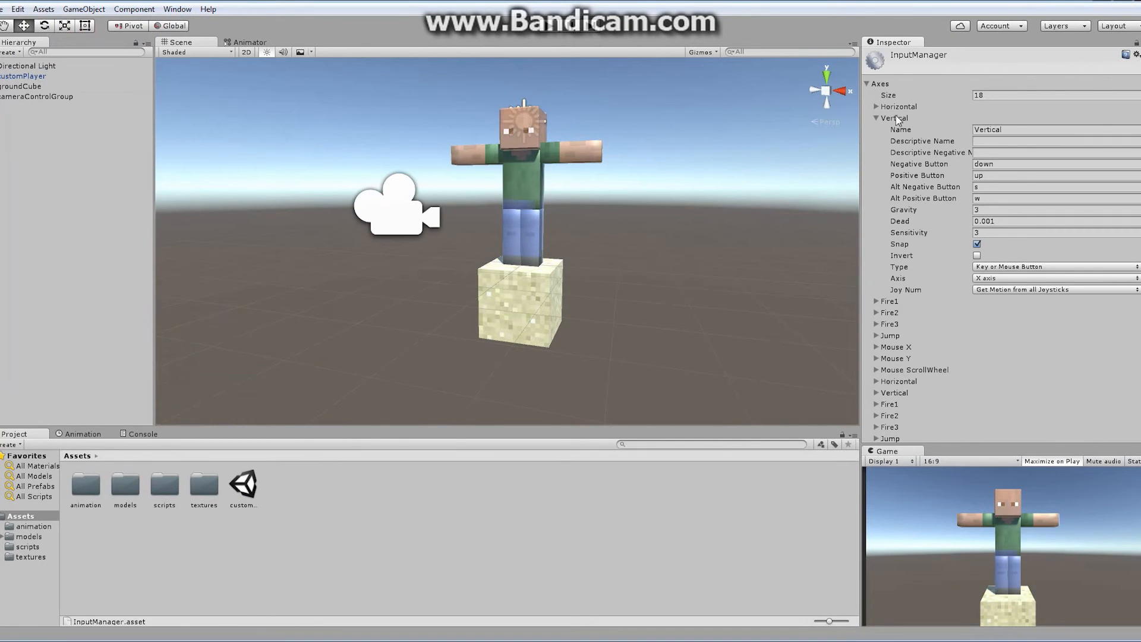
click(875, 118)
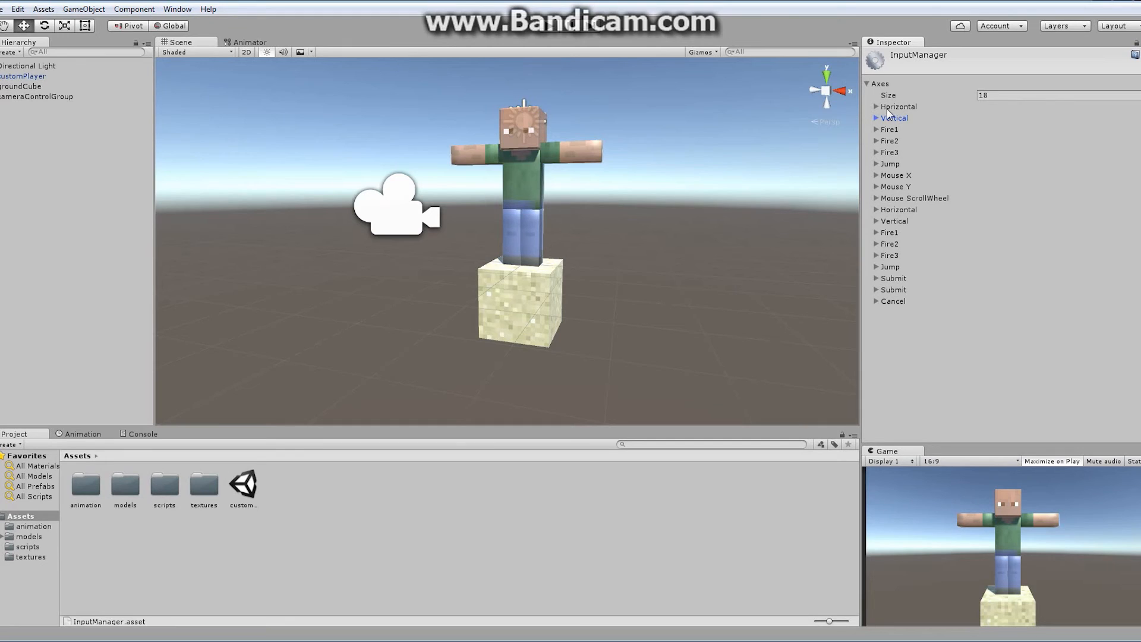
click(876, 118)
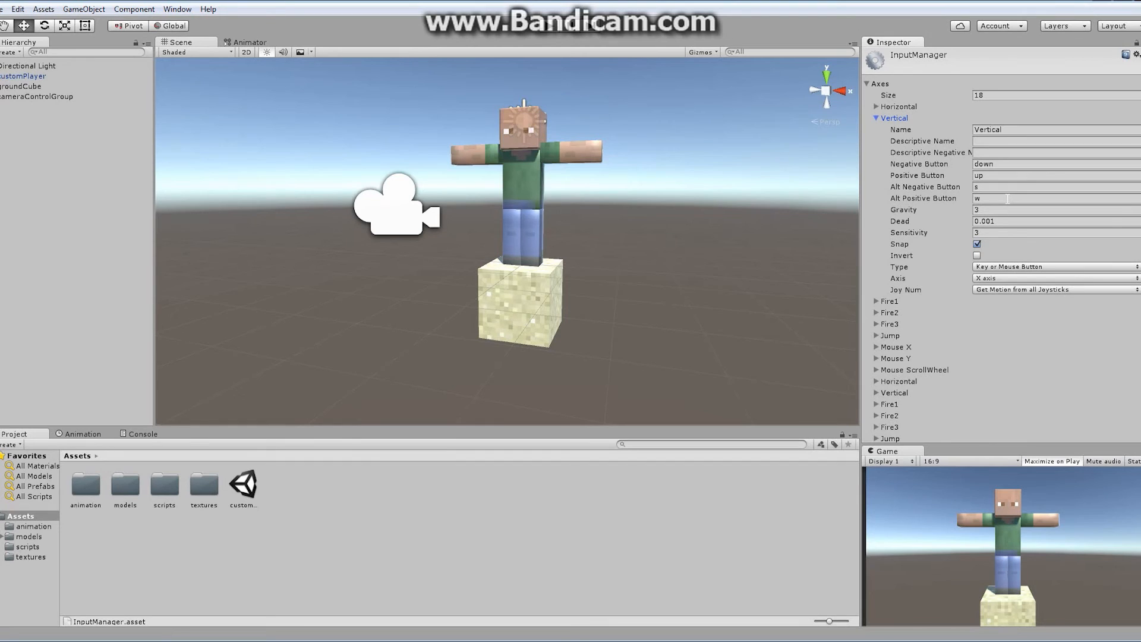
- Open customPlayer's playerController script in MonoDevelop and place the cursor on the empty line above the Animator declaration
click(69, 77)
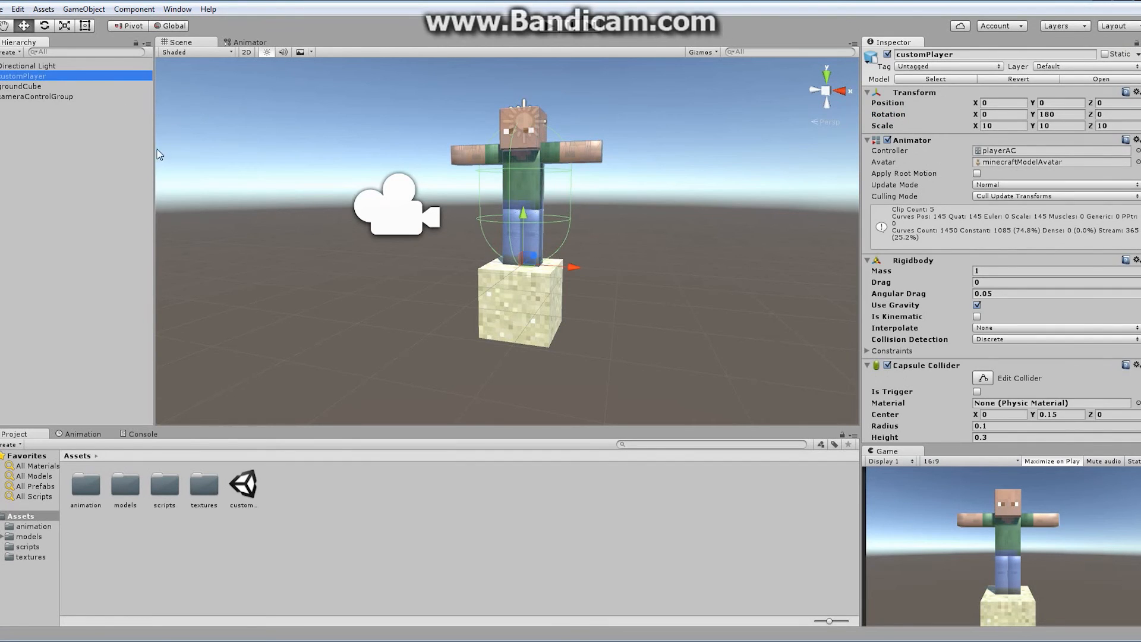
drag(1140, 160, 1140, 217)
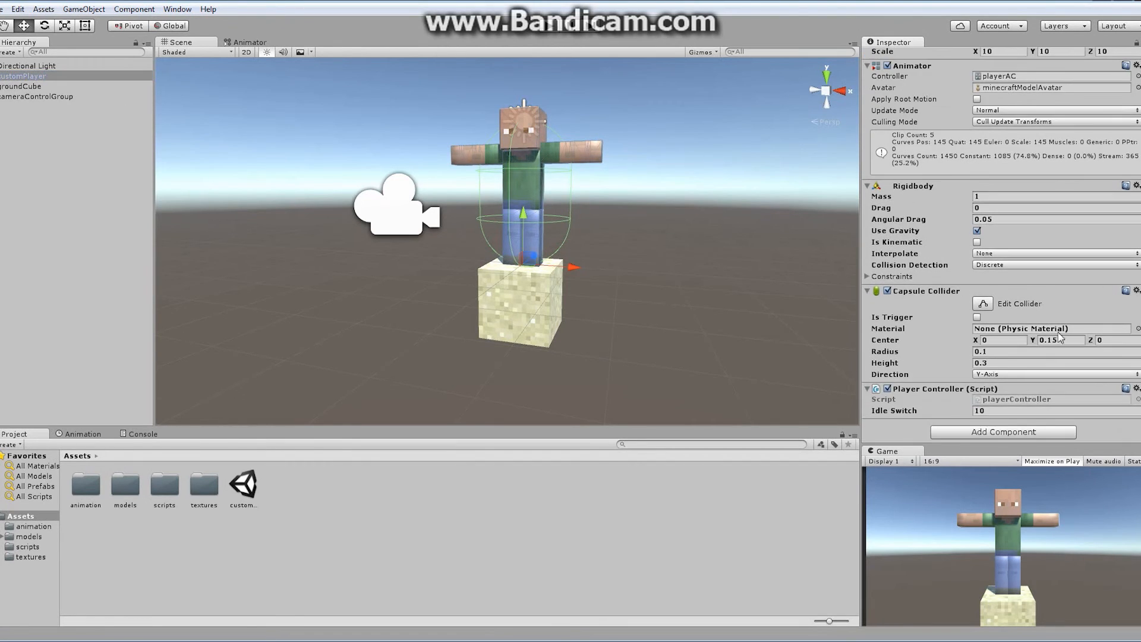
double_click(1037, 401)
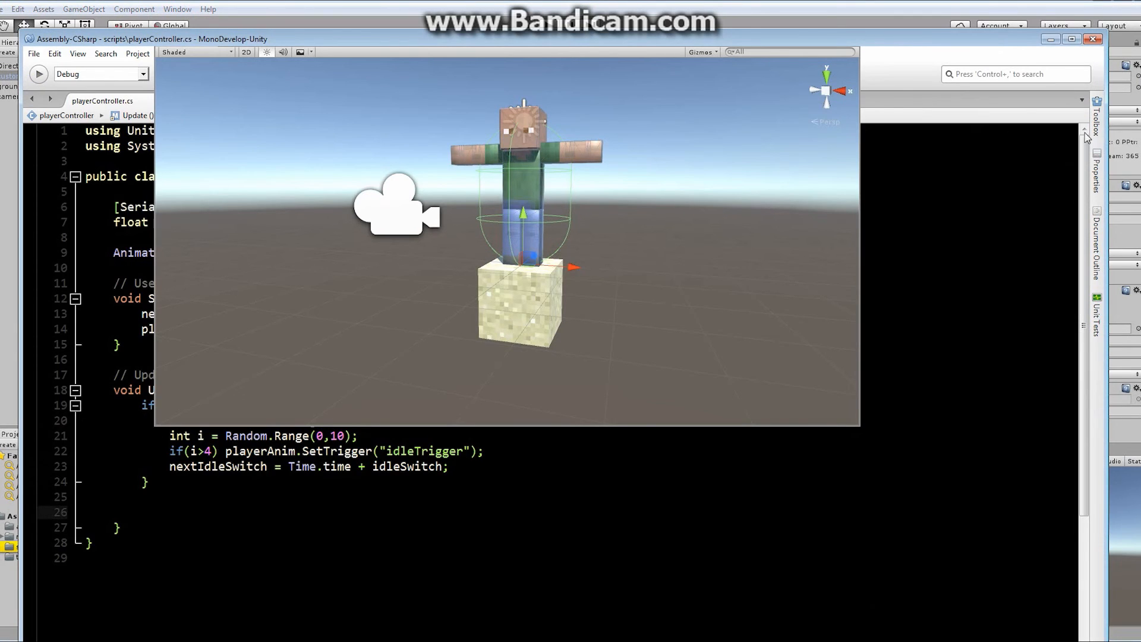
click(1121, 41)
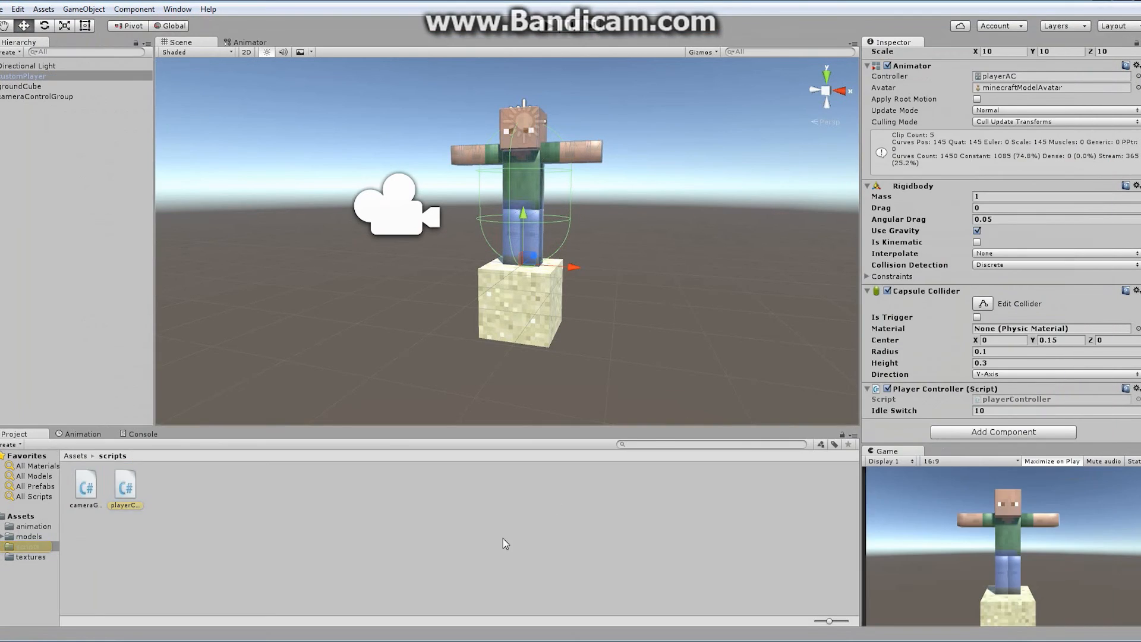
click(339, 641)
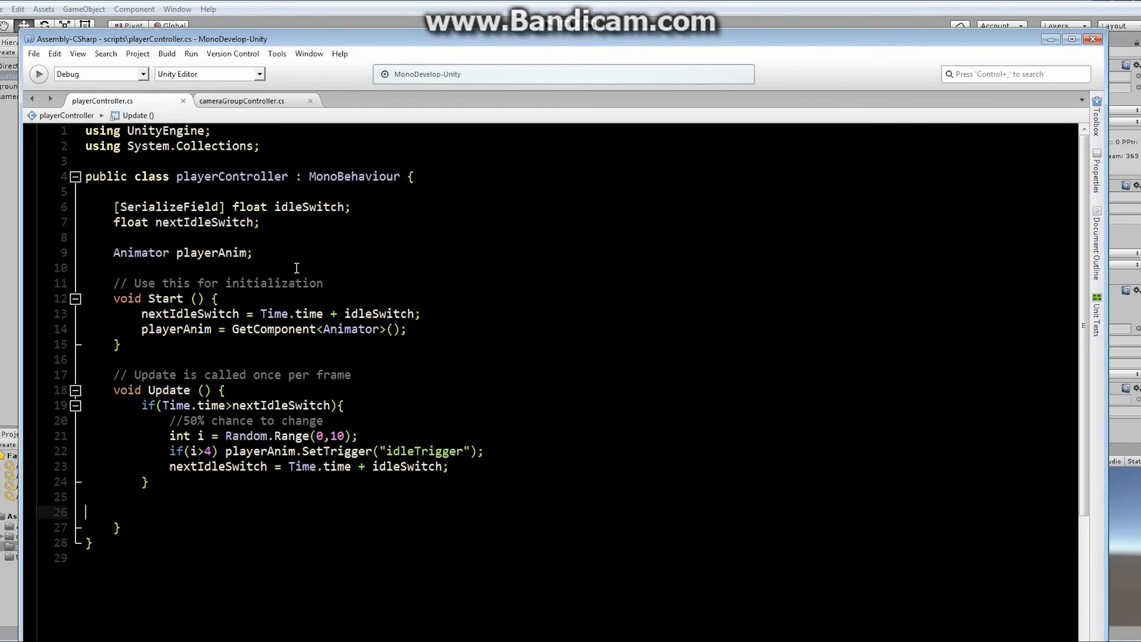
click(391, 237)
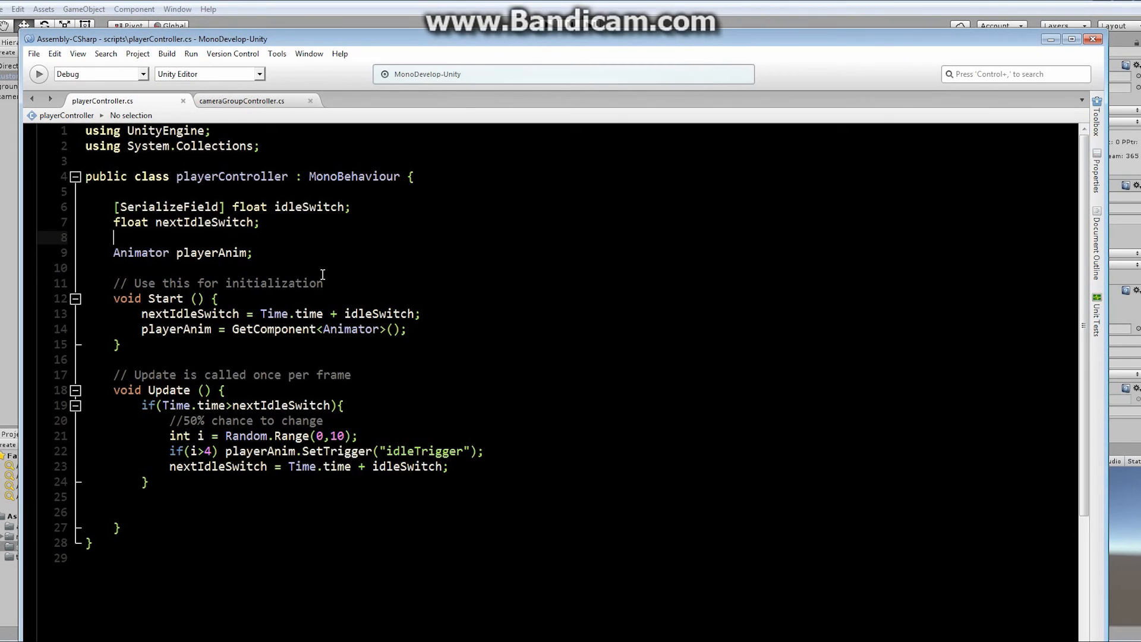
- Declare a float variable named move between the nextIdleSwitch and Animator declarations
click(315, 223)
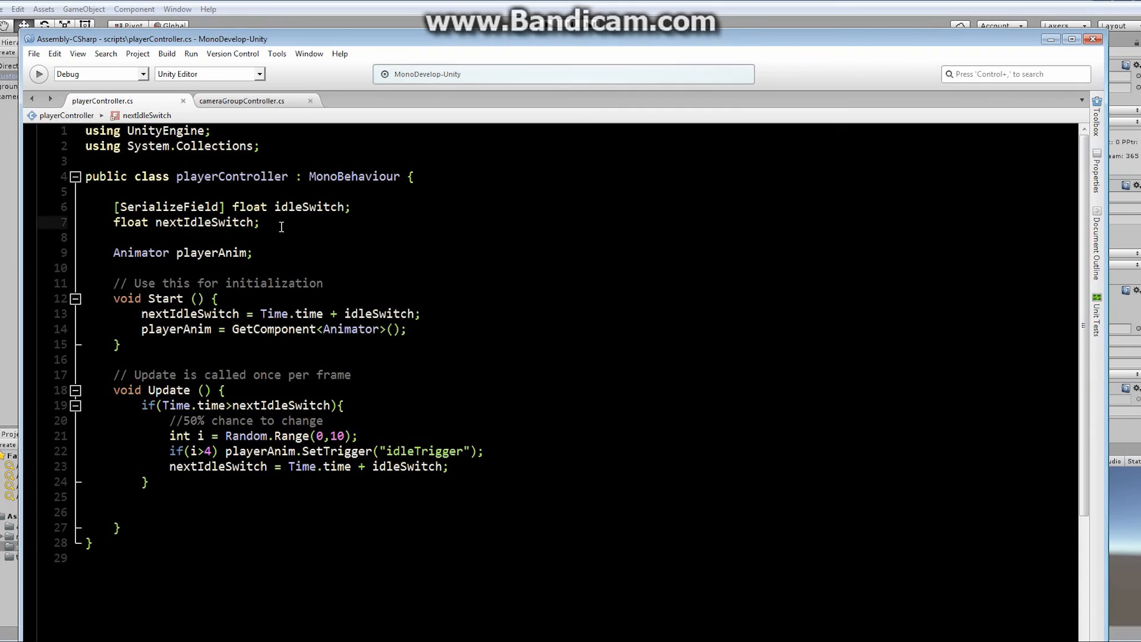
key(Return)
key(Return)
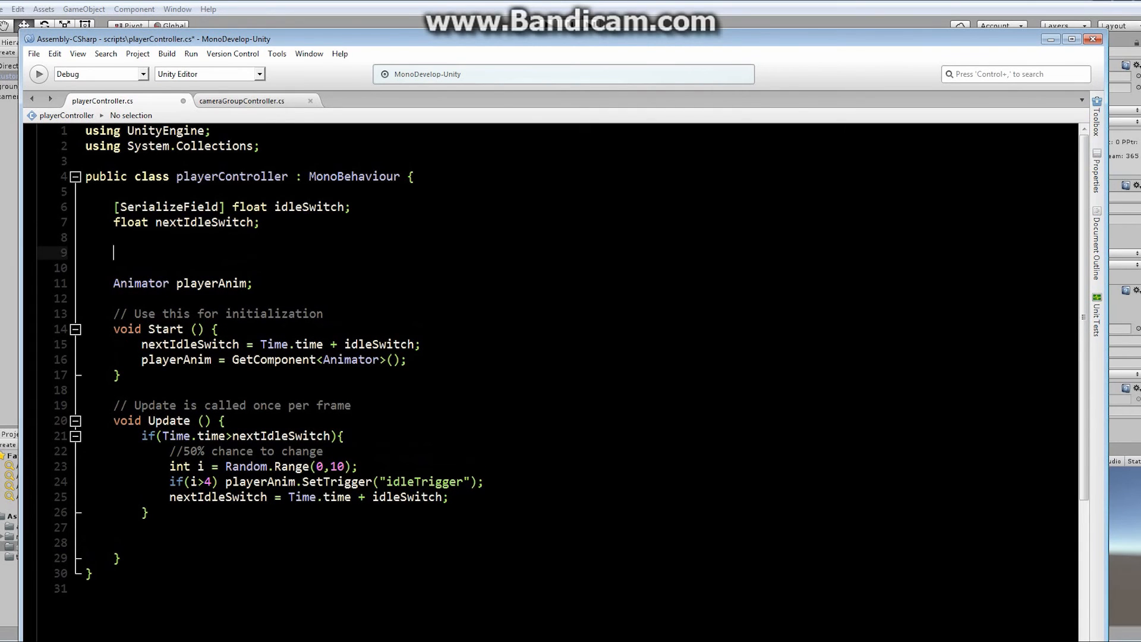
text(float move;)
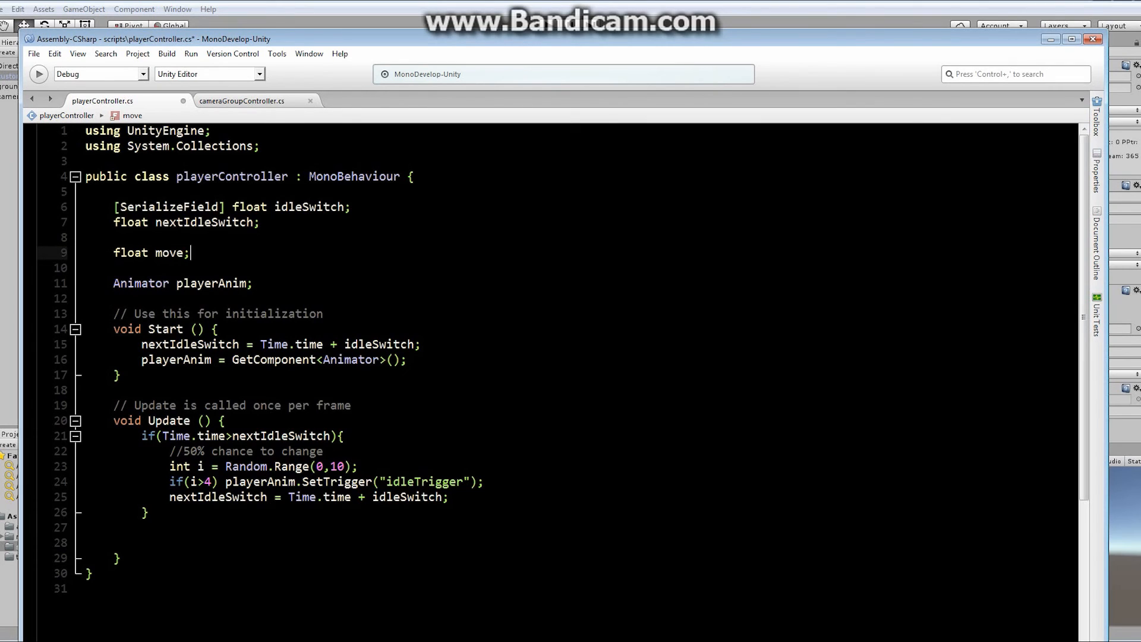
- Below the idle-switch if block in Update, assign Input.GetAxis("Vertical") to move and add blank lines after it
click(171, 536)
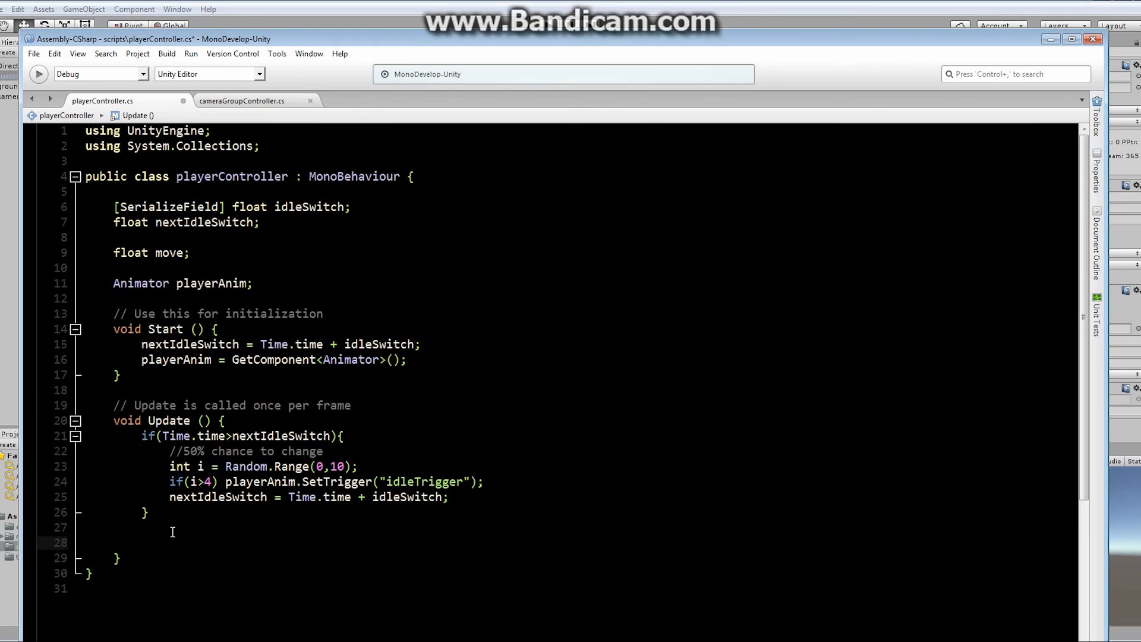
text(move = input)
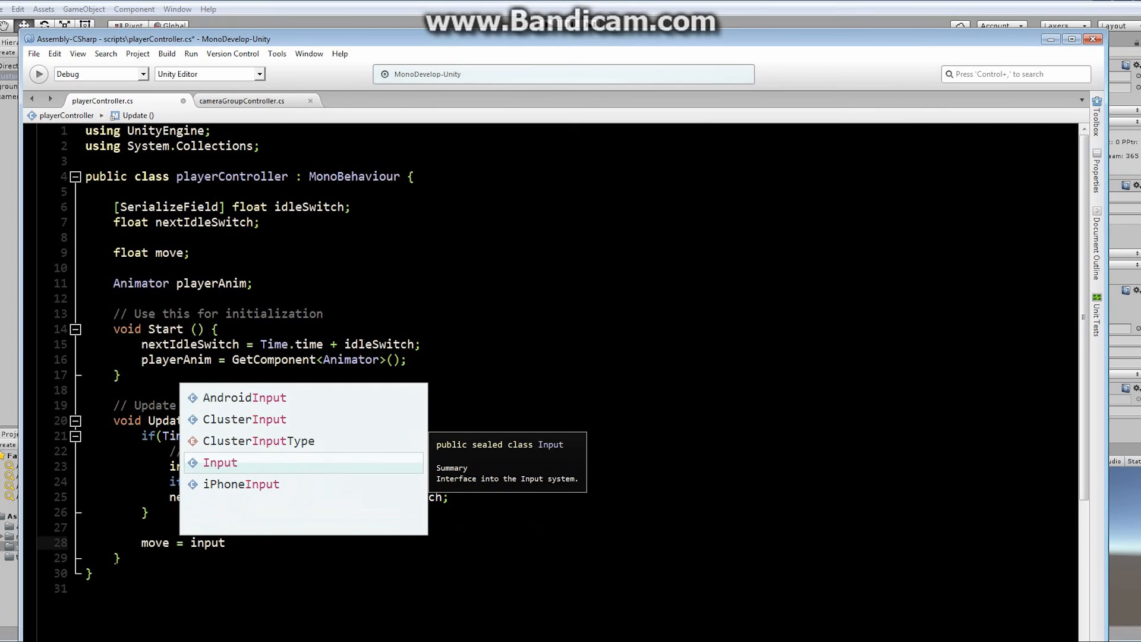
text(.geta)
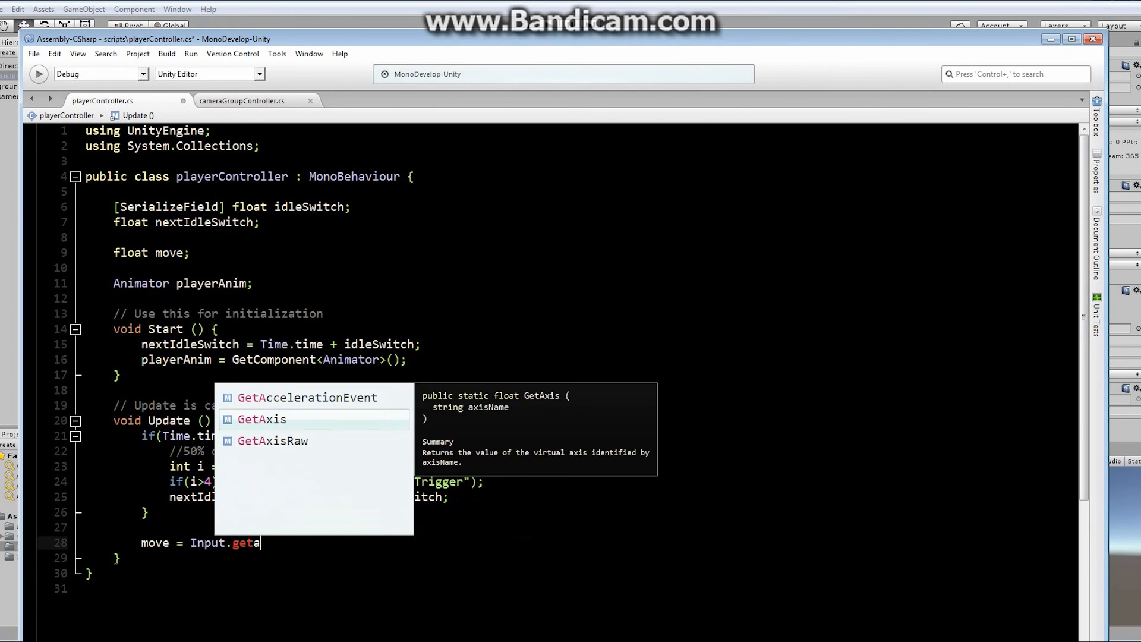
key(Return)
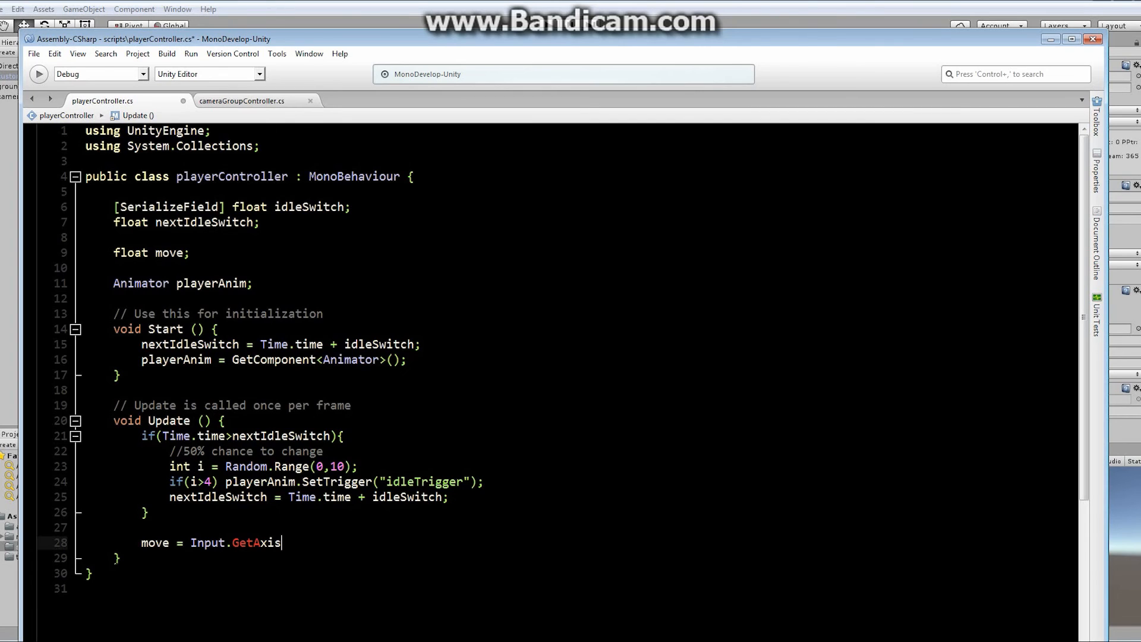
text(("Vewrit)
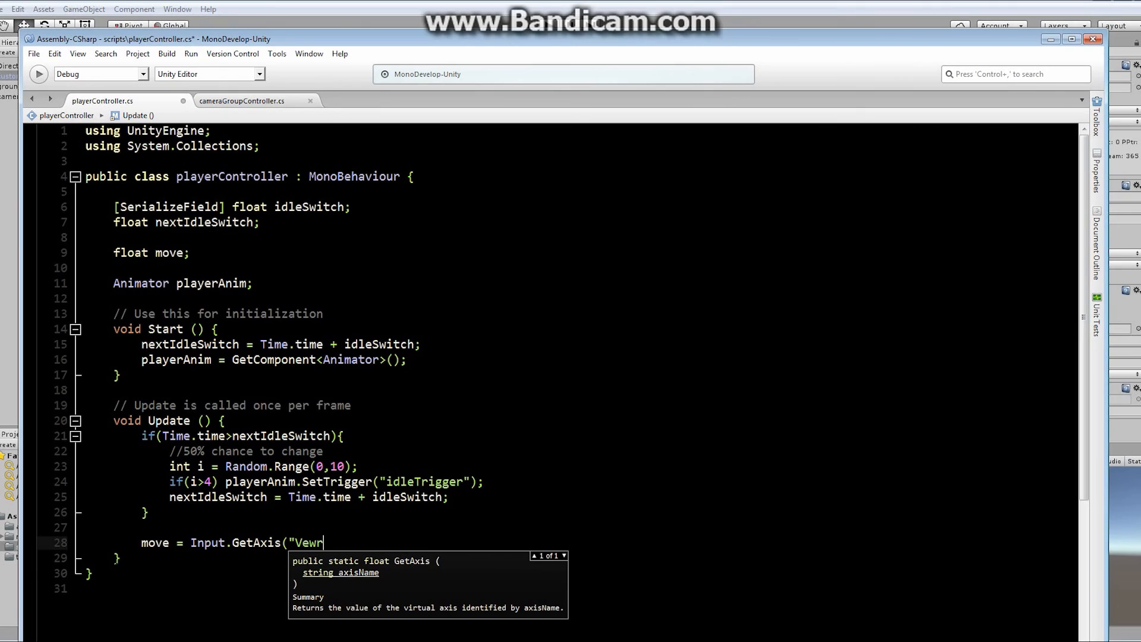
key(BackSpace)
key(BackSpace)
key(BackSpace)
key(BackSpace)
text(rtical");)
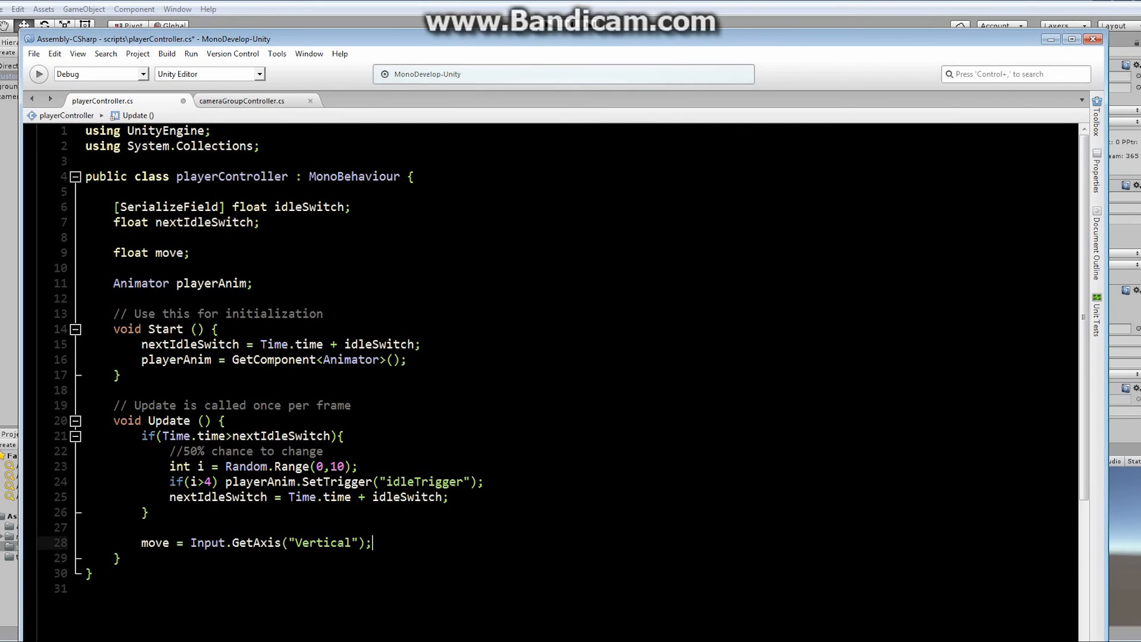
key(Return)
key(Return)
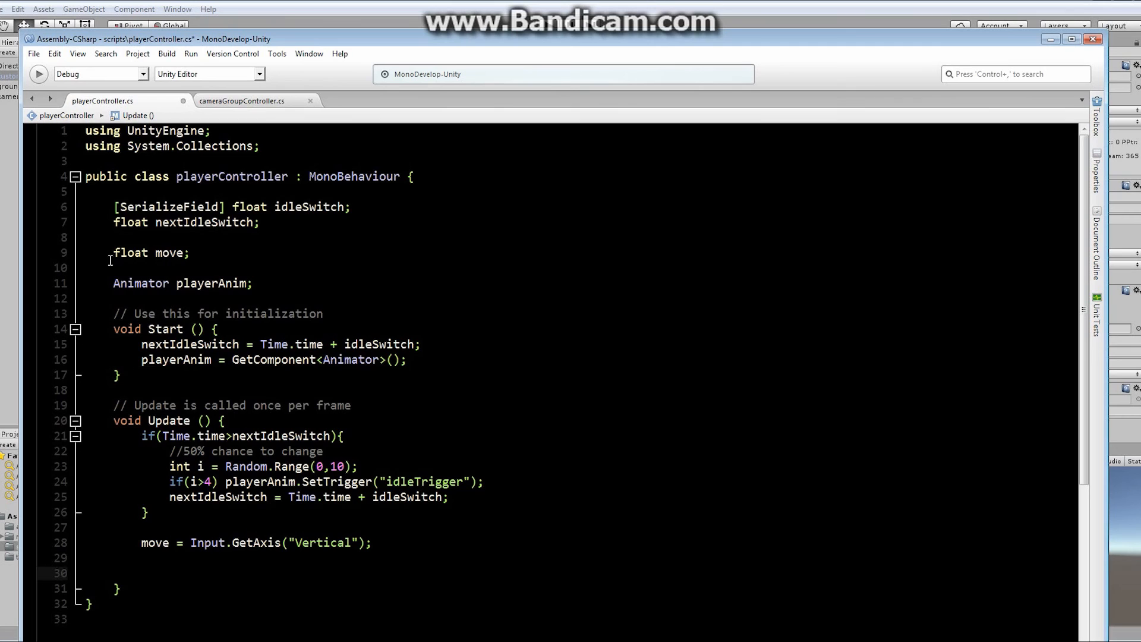
- Switch to Unity, check the Animator's parameter names for the walking float, and return to the script in MonoDevelop
click(337, 13)
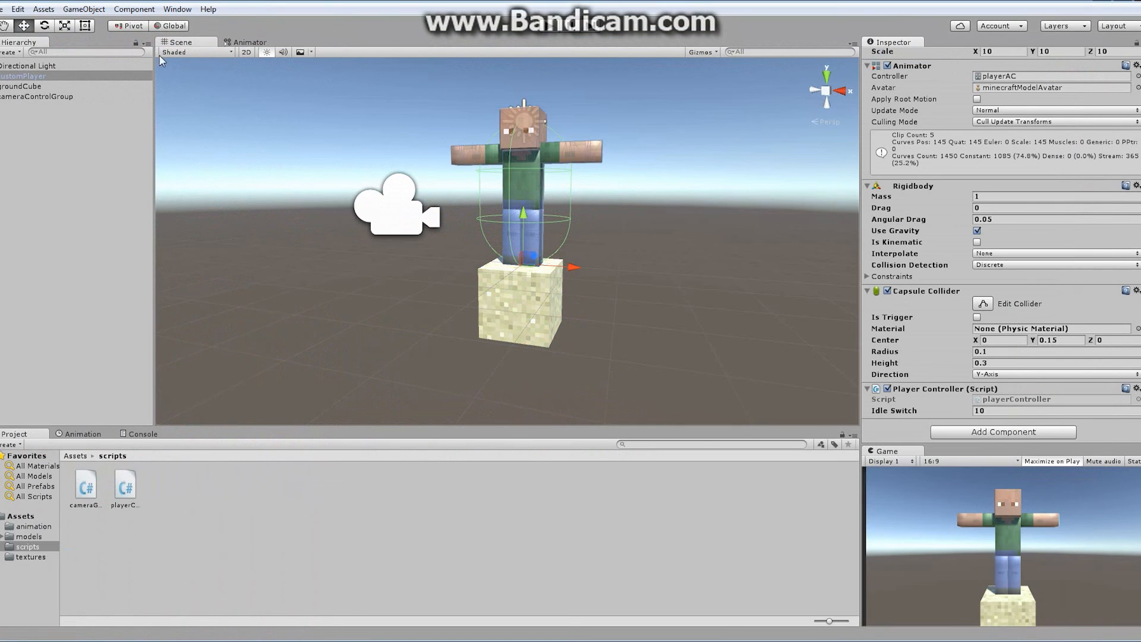
click(240, 43)
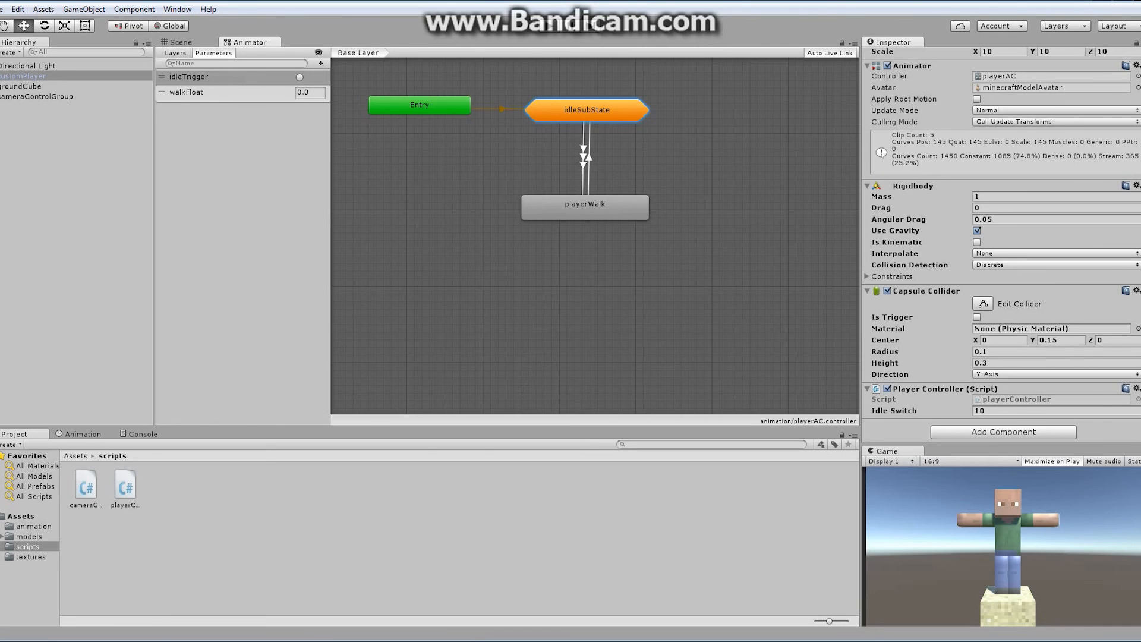
click(326, 640)
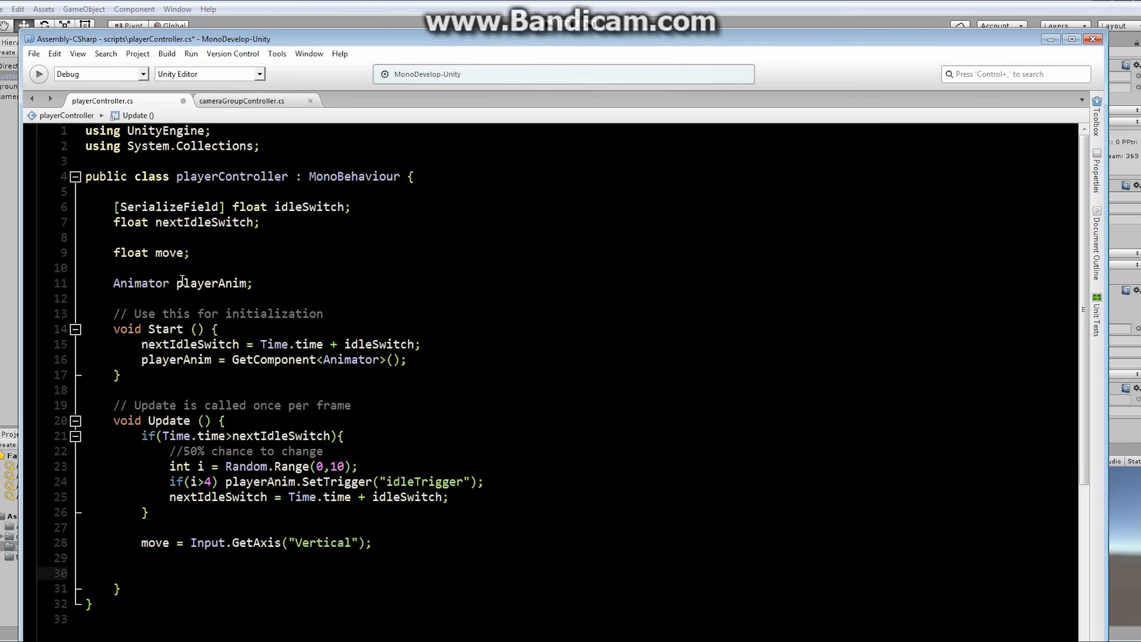
- Below the move assignment in Update, add the statement playerAnim.SetFloat("walkFloat", move);
drag(177, 283, 249, 282)
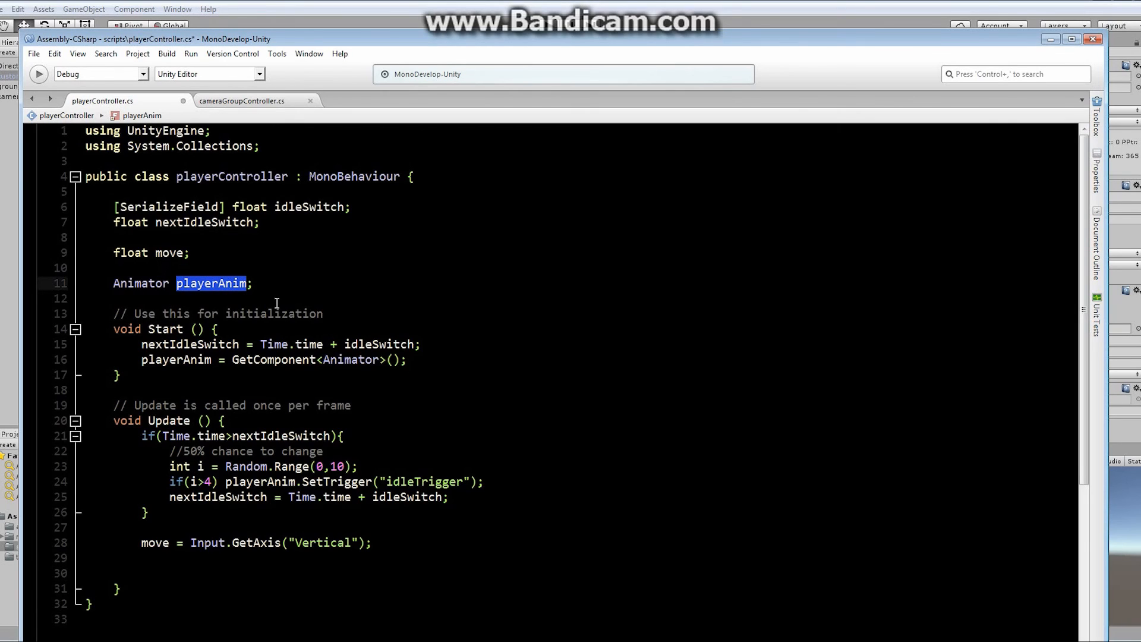
click(164, 565)
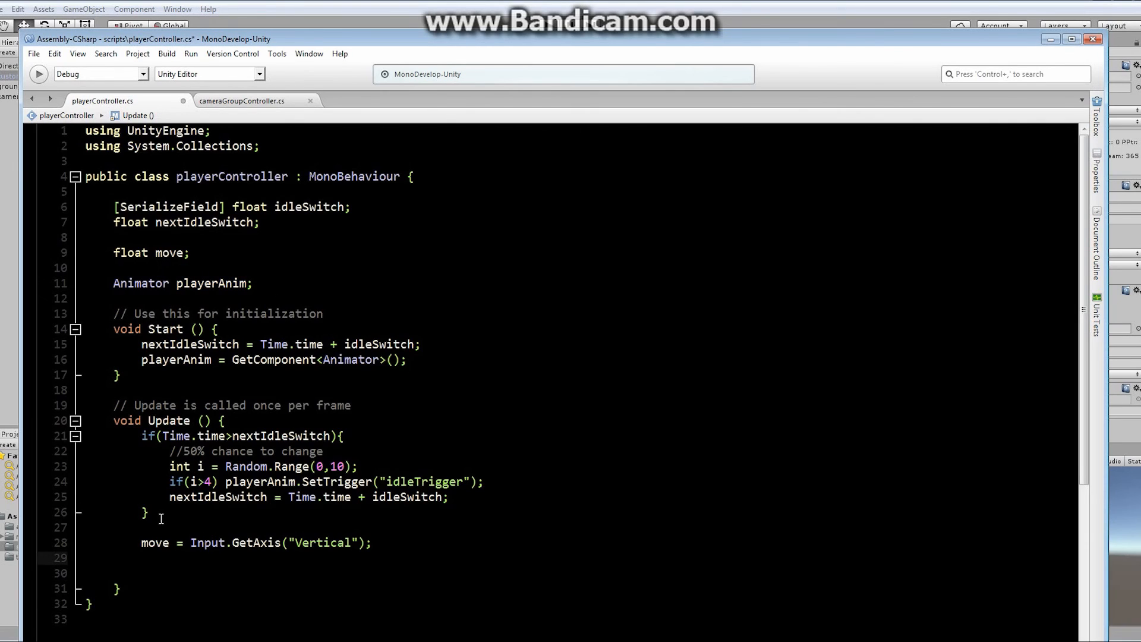
key(Return)
text(player)
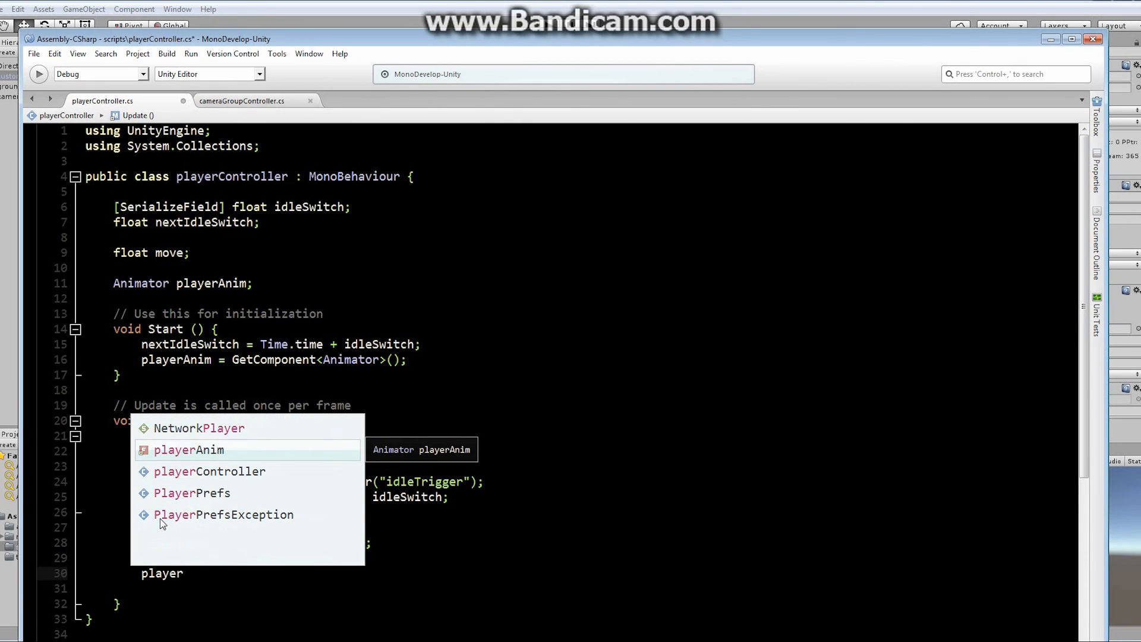
key(Return)
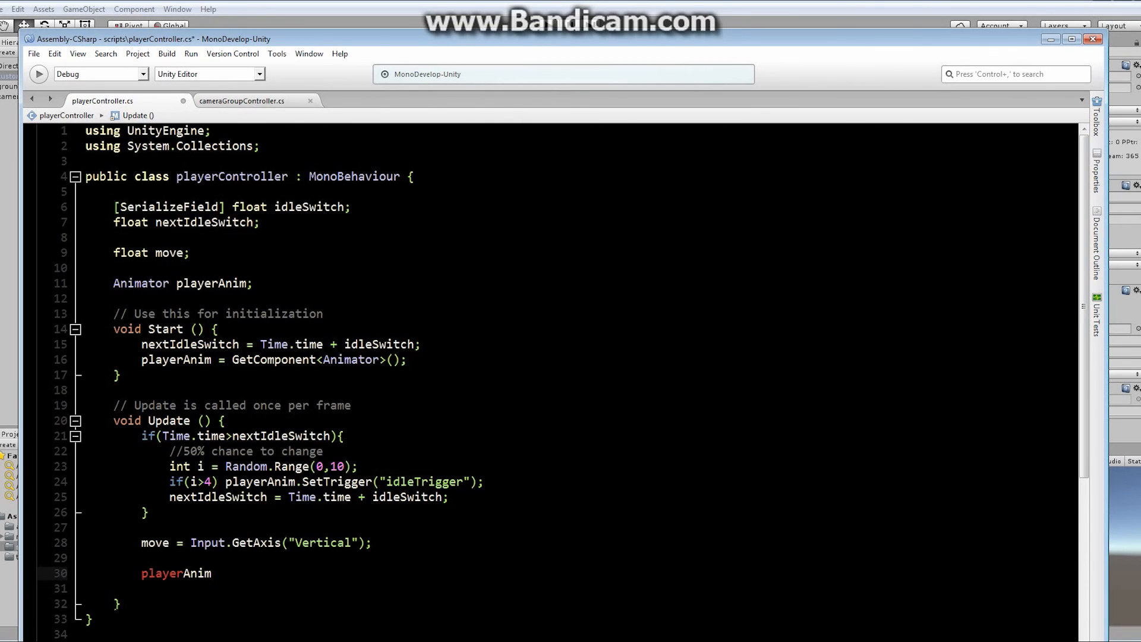
text(.set)
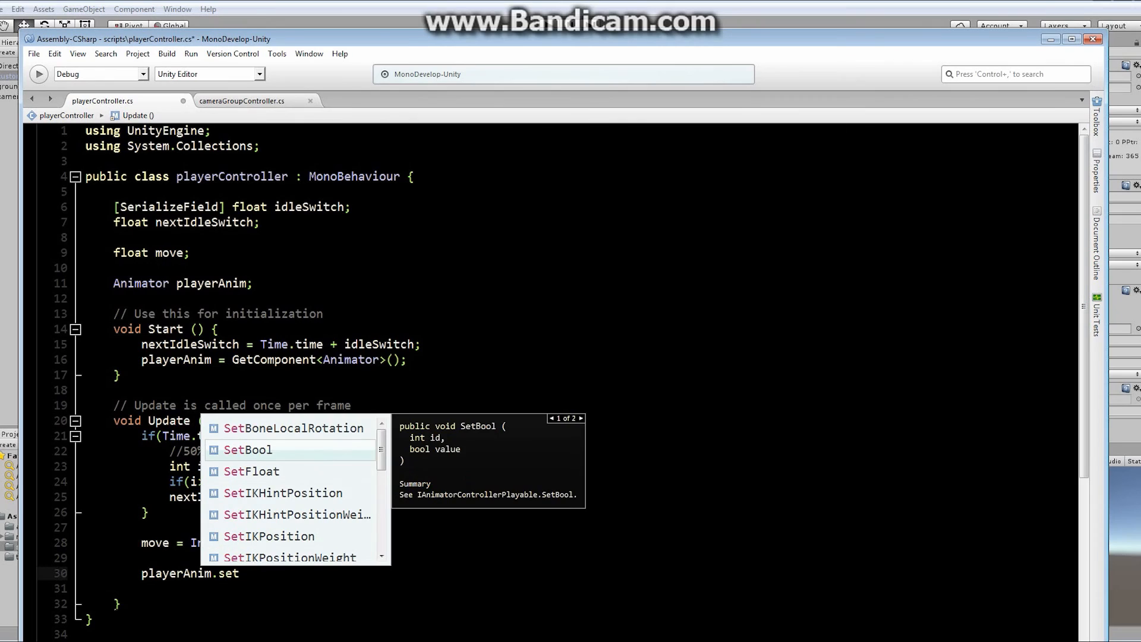
key(Down)
key(Return)
text(()
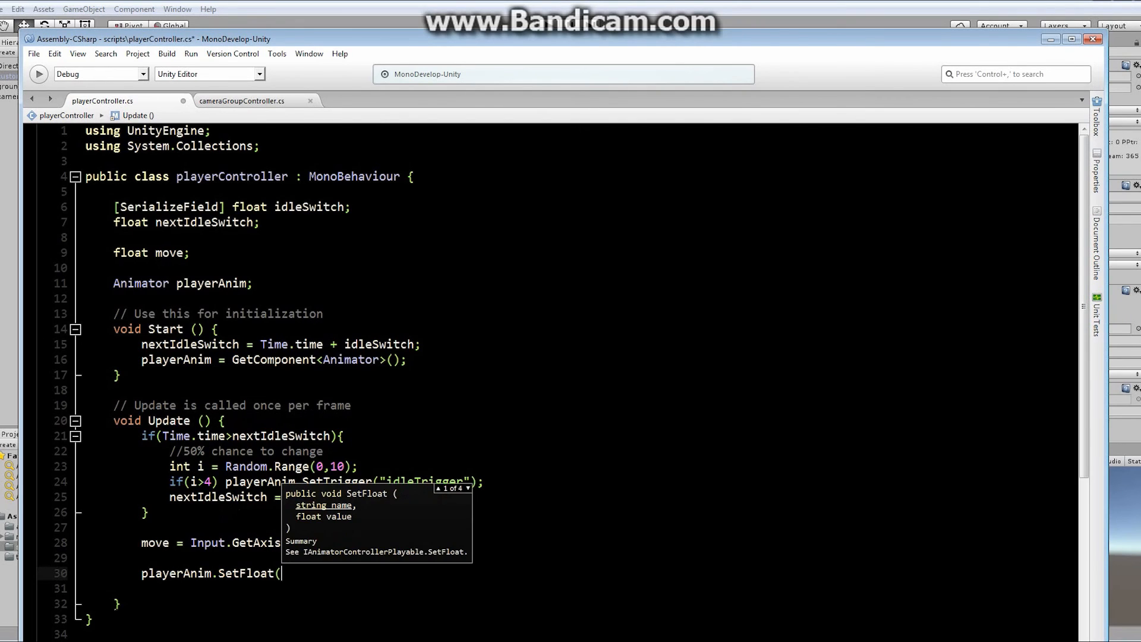
text("walkFloat", )
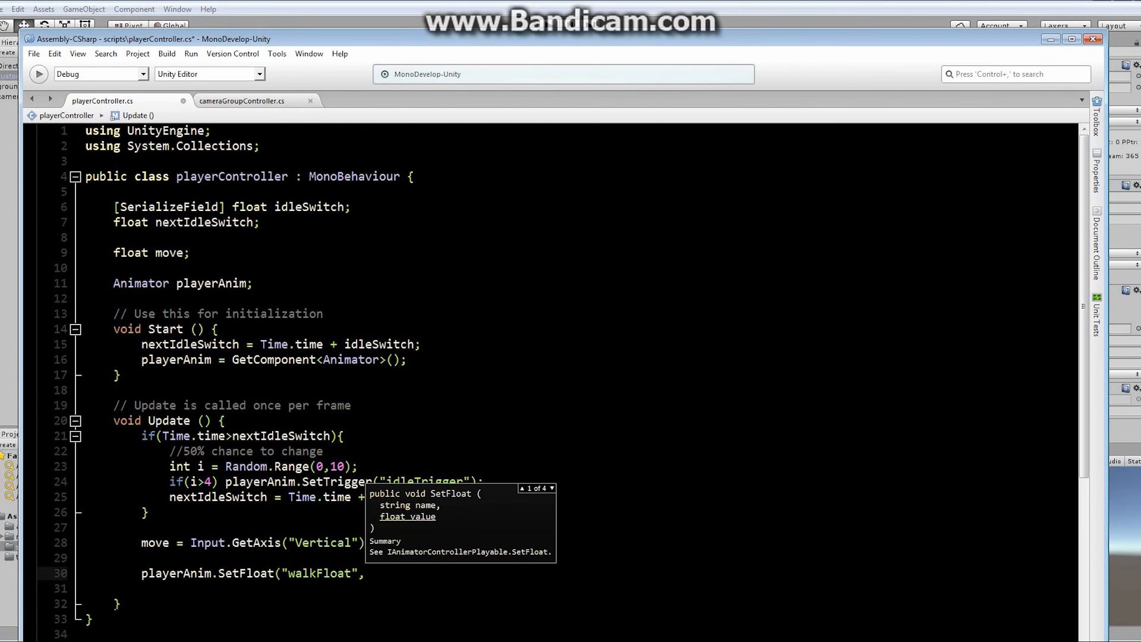
text(move);)
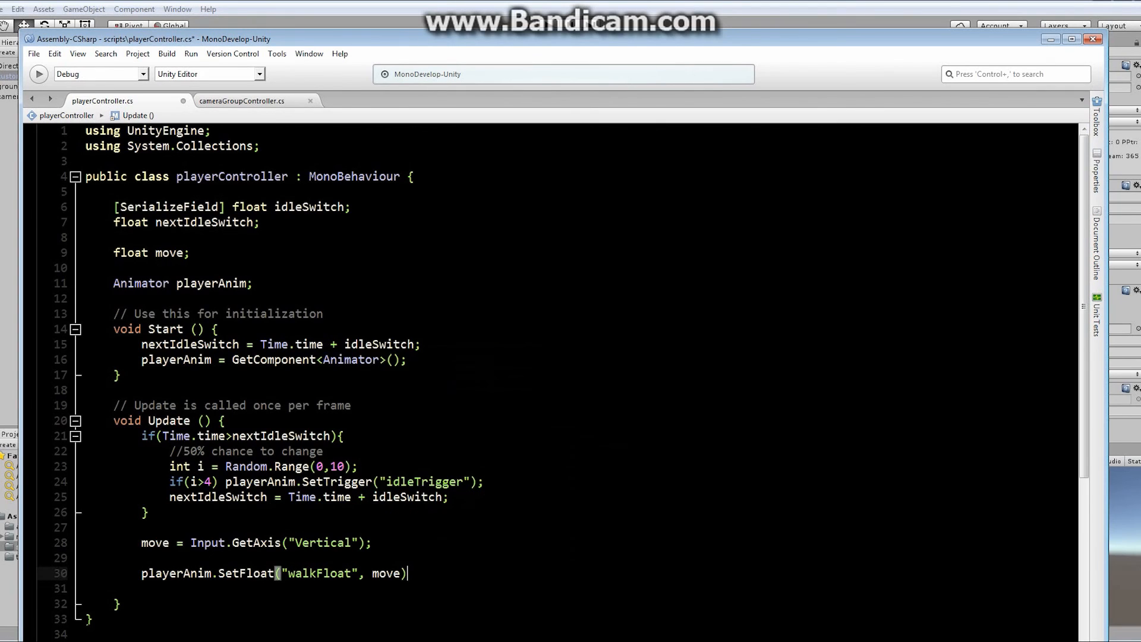
- Save the playerController script and switch to Unity to play-test the scene
drag(657, 38, 655, 24)
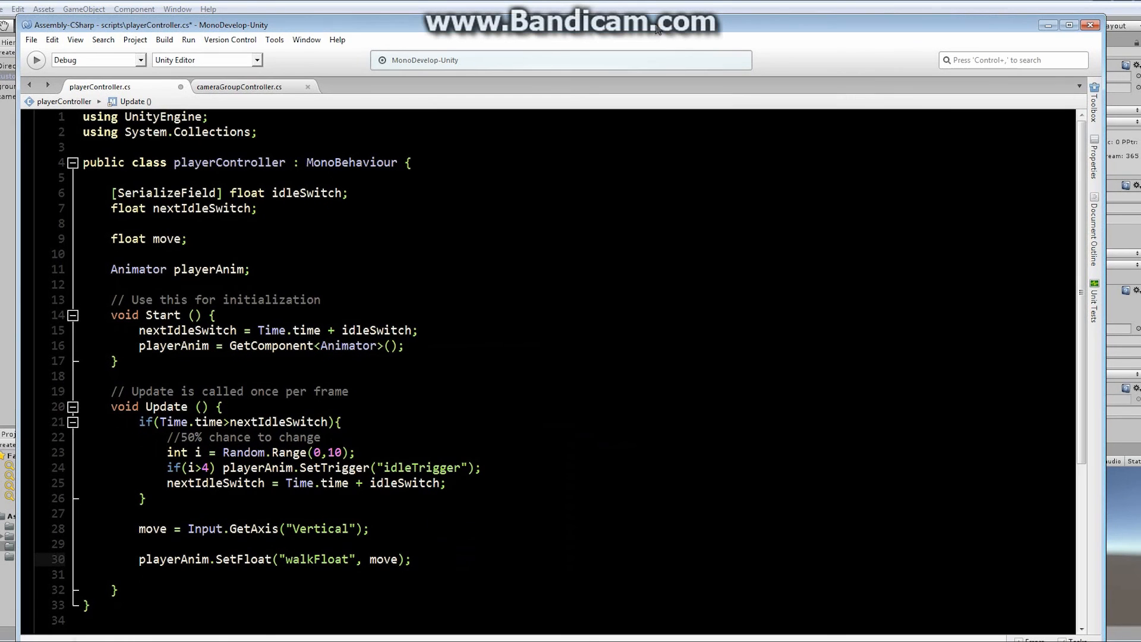
click(33, 41)
click(51, 93)
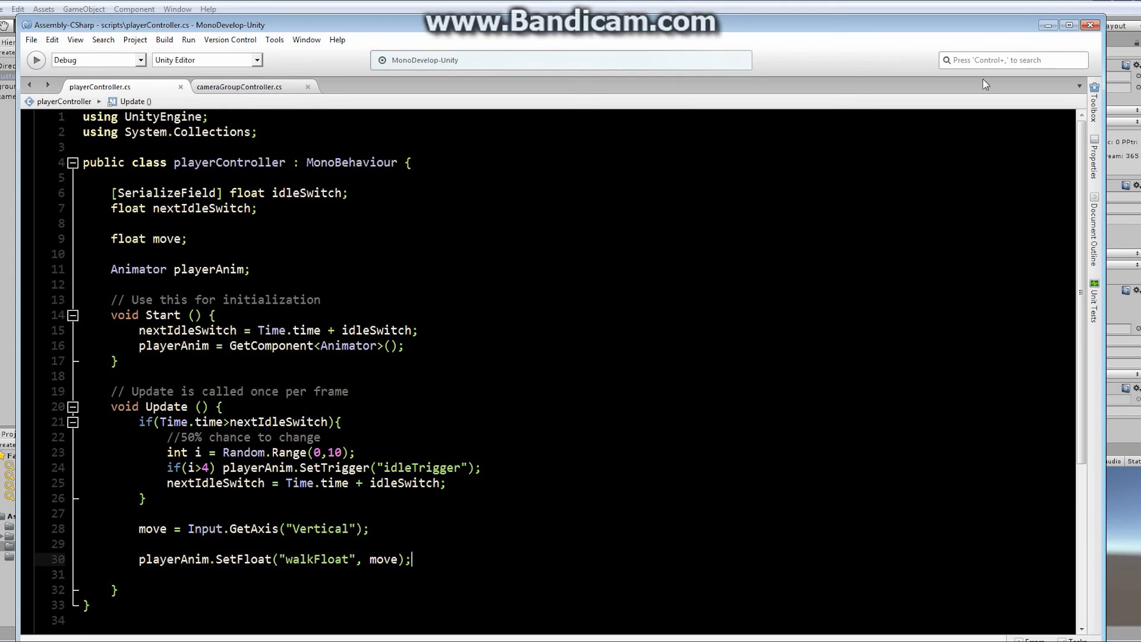
click(1122, 15)
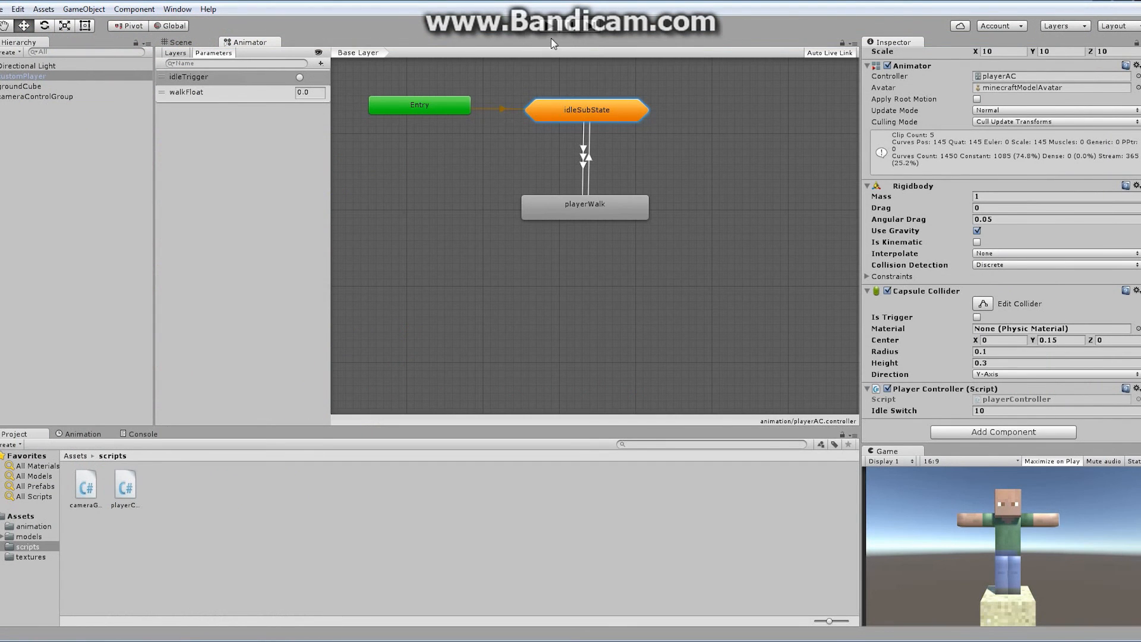
key(ctrl+p)
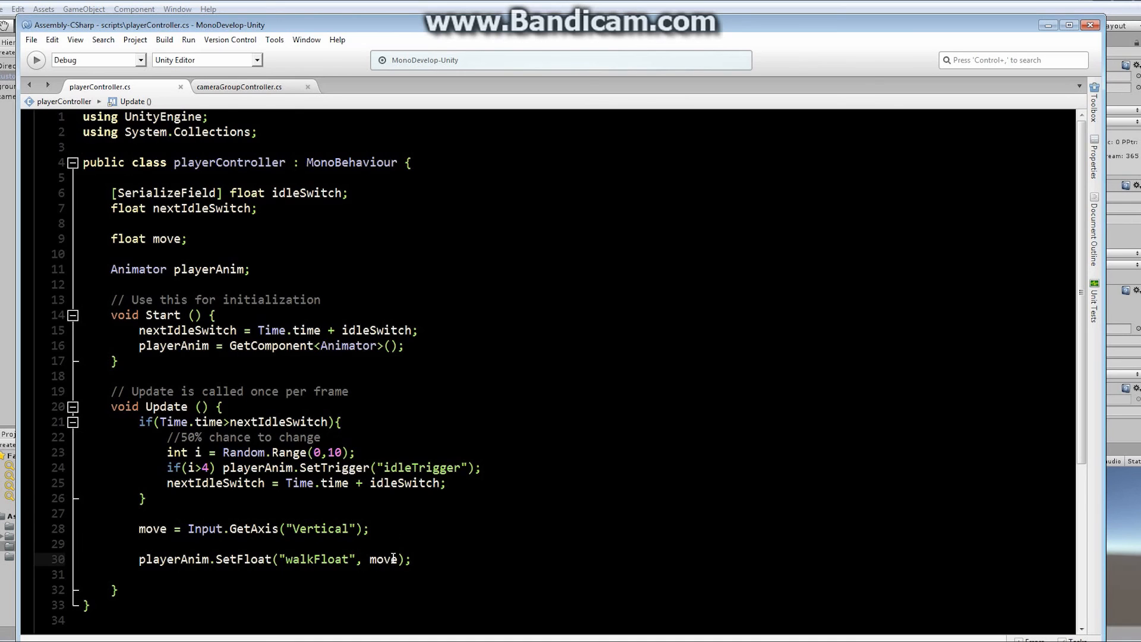
- In Unity's Animator, examine the walkFloat condition on the transition from idleSubState to playerWalk, and return to the script
click(323, 13)
click(584, 157)
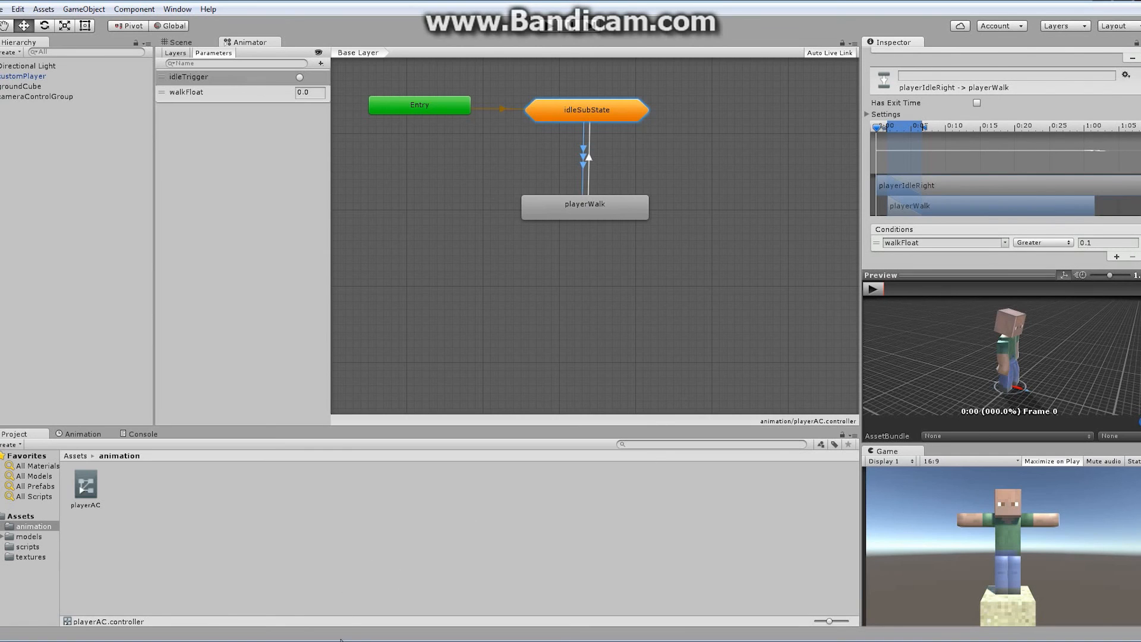
key(alt+Tab)
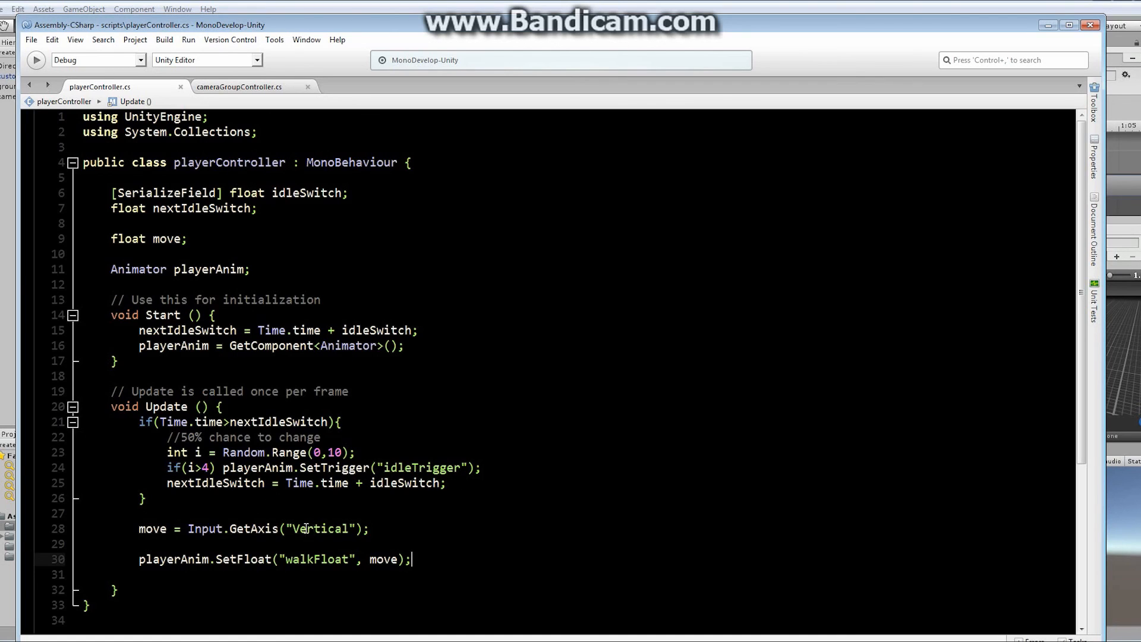
- Wrap the Input.GetAxis("Vertical") call in the move assignment with Mathf.Abs(), giving move = Mathf.Abs(Input.GetAxis("Vertical"));
click(189, 528)
mouse_move(247, 524)
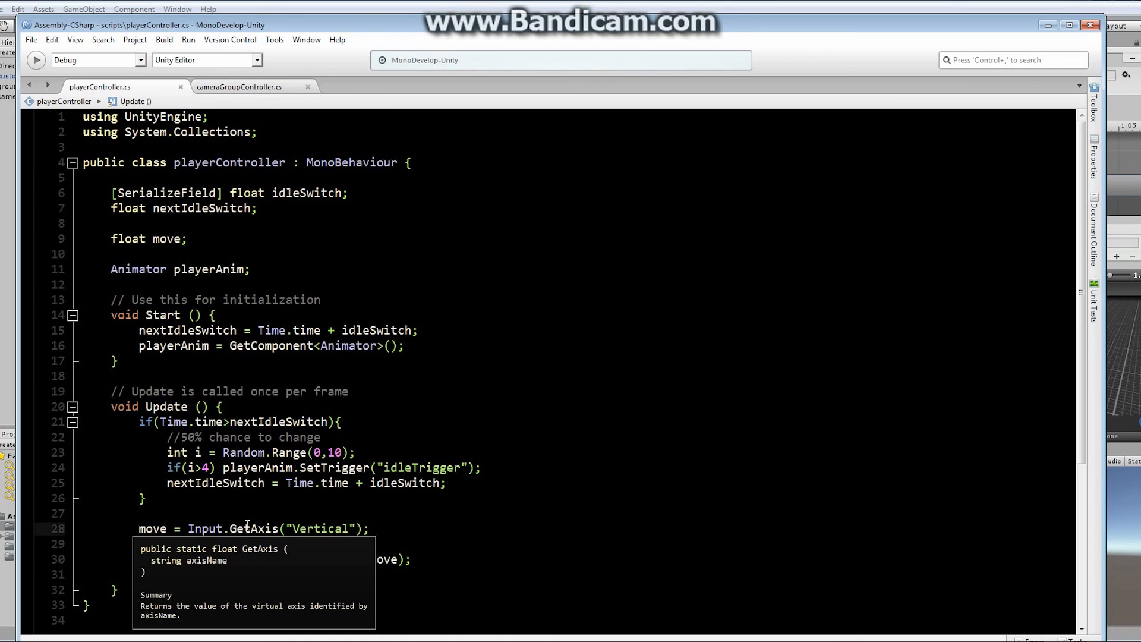
drag(1081, 260, 1081, 379)
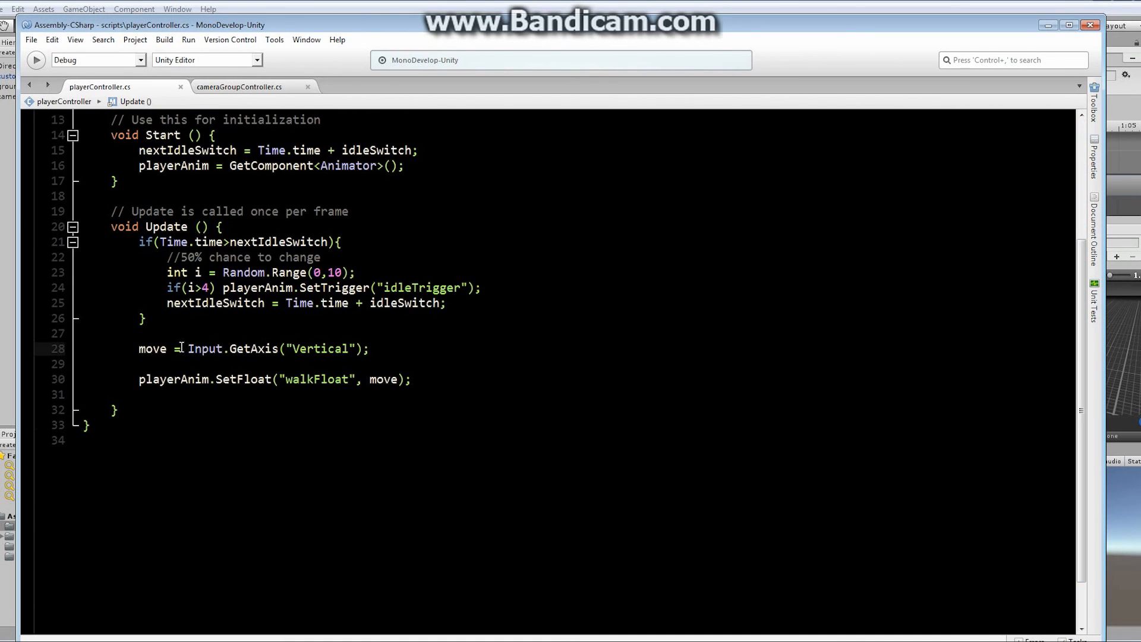
mouse_move(196, 348)
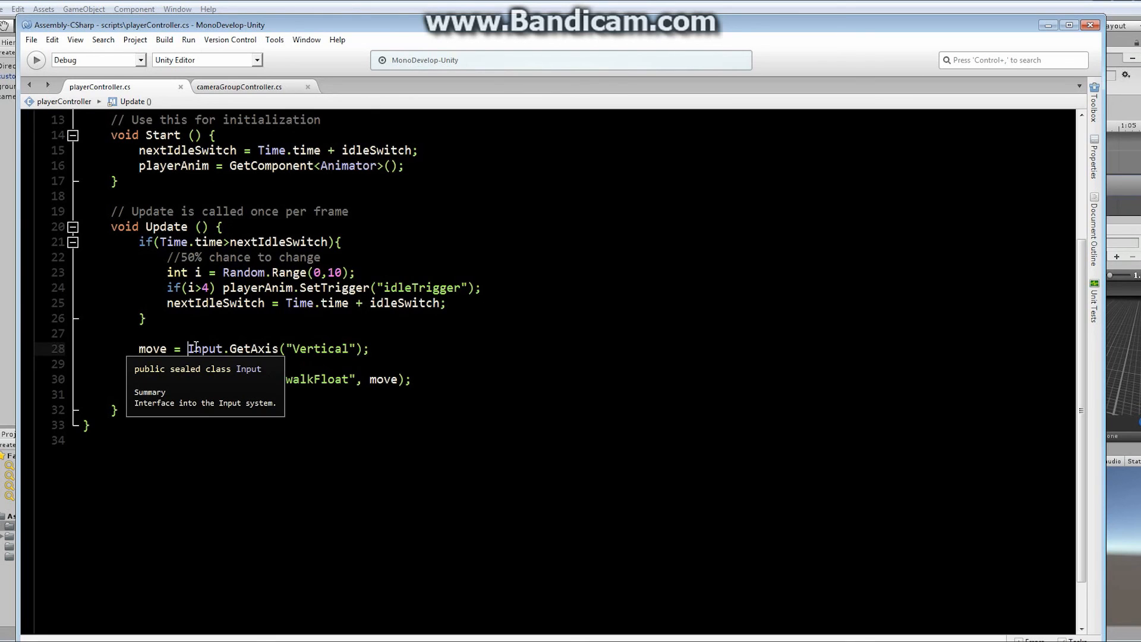
click(195, 348)
text(math)
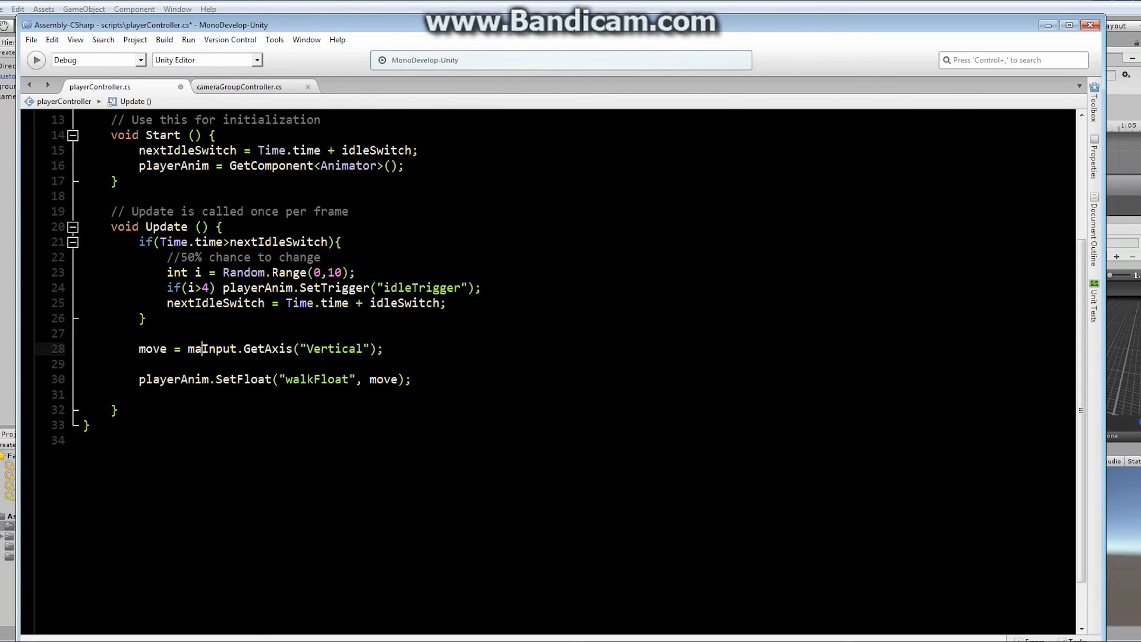
text(f.)
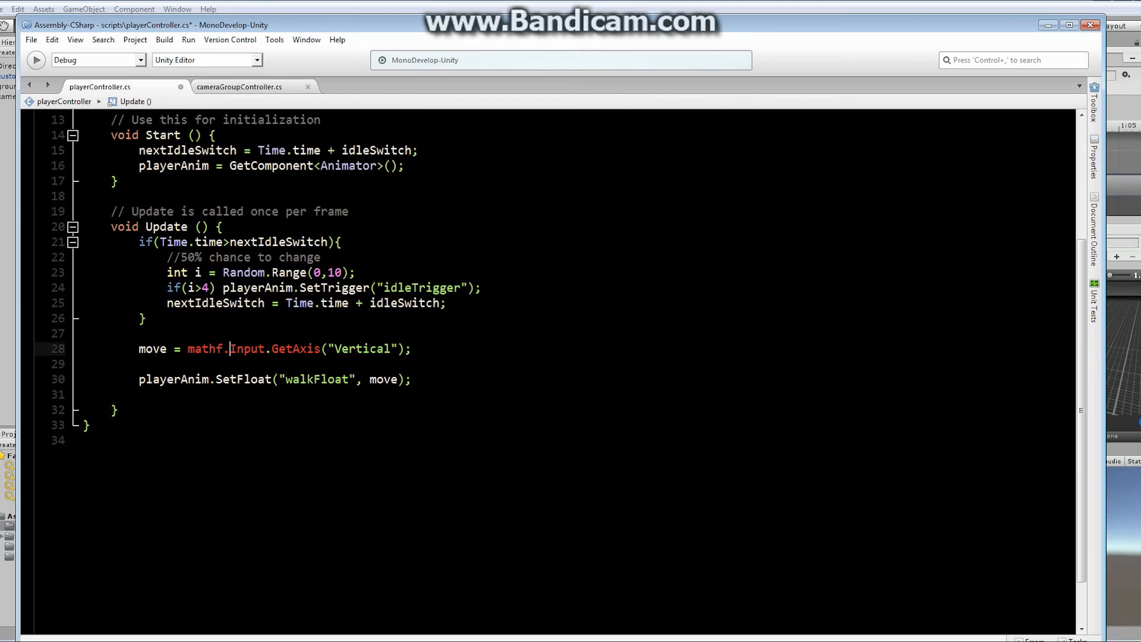
key(BackSpace)
key(BackSpace)
key(BackSpace)
key(BackSpace)
key(BackSpace)
key(BackSpace)
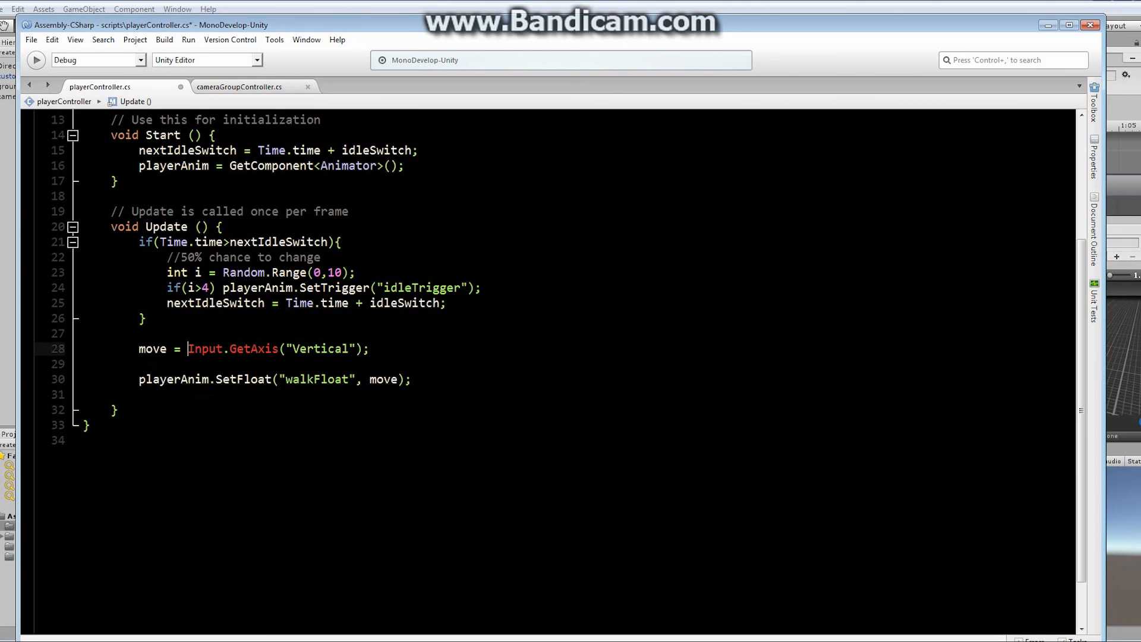
text(Mathf.)
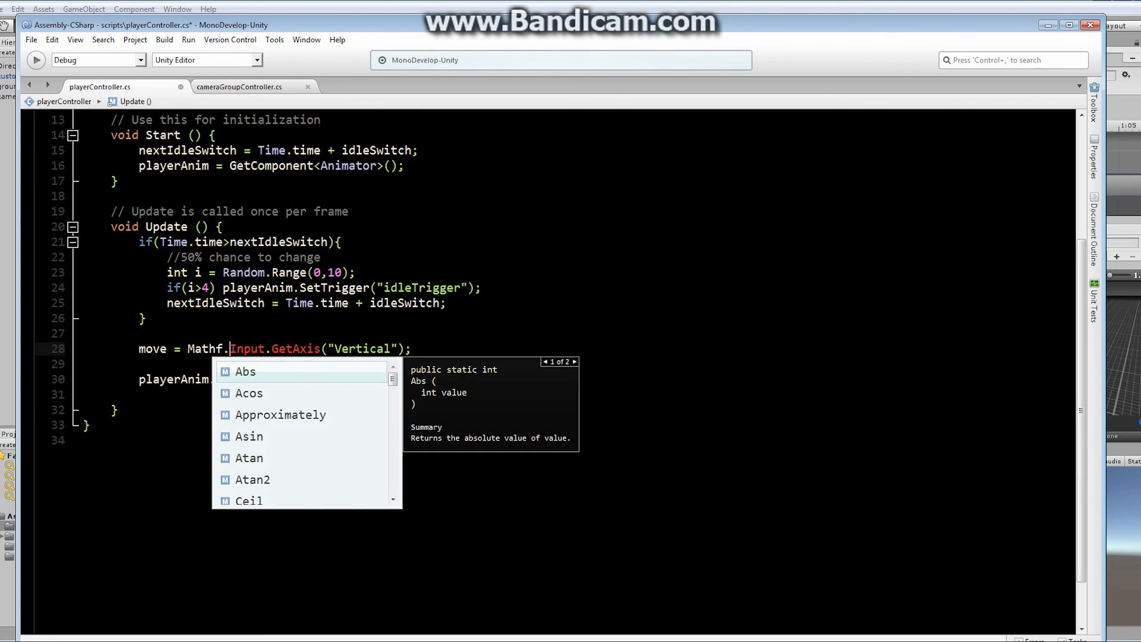
text(A)
key(Return)
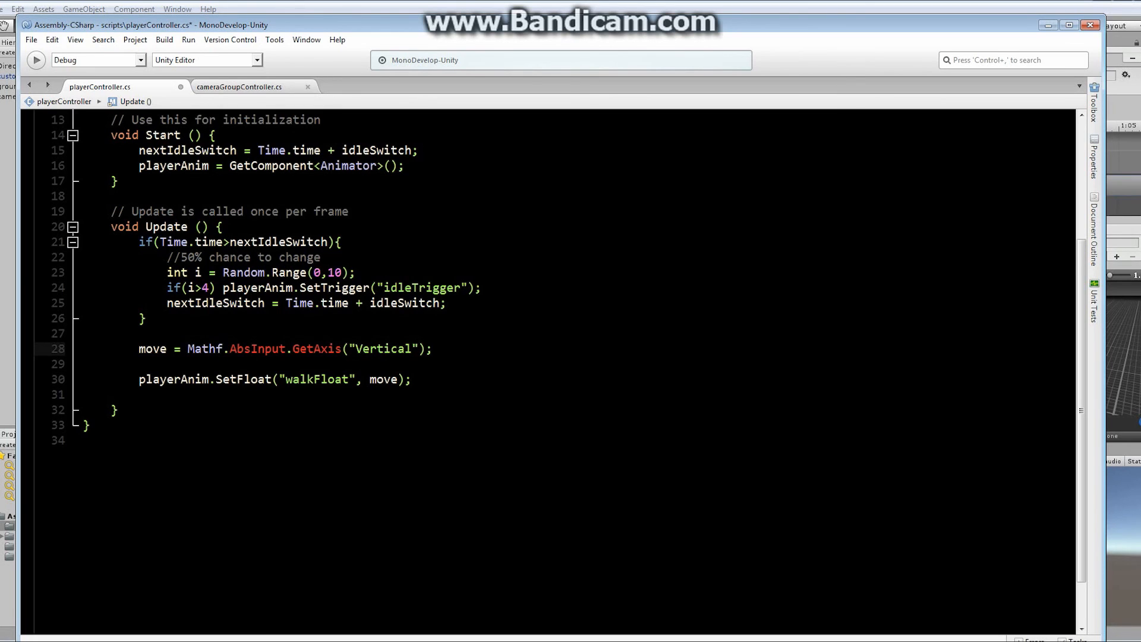
text(()
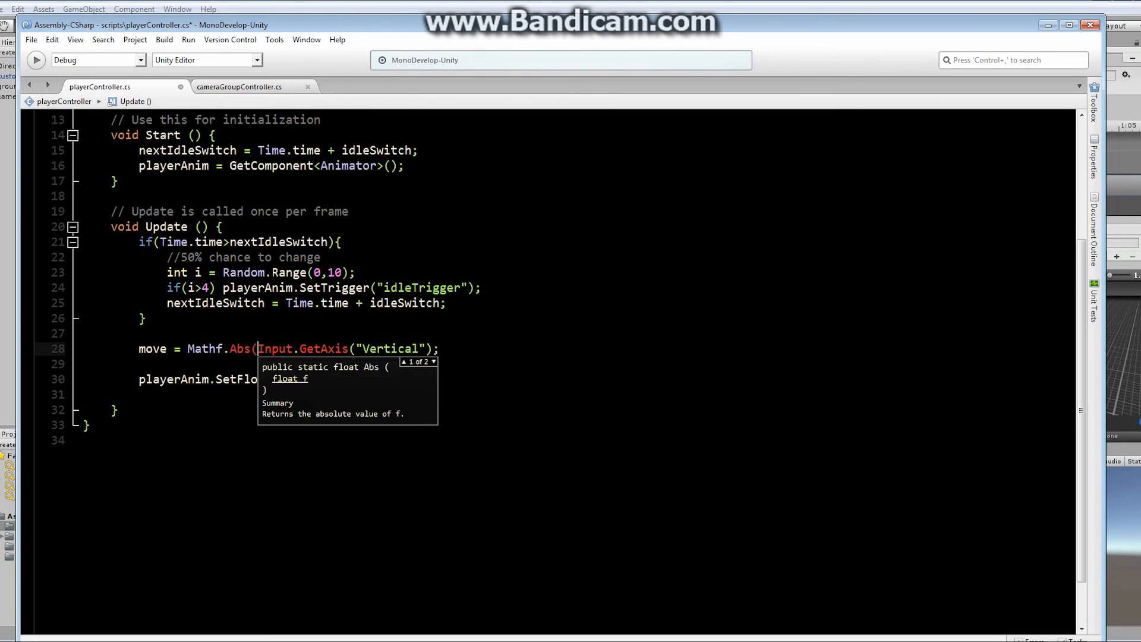
click(435, 348)
text())
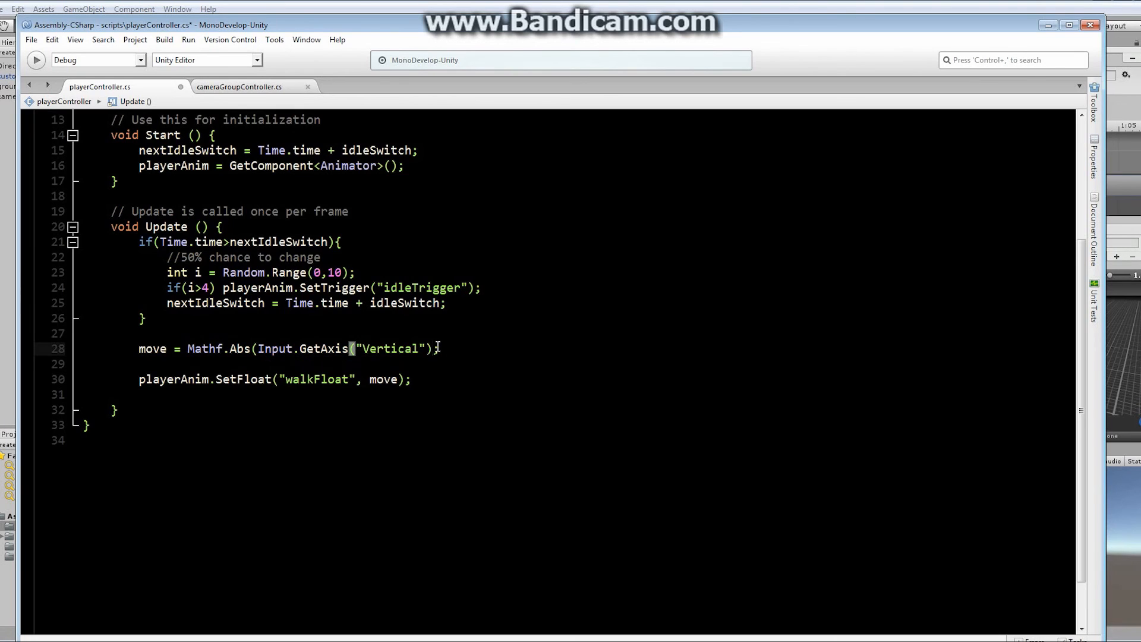
text())
- Save the playerController script, then switch to Unity and play-test the player's walk animation, stopping play mode when done
click(31, 39)
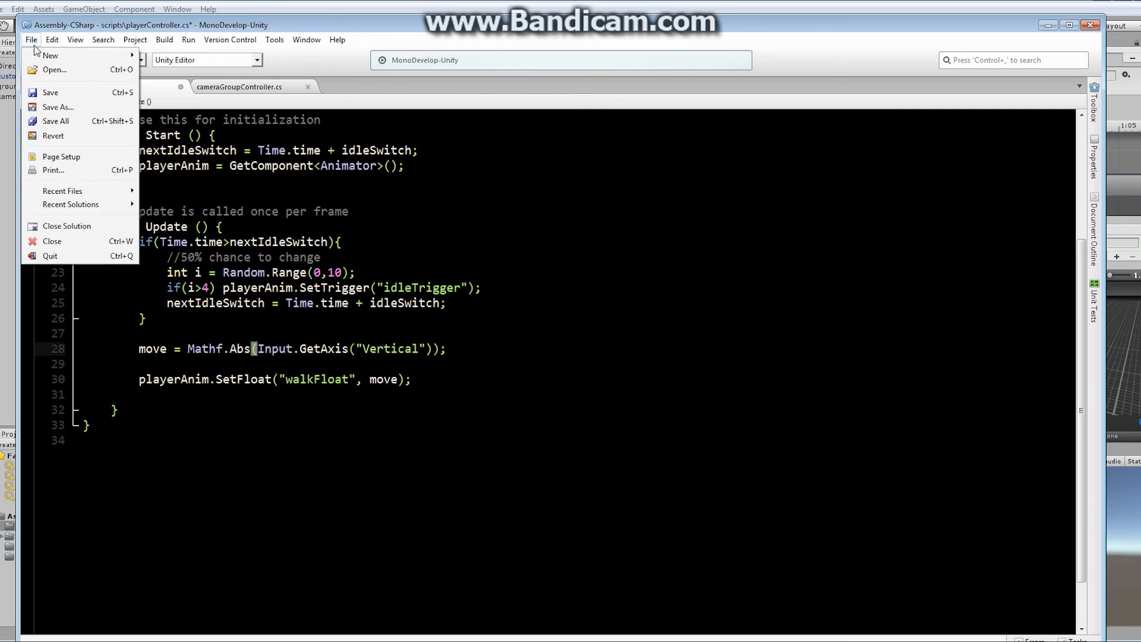
click(50, 92)
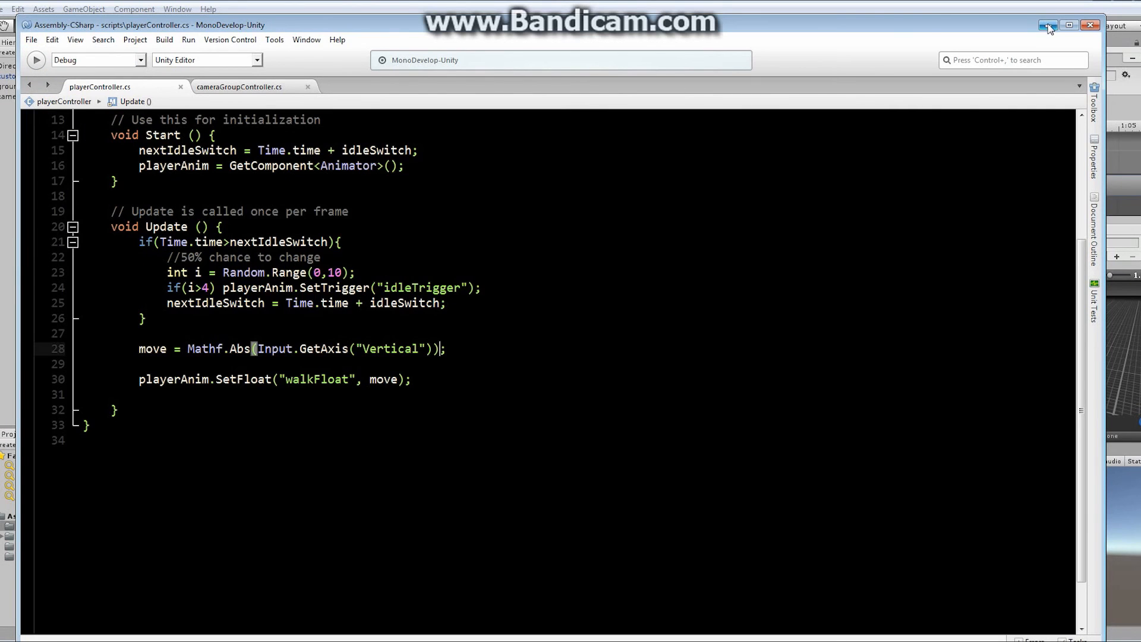
click(1048, 25)
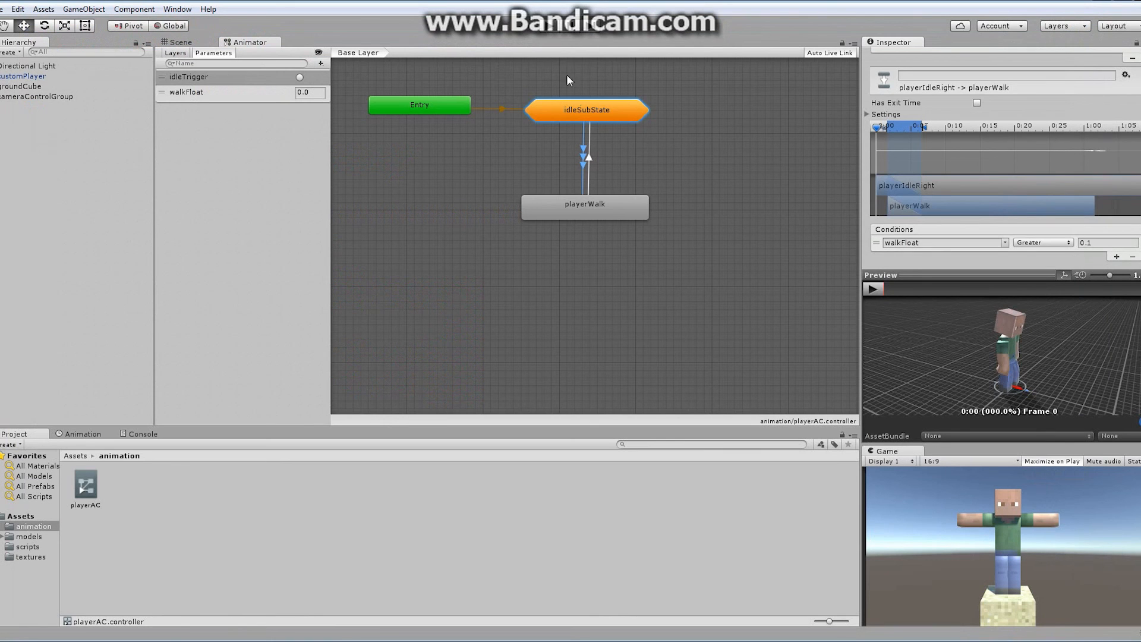
click(549, 25)
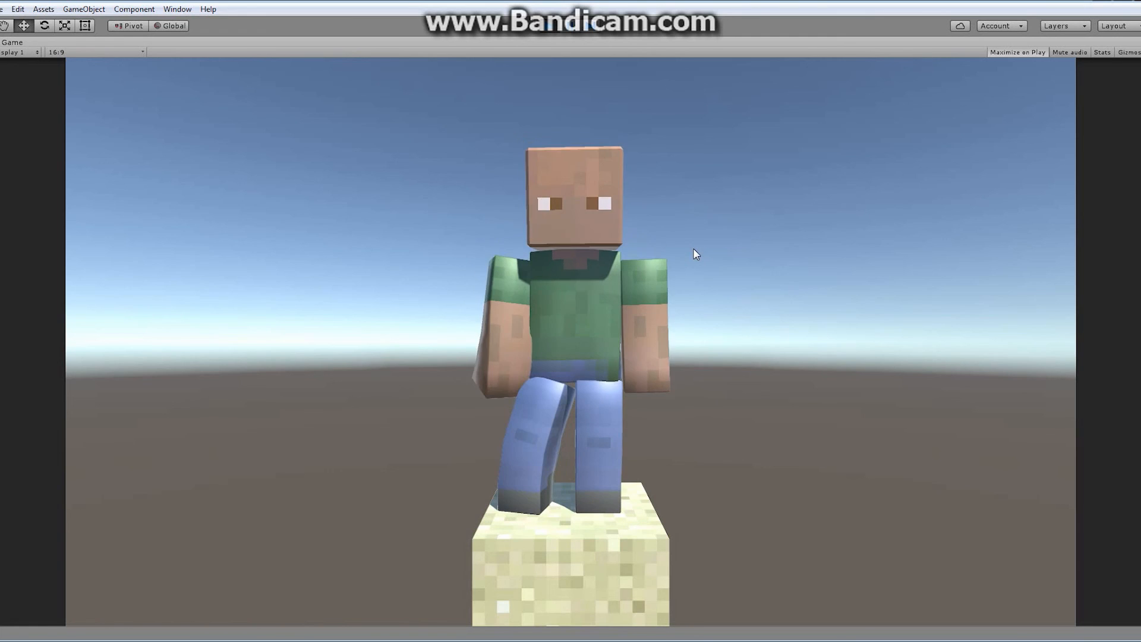
click(549, 25)
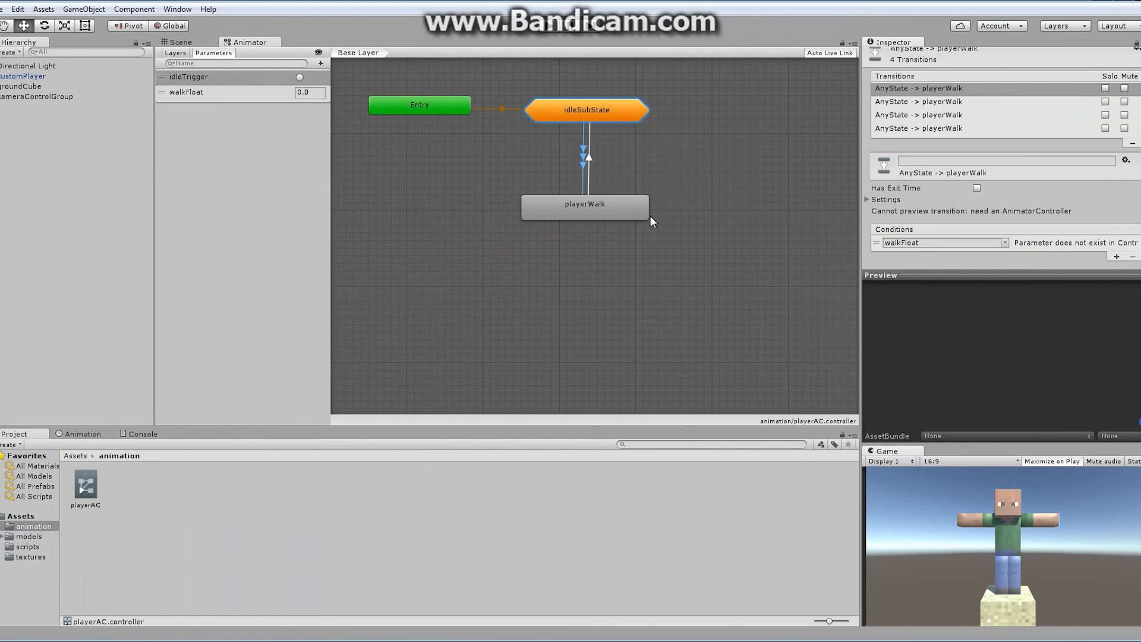